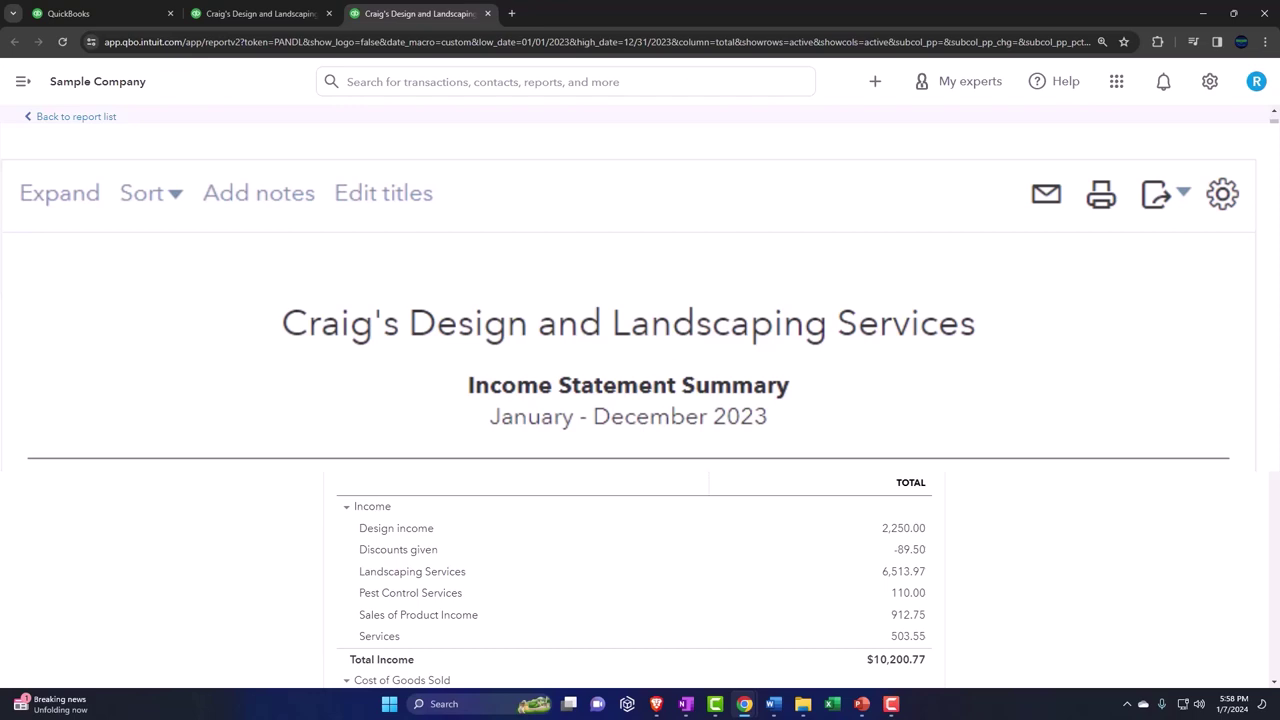
Format report amounts without cents, with negative numbers shown as (100) in red
{"action": "left_click", "coordinate": [1050, 192]}
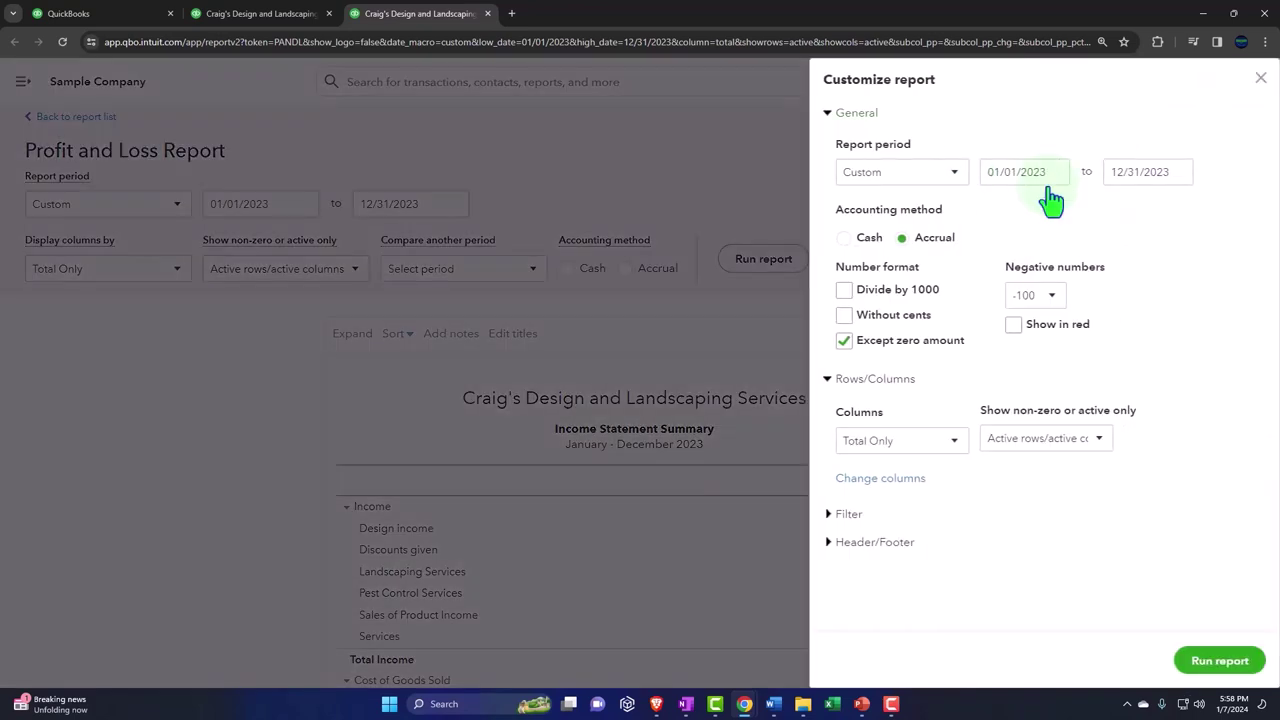
{"action": "left_click", "coordinate": [846, 318]}
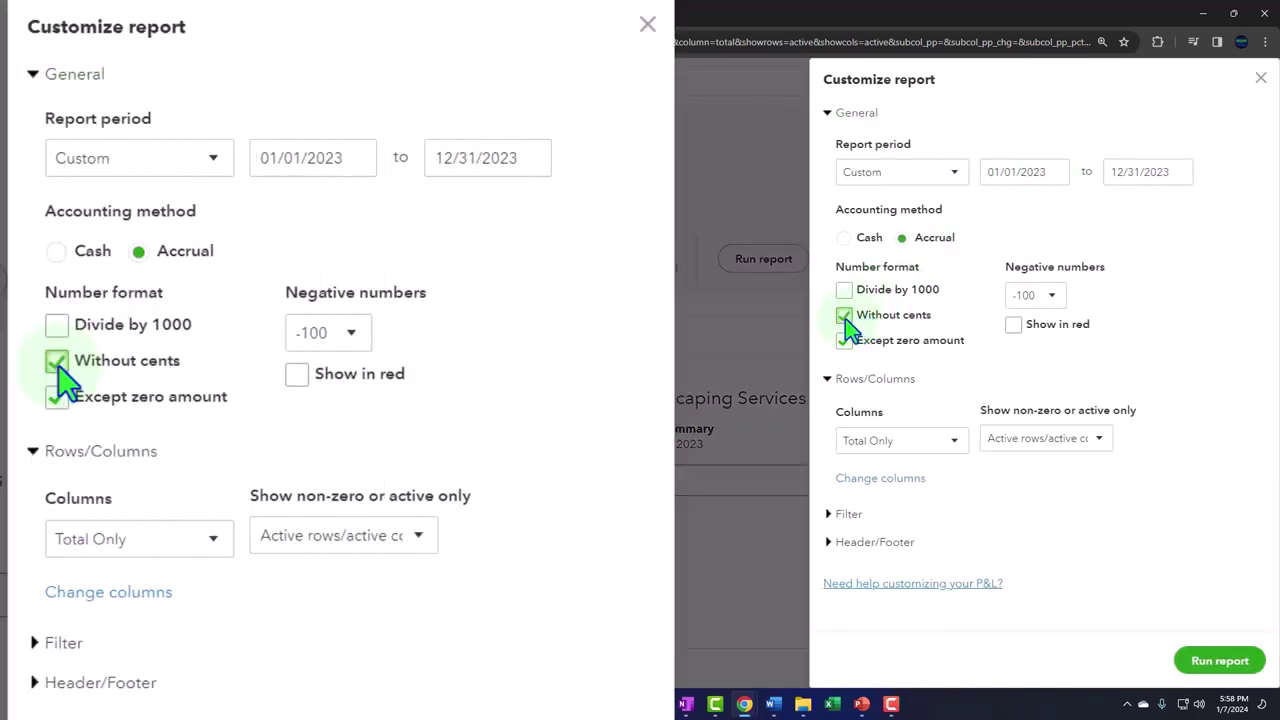
{"action": "left_click", "coordinate": [1035, 295]}
{"action": "left_click", "coordinate": [1030, 351]}
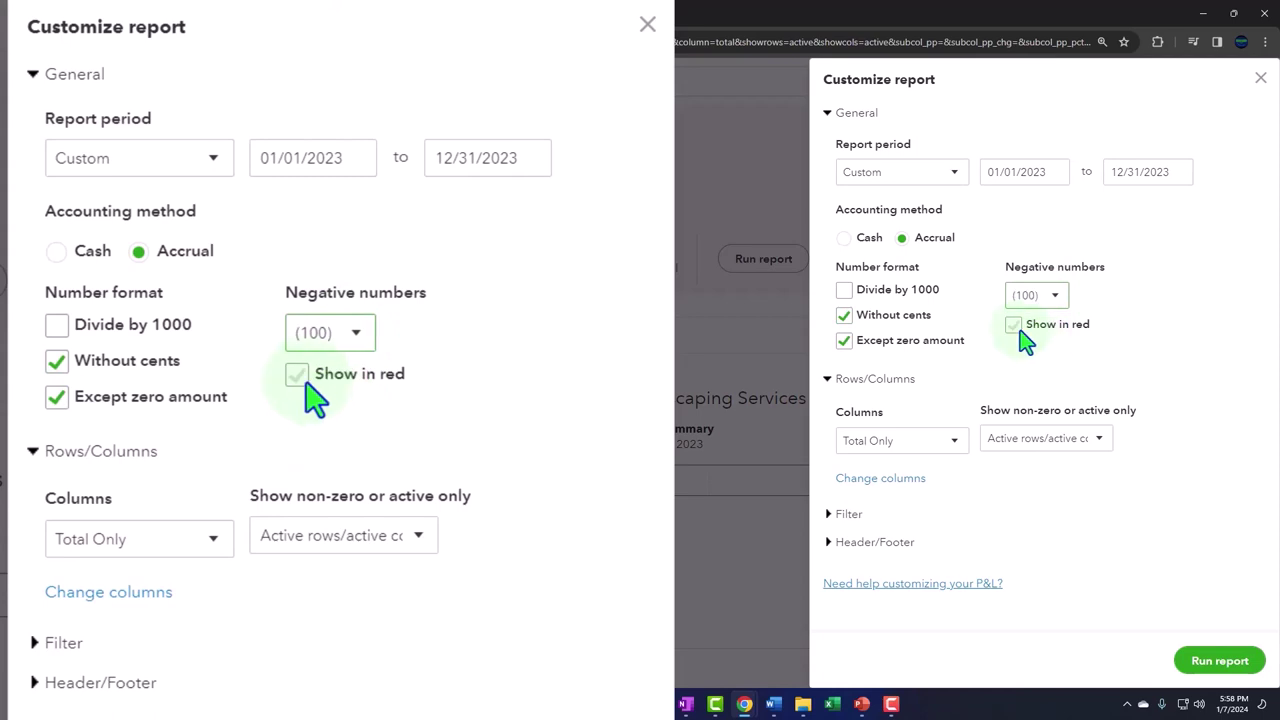
{"action": "left_click", "coordinate": [1013, 326]}
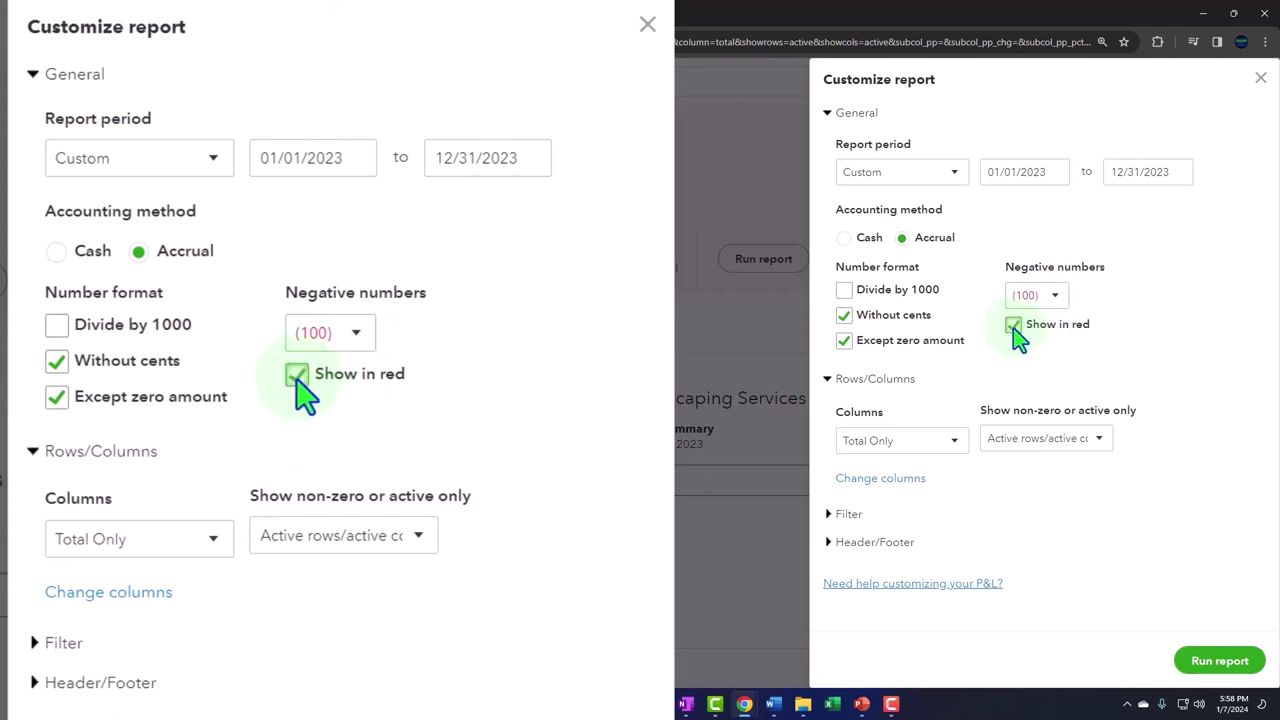
Remove the date prepared, time prepared and report basis from the footer, then rerun the report
{"action": "left_click", "coordinate": [840, 543]}
{"action": "scroll", "coordinate": [897, 495], "scroll_direction": "down", "scroll_amount": 2}
{"action": "scroll", "coordinate": [895, 485], "scroll_direction": "down", "scroll_amount": 2}
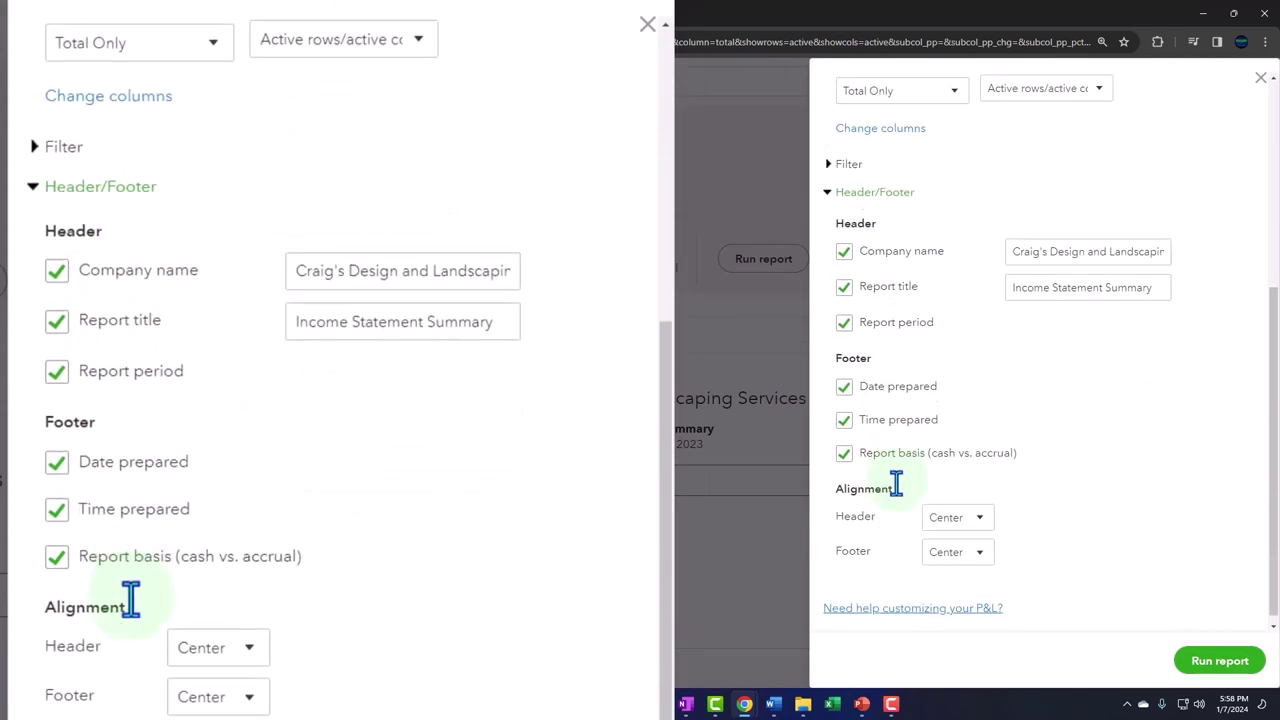
{"action": "left_click", "coordinate": [844, 377]}
{"action": "left_click", "coordinate": [846, 414]}
{"action": "left_click", "coordinate": [846, 446]}
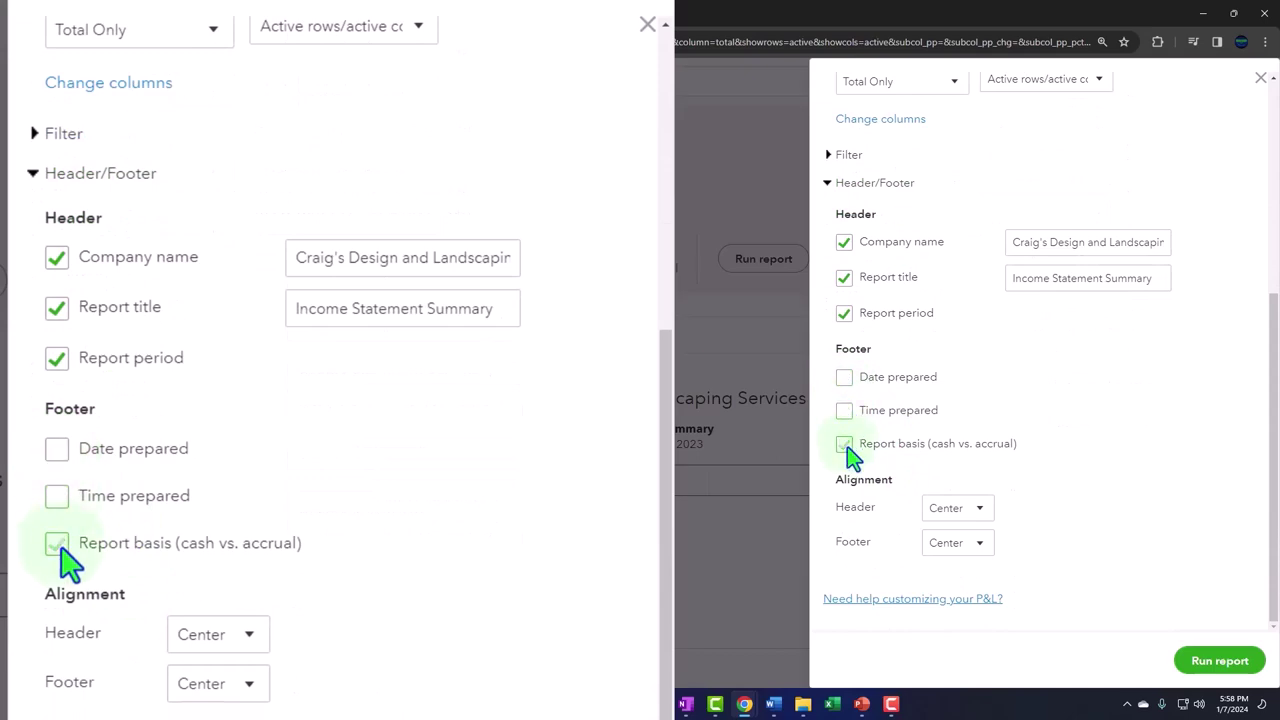
{"action": "left_click", "coordinate": [1215, 668]}
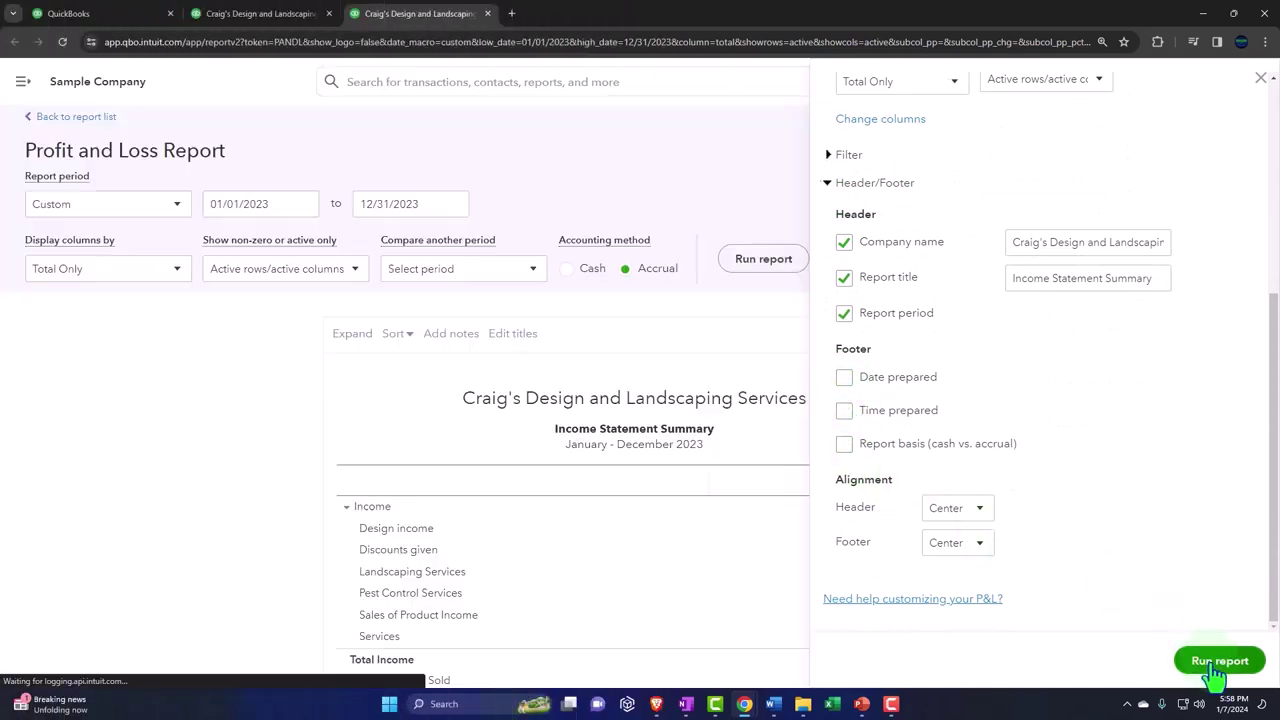
Scroll the rerun report to confirm whole-dollar amounts and Discounts given as red (90)
{"action": "scroll", "coordinate": [1045, 520], "scroll_direction": "down", "scroll_amount": 5}
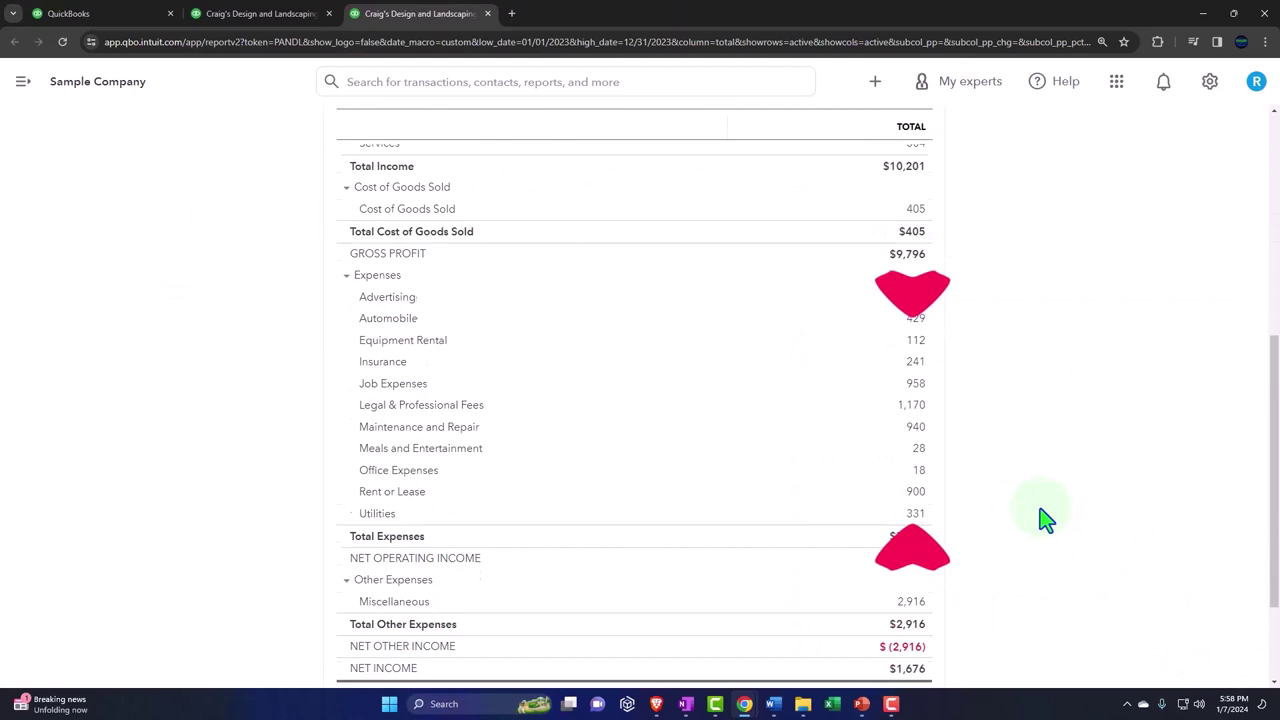
{"action": "scroll", "coordinate": [1045, 520], "scroll_direction": "up", "scroll_amount": 6}
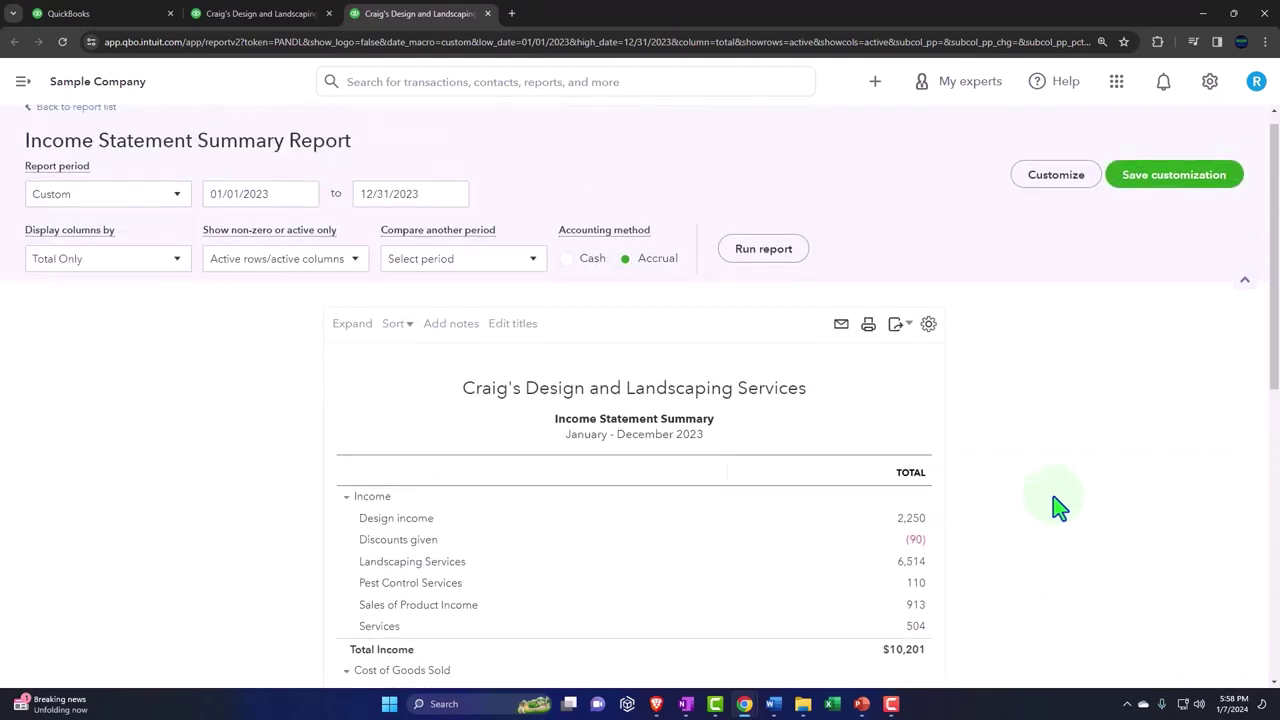
Start saving the customization and create a new Month End Reports group for it
{"action": "left_click", "coordinate": [1138, 190]}
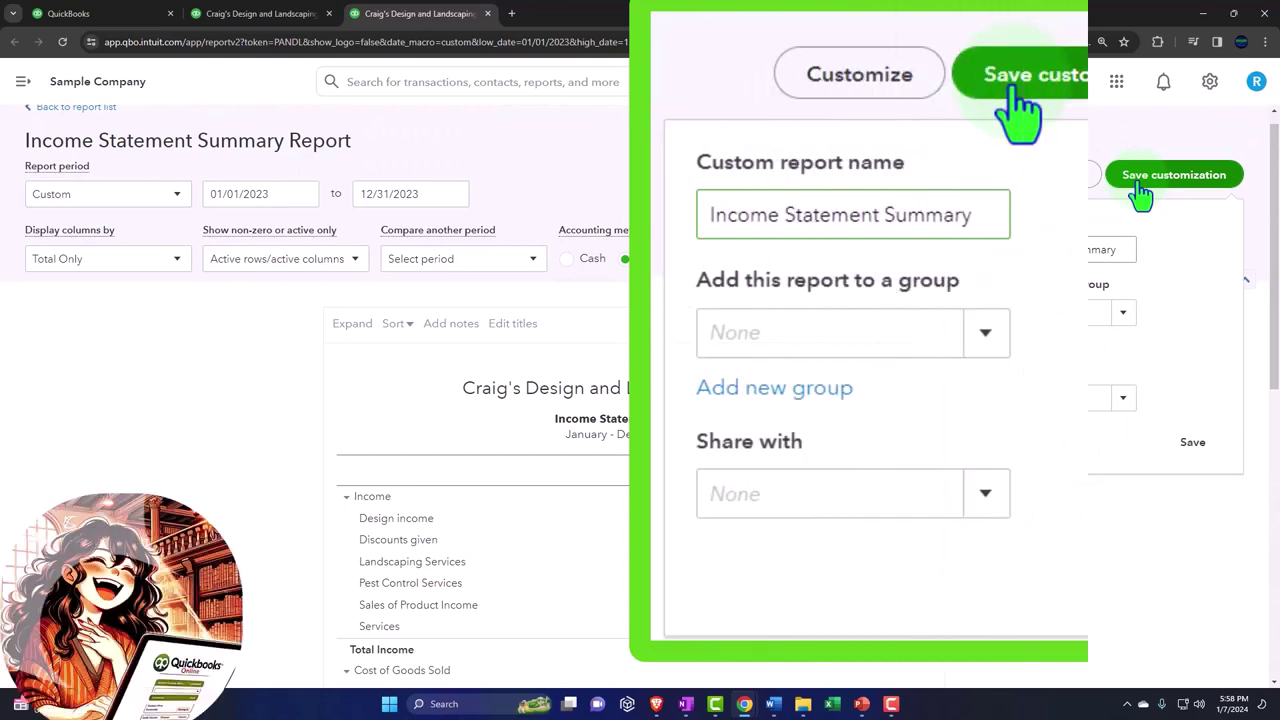
{"action": "left_click", "coordinate": [810, 345]}
{"action": "left_click", "coordinate": [821, 395]}
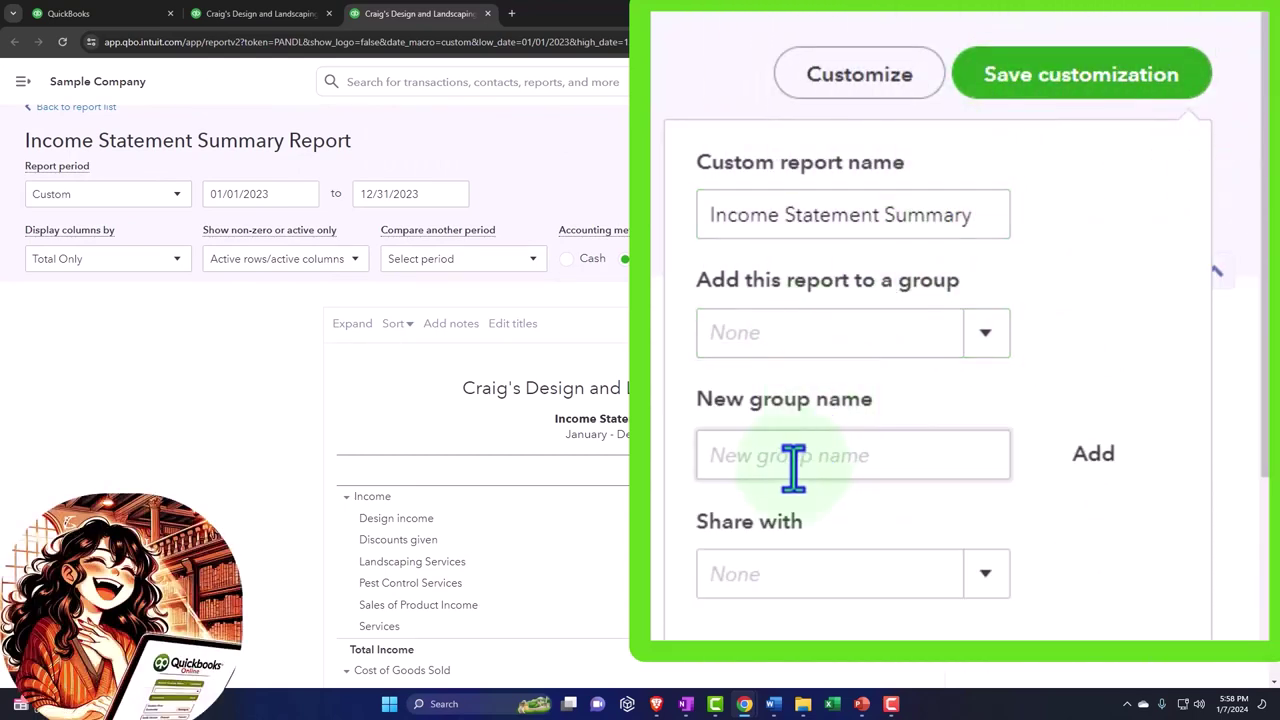
{"action": "type", "text": "Month End Reports"}
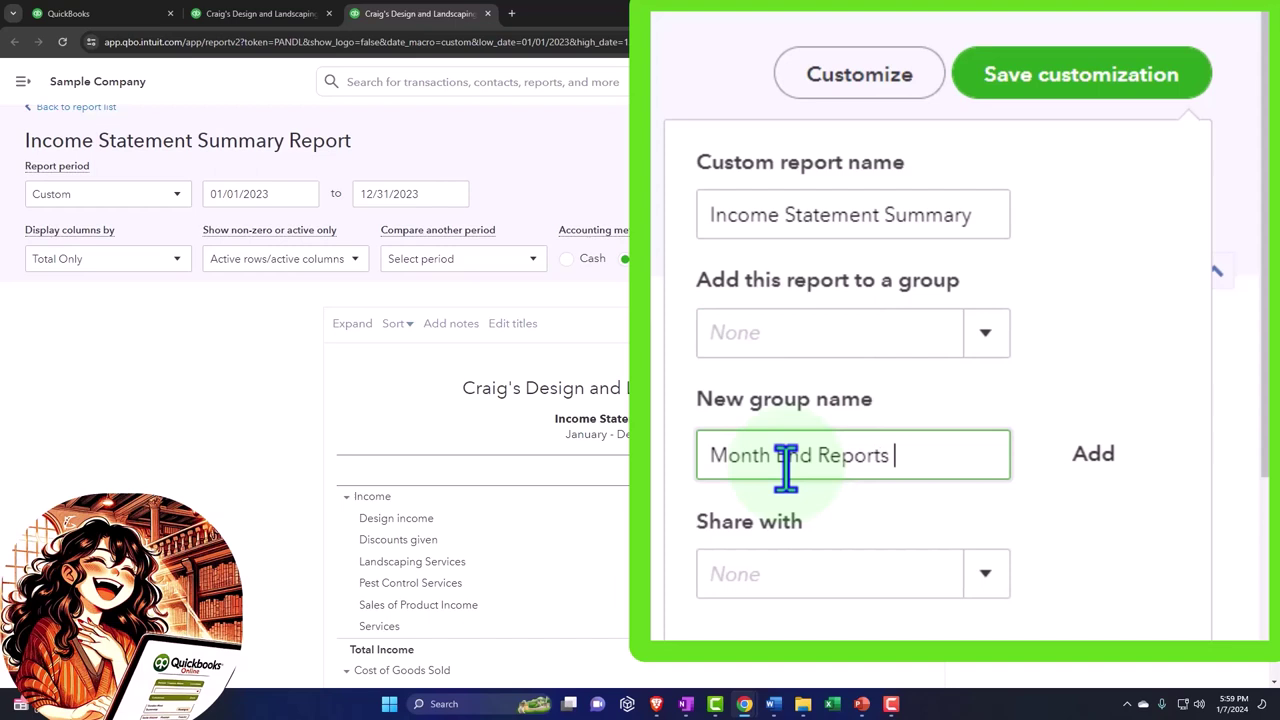
{"action": "left_click", "coordinate": [1097, 455]}
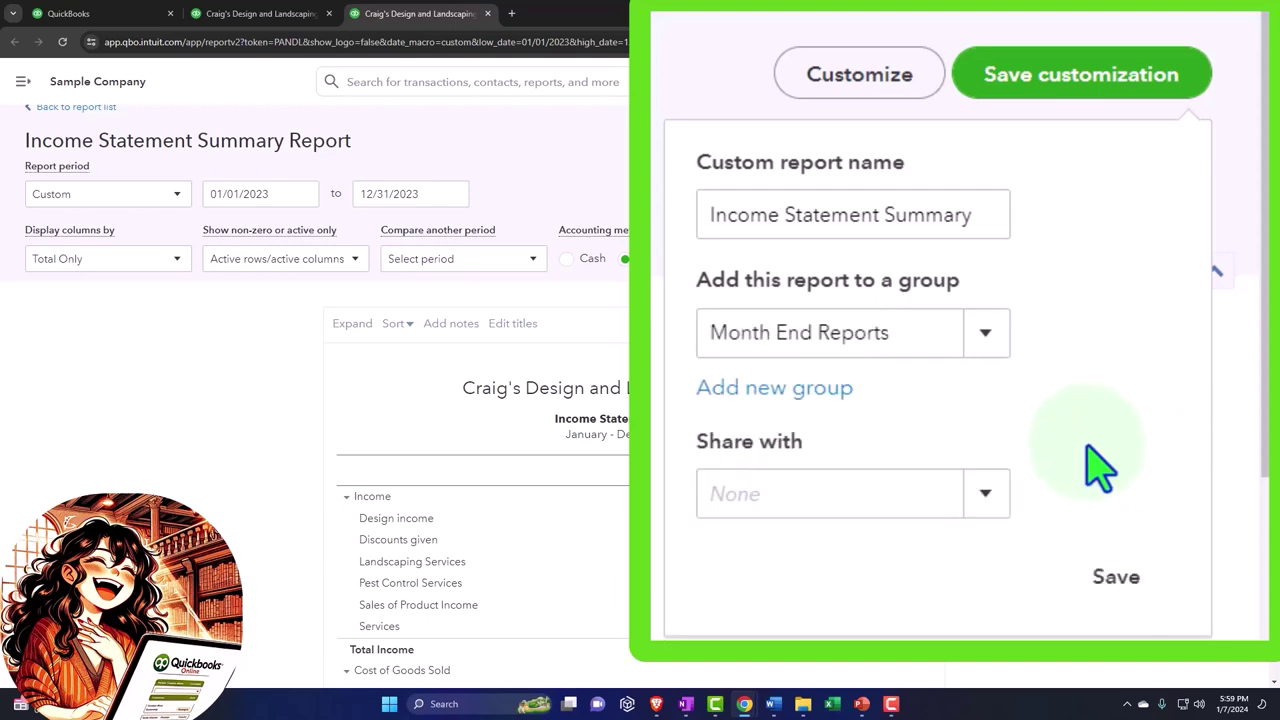
Name the custom report '4. Income Statement Summary' and save it
{"action": "triple_click", "coordinate": [951, 221]}
{"action": "key", "text": "Home"}
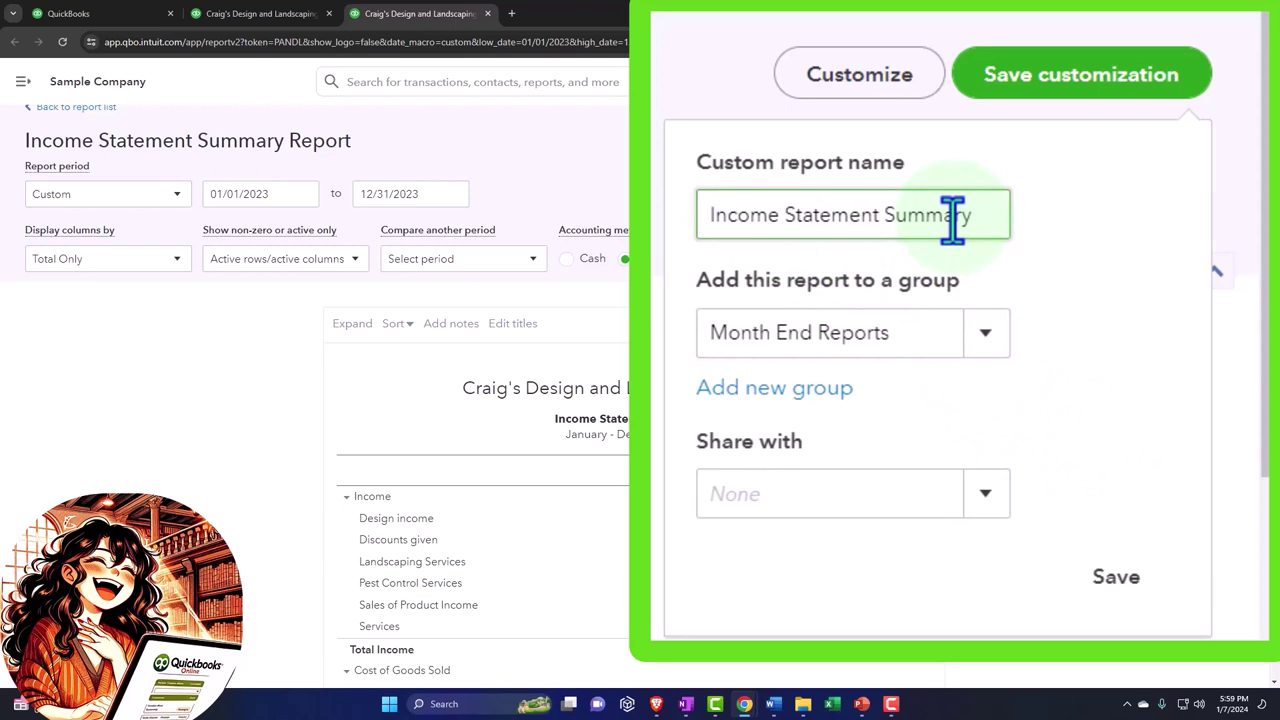
{"action": "type", "text": "4."}
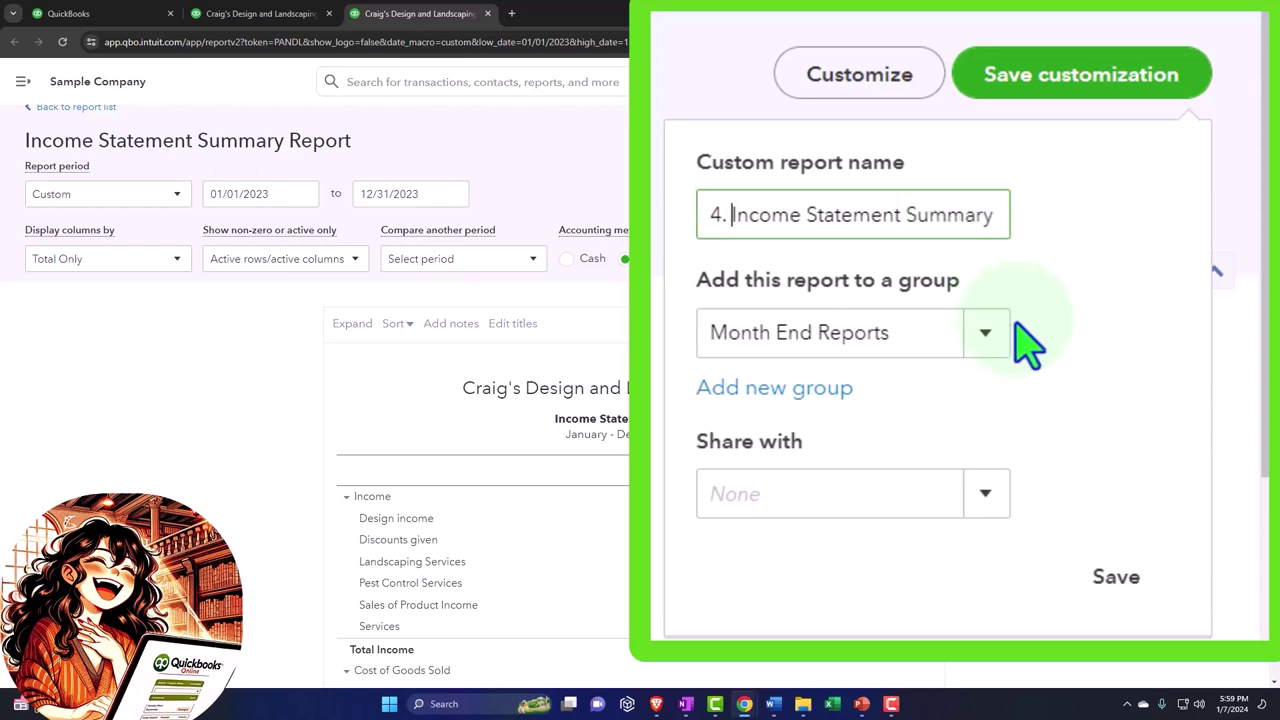
{"action": "left_click", "coordinate": [951, 603]}
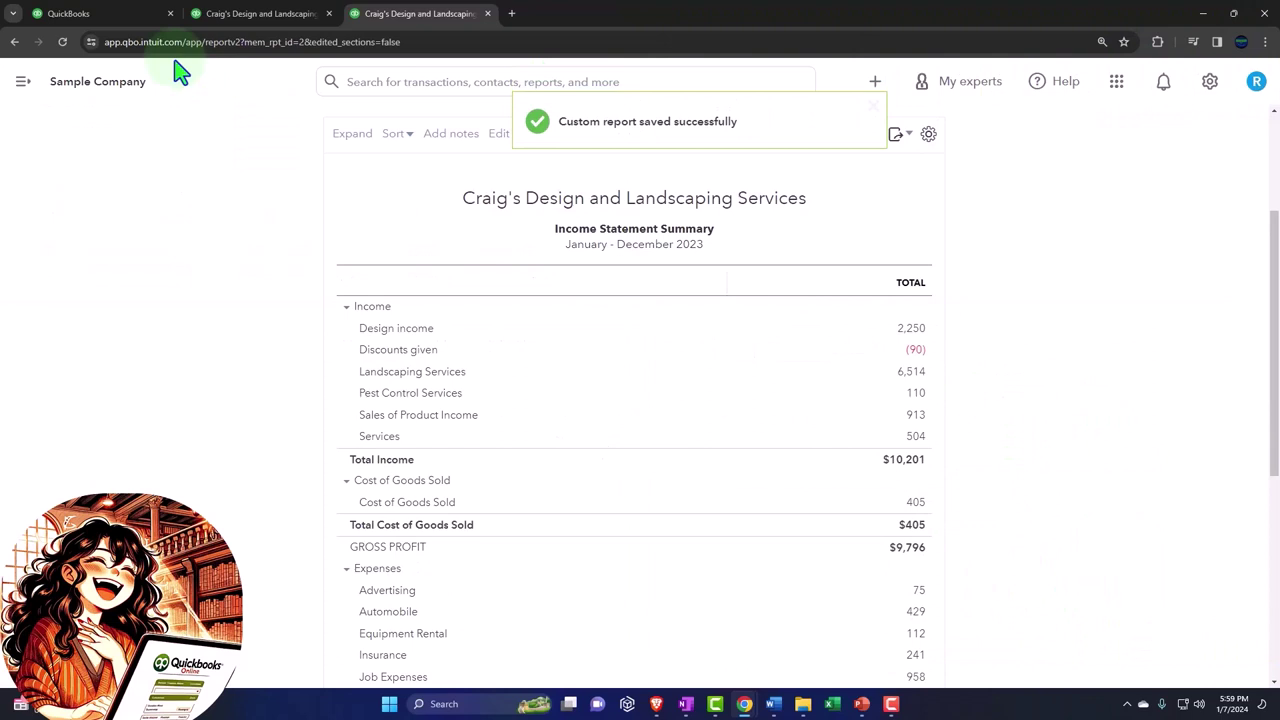
Refresh Custom reports to find 4. Income Statement Summary under Month End Reports and reopen it
{"action": "left_click", "coordinate": [112, 15]}
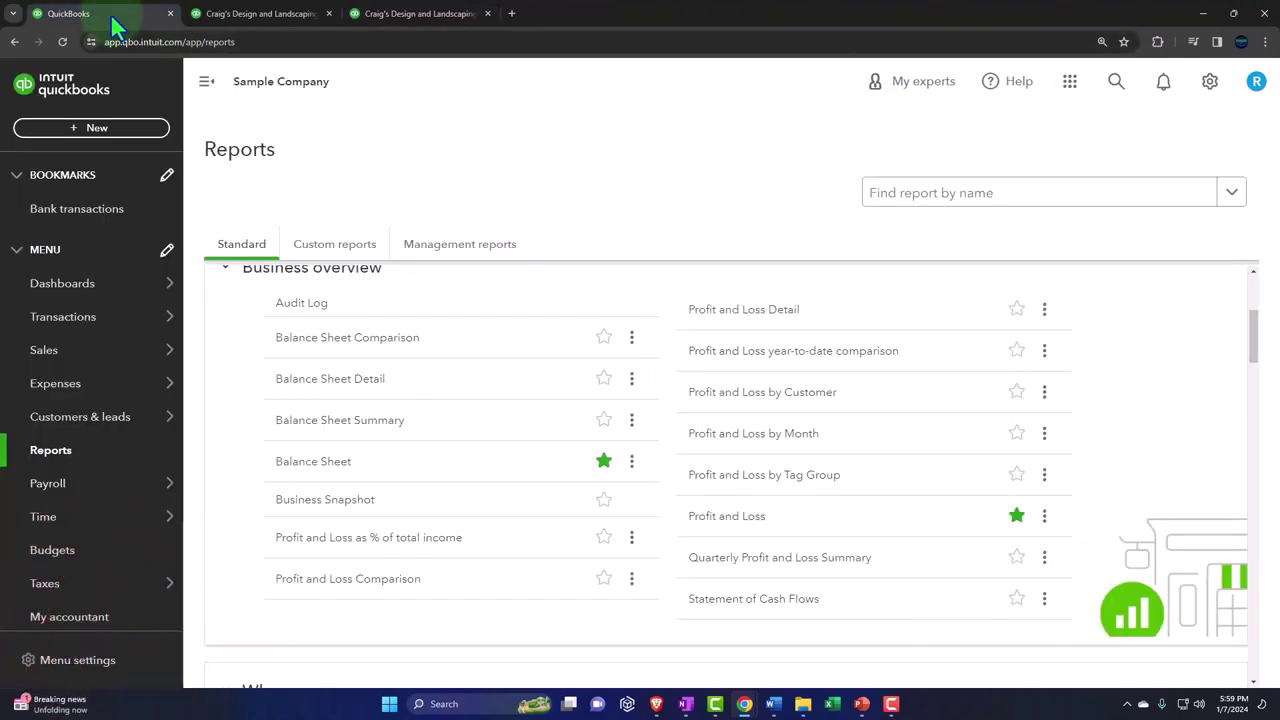
{"action": "left_click", "coordinate": [333, 250]}
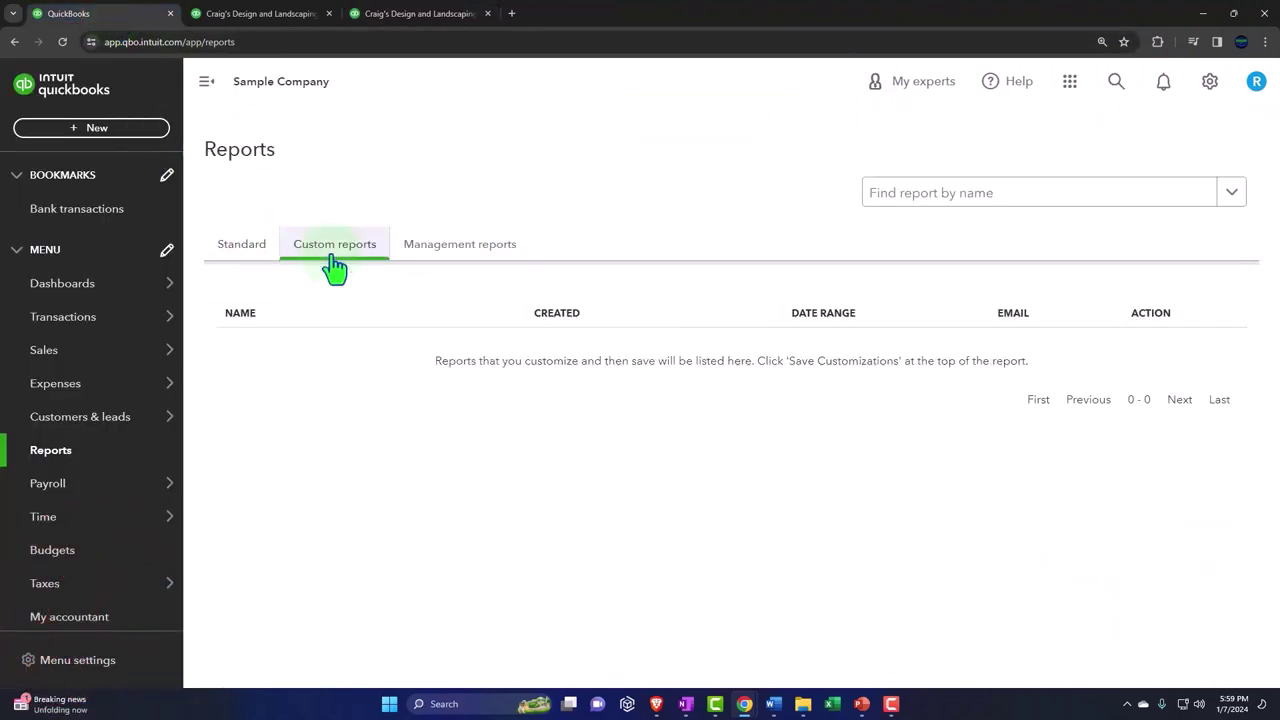
{"action": "left_click", "coordinate": [59, 41]}
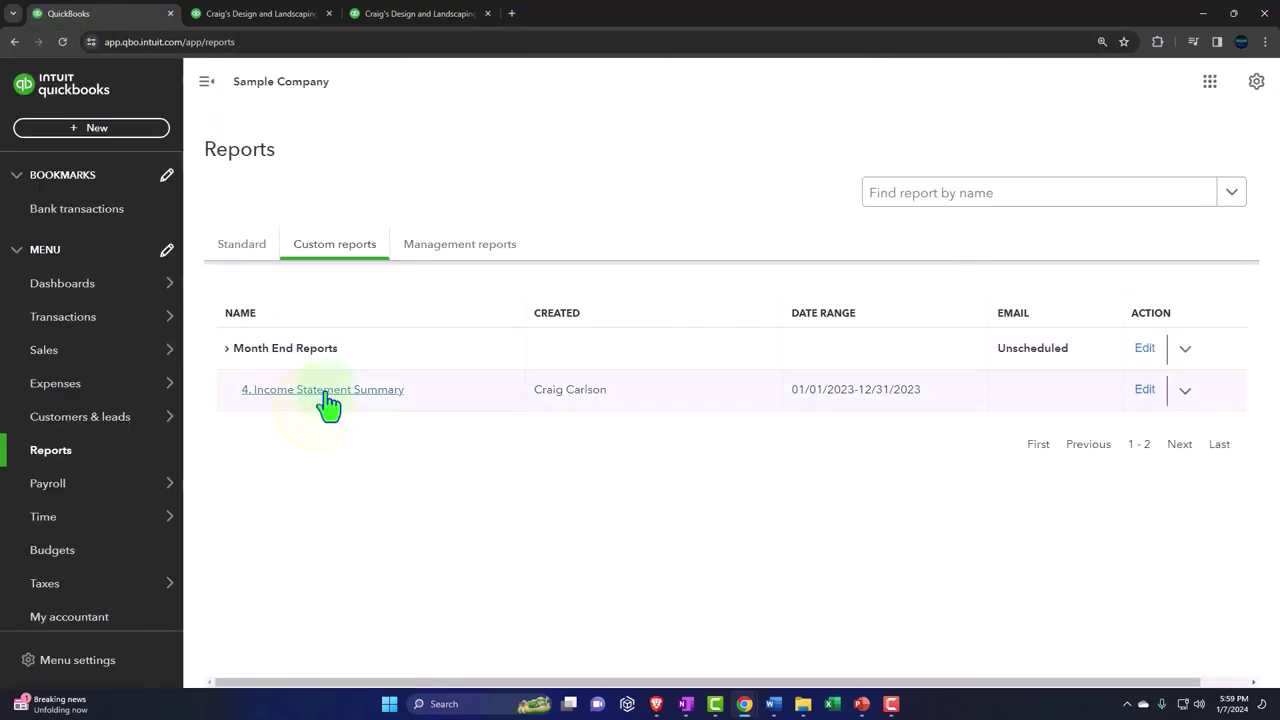
{"action": "left_click", "coordinate": [322, 395]}
{"action": "left_click", "coordinate": [425, 20]}
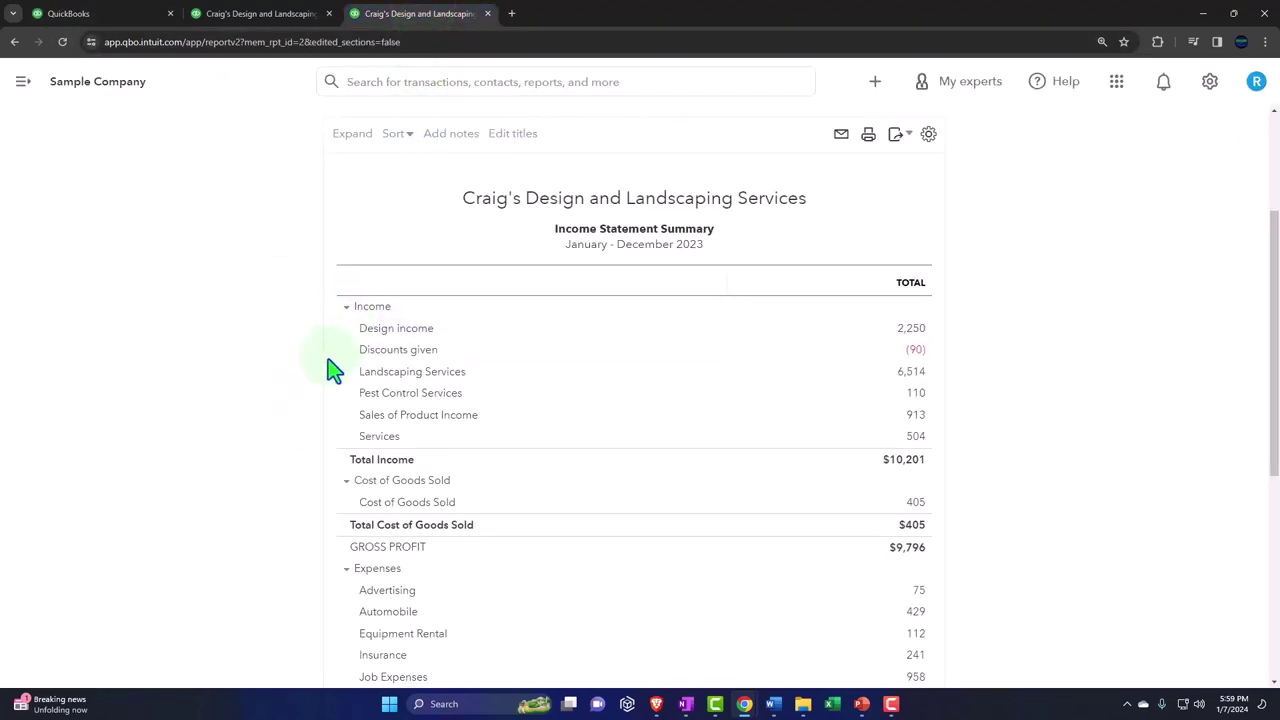
{"action": "scroll", "coordinate": [340, 350], "scroll_direction": "up", "scroll_amount": 1}
Expand the report to sub-account rows and add a % of Income column beside the 2023 totals
{"action": "left_click", "coordinate": [353, 203]}
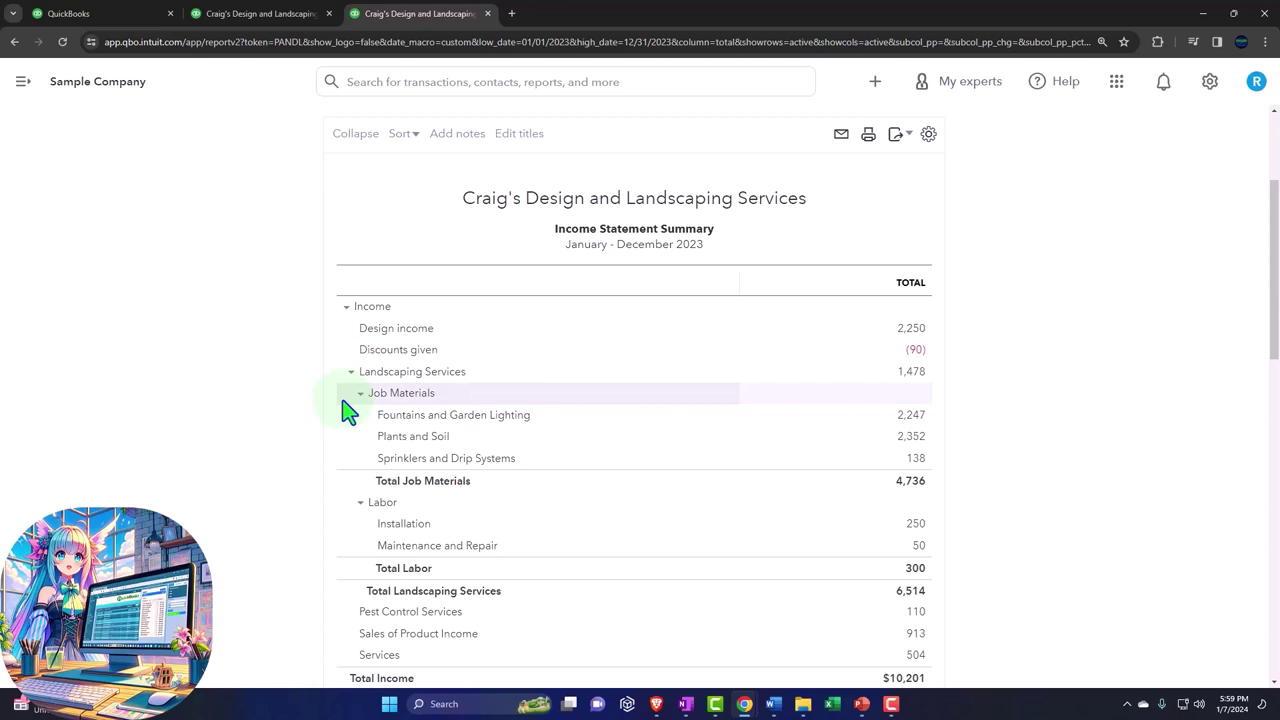
{"action": "scroll", "coordinate": [348, 410], "scroll_direction": "up", "scroll_amount": 2}
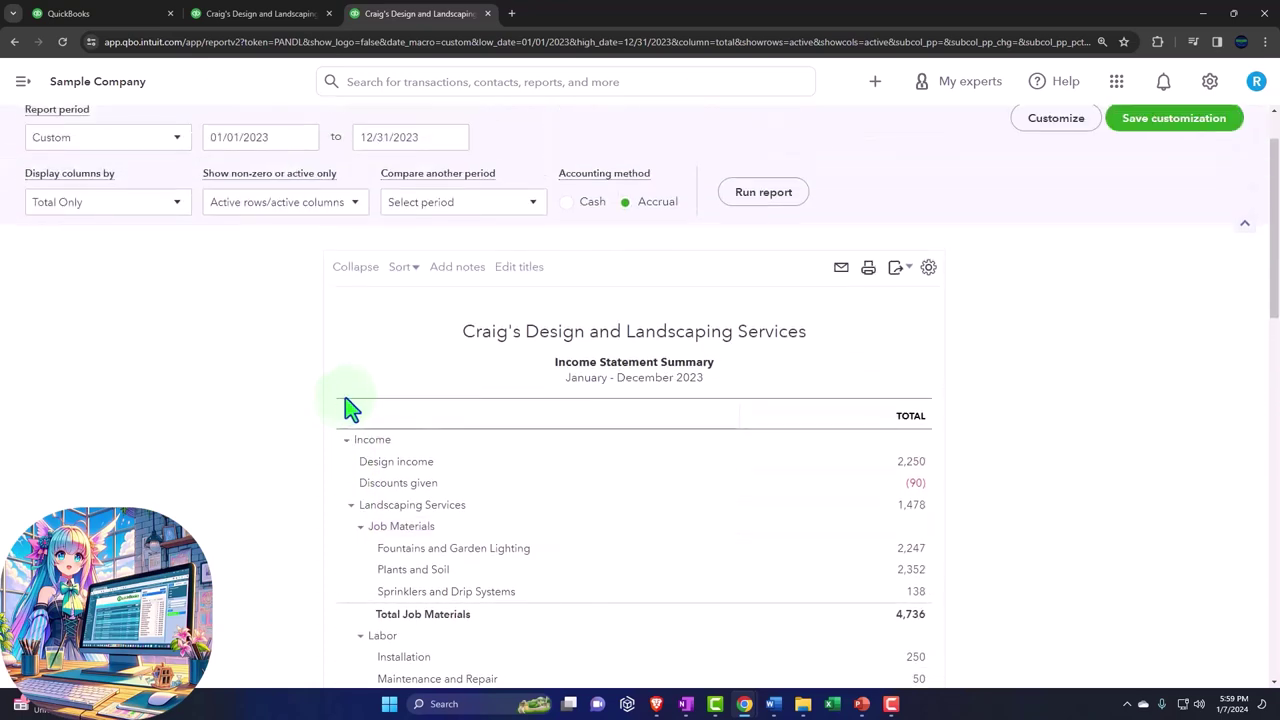
{"action": "left_click", "coordinate": [533, 204]}
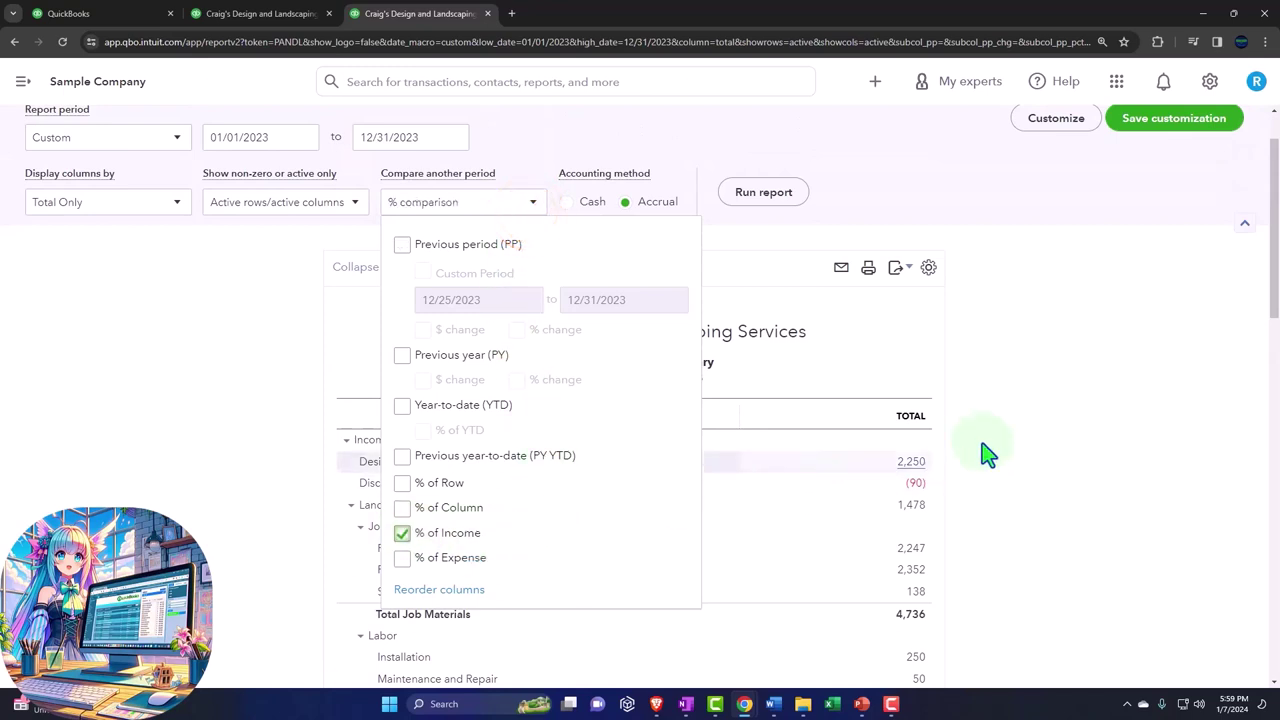
{"action": "scroll", "coordinate": [1104, 416], "scroll_direction": "down", "scroll_amount": 2}
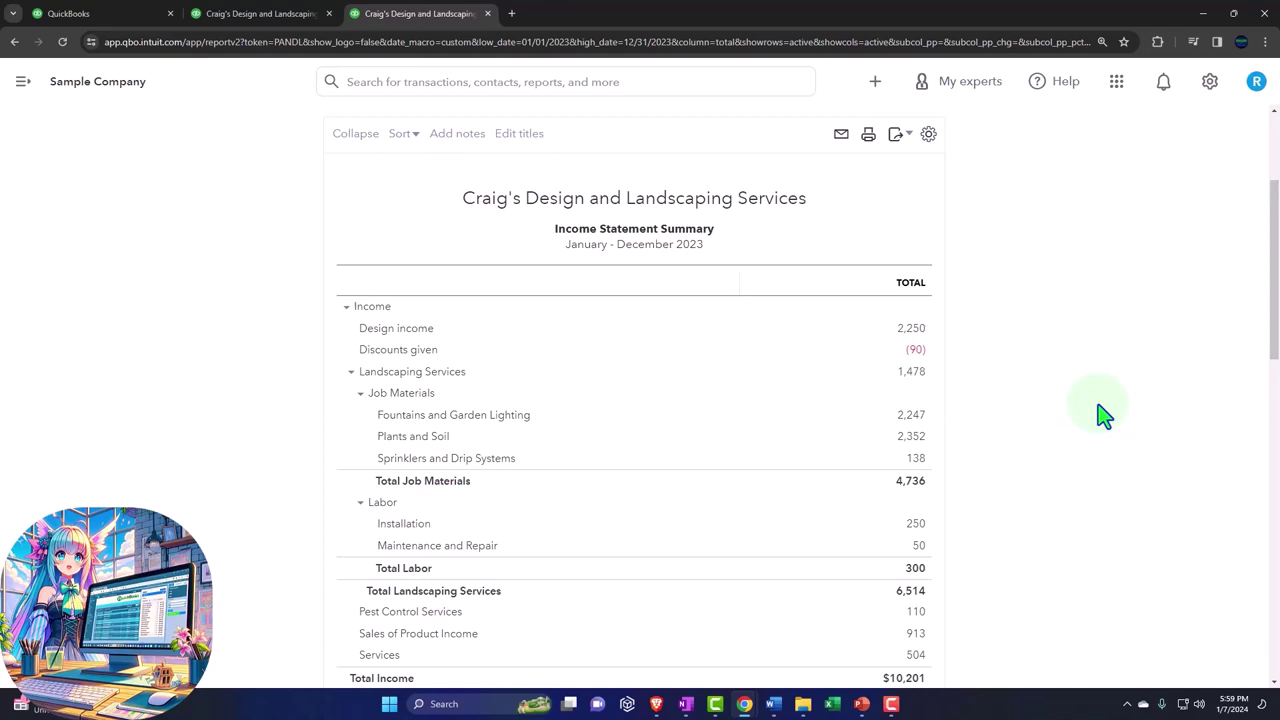
{"action": "scroll", "coordinate": [1104, 416], "scroll_direction": "up", "scroll_amount": 3}
{"action": "left_click", "coordinate": [760, 263]}
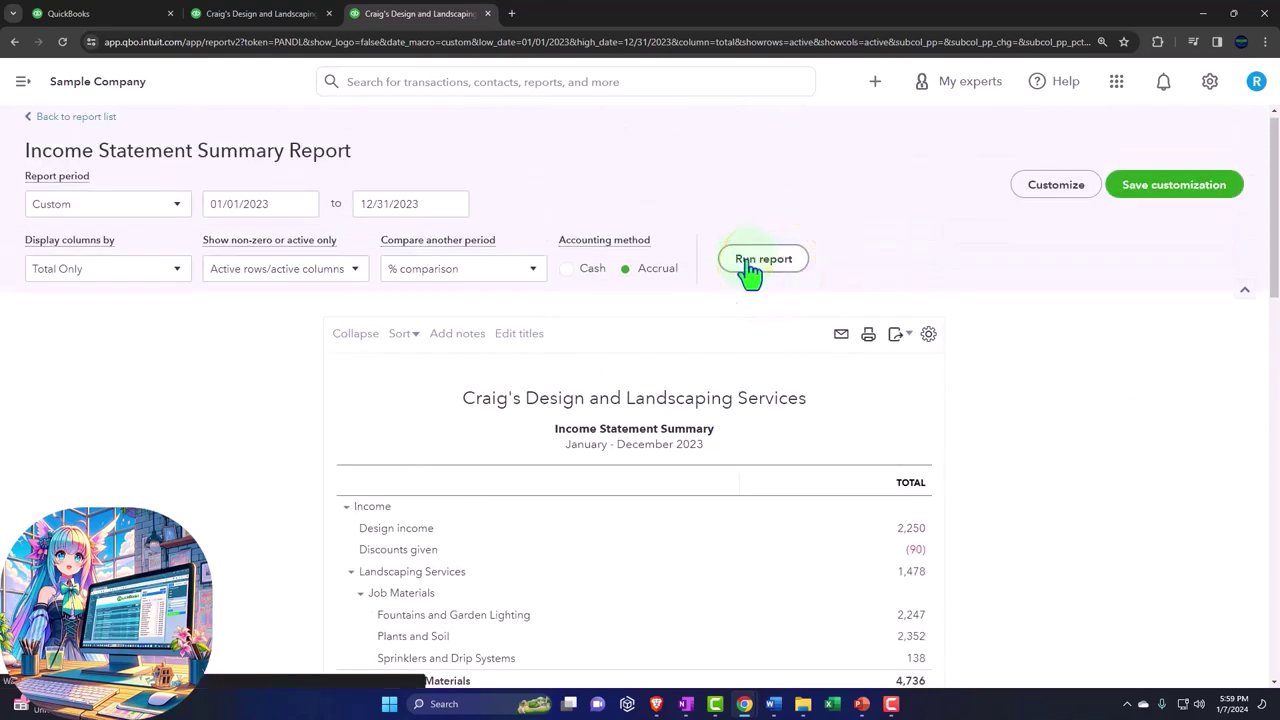
{"action": "scroll", "coordinate": [1080, 494], "scroll_direction": "down", "scroll_amount": 5}
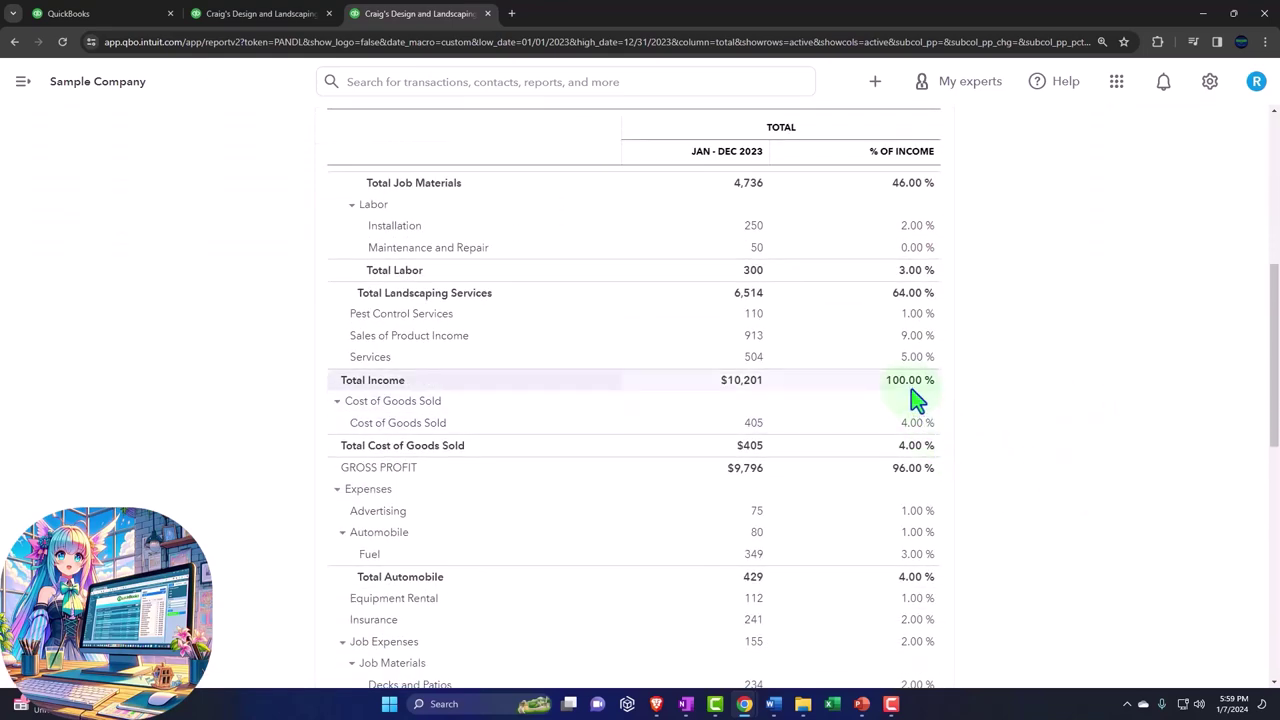
{"action": "scroll", "coordinate": [466, 400], "scroll_direction": "up", "scroll_amount": 6}
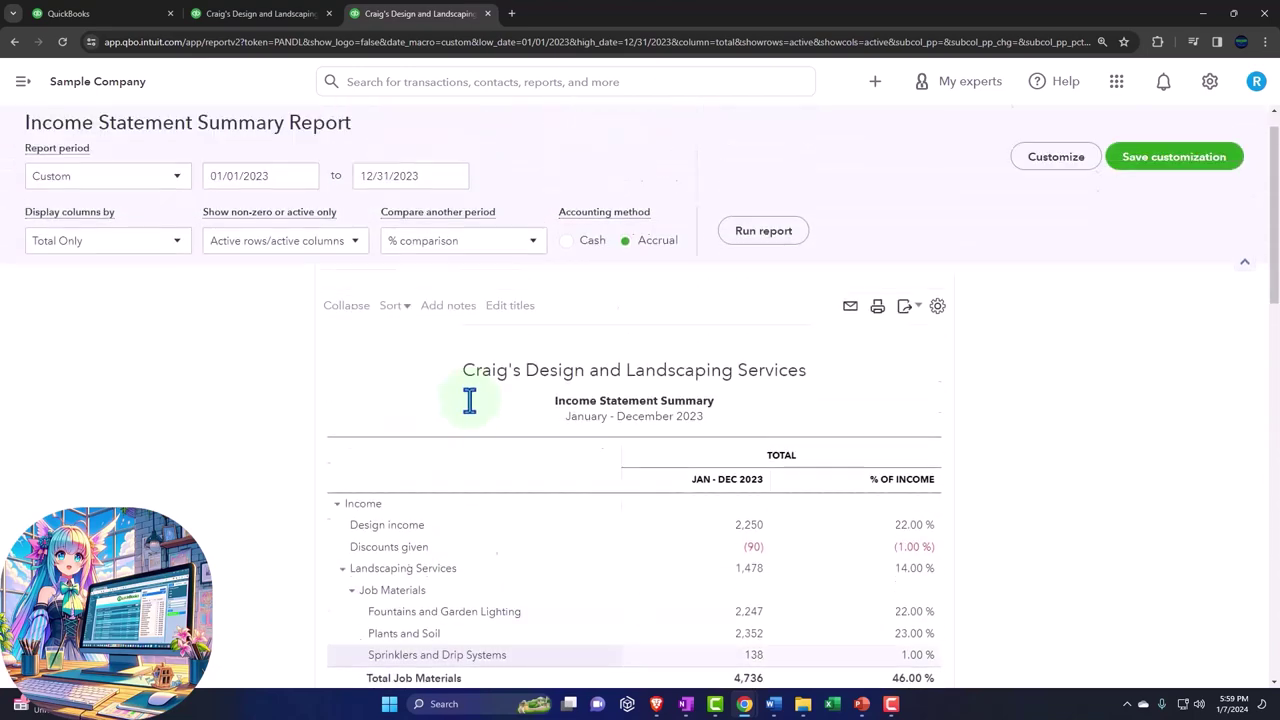
Retitle the report from Income Statement Summary to 'Income Statement Vertical Analysis'
{"action": "left_click", "coordinate": [709, 440]}
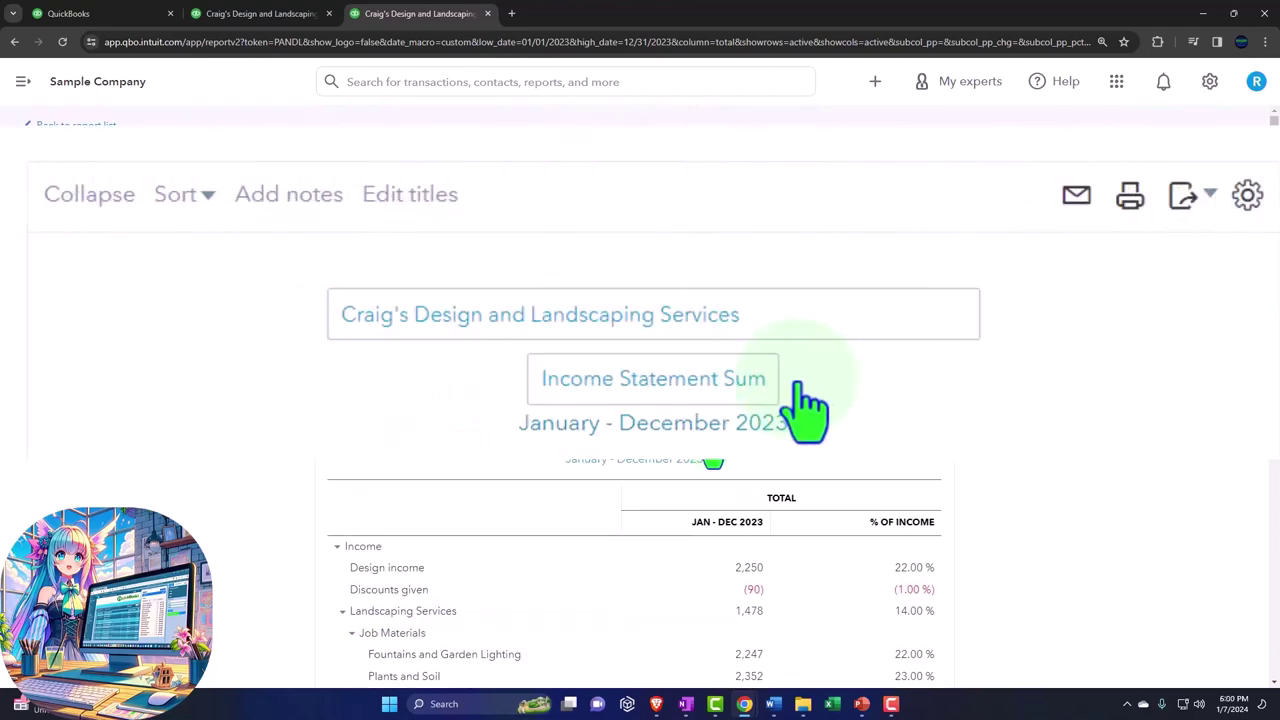
{"action": "type", "text": "mary"}
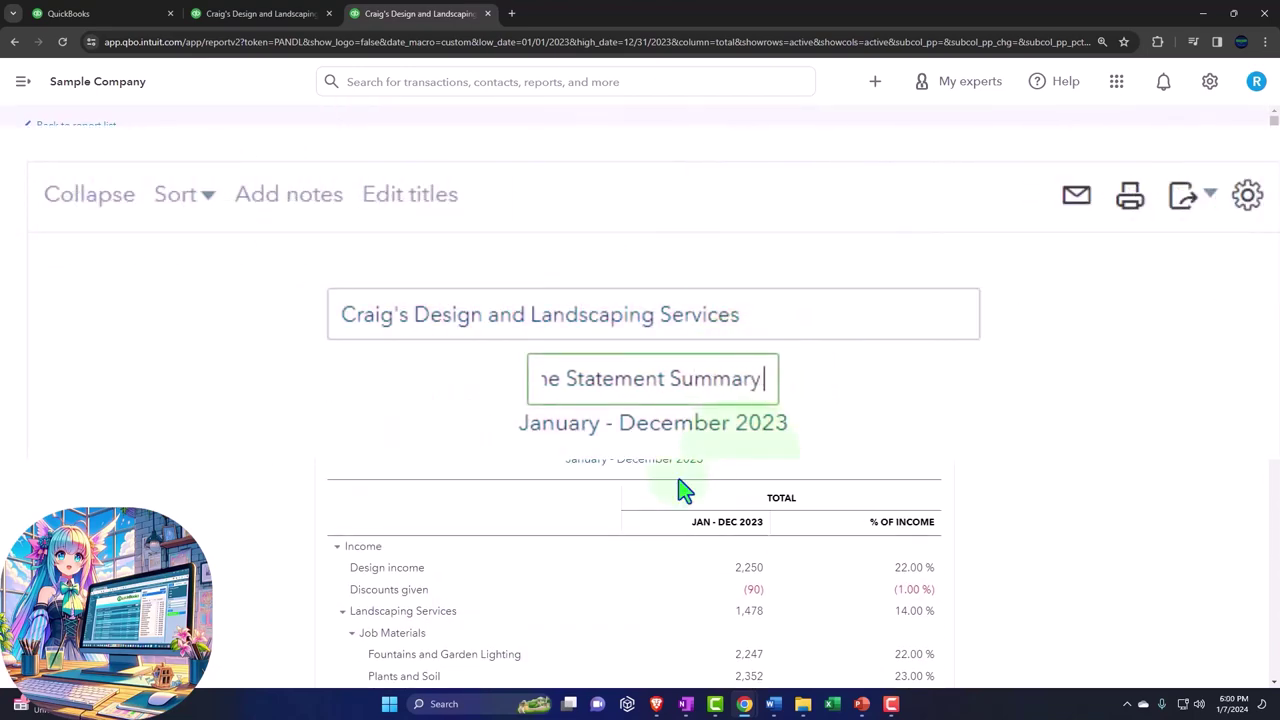
{"action": "key", "text": "BackSpace"}
{"action": "key", "text": "BackSpace"}
{"action": "key", "text": "BackSpace"}
{"action": "key", "text": "BackSpace"}
{"action": "key", "text": "BackSpace"}
{"action": "key", "text": "BackSpace"}
{"action": "key", "text": "BackSpace"}
{"action": "key", "text": "BackSpace"}
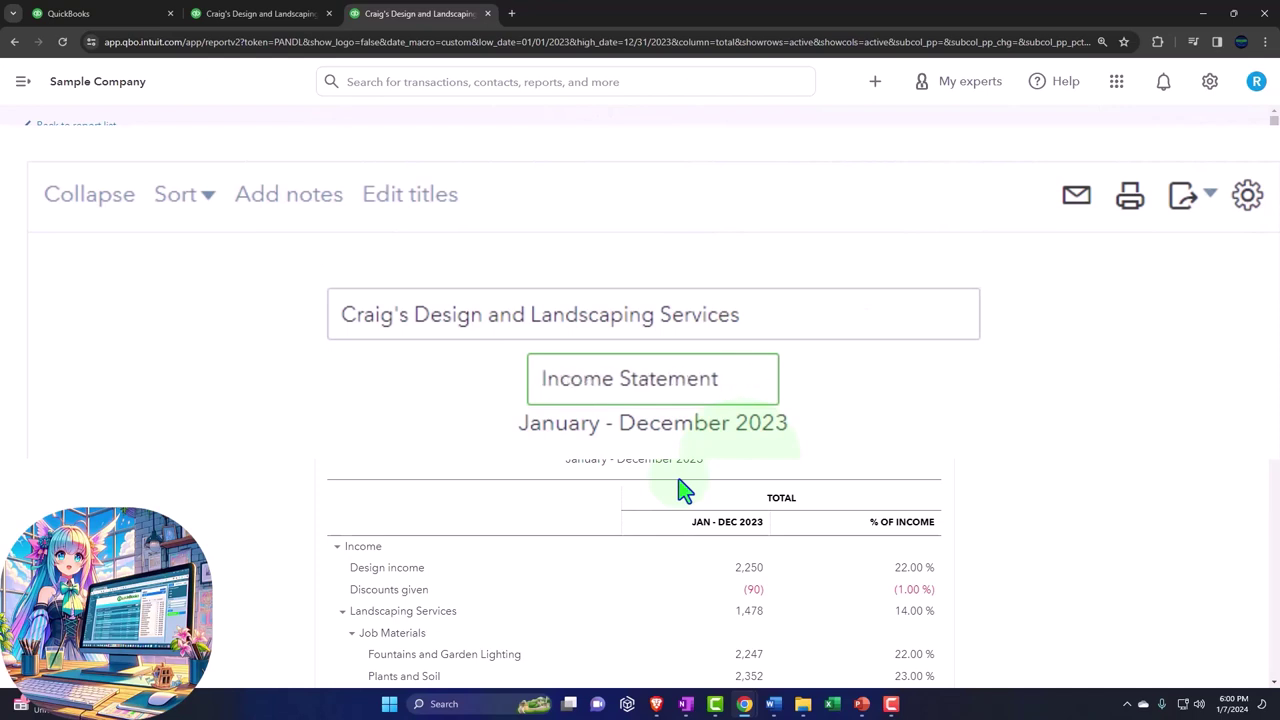
{"action": "type", "text": "Vertical Anay"}
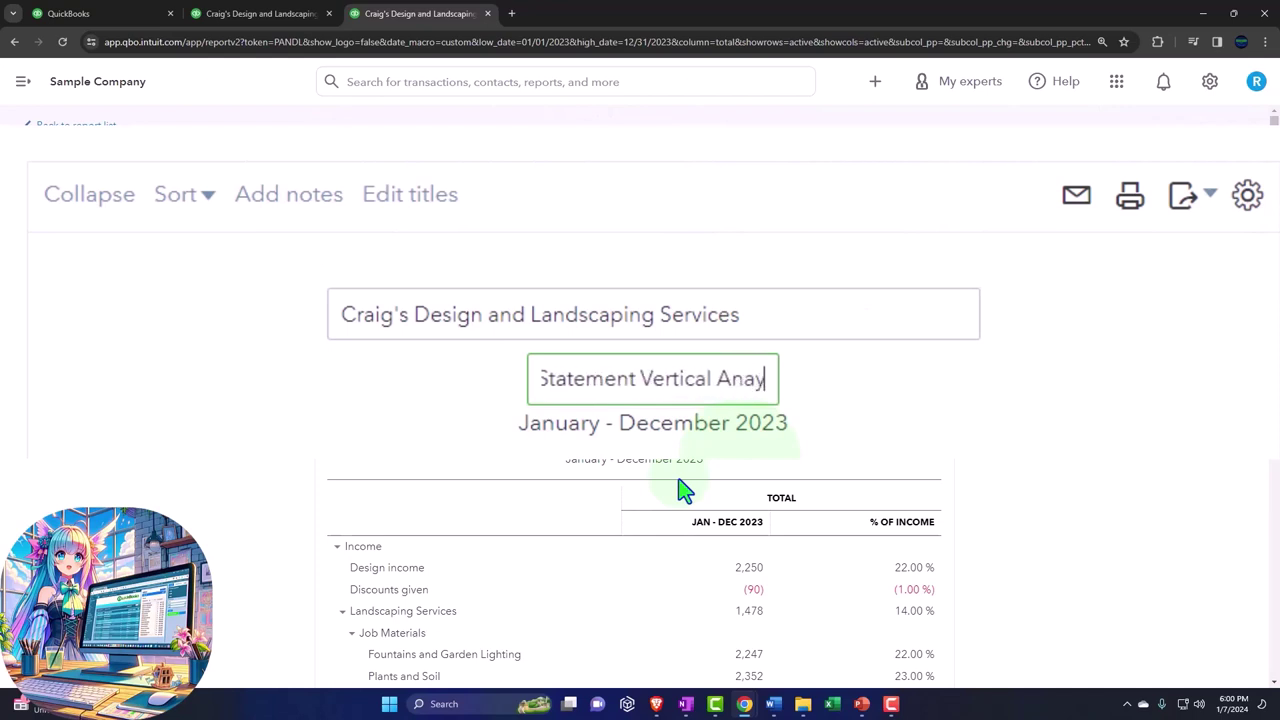
{"action": "key", "text": "BackSpace"}
{"action": "type", "text": "lysis"}
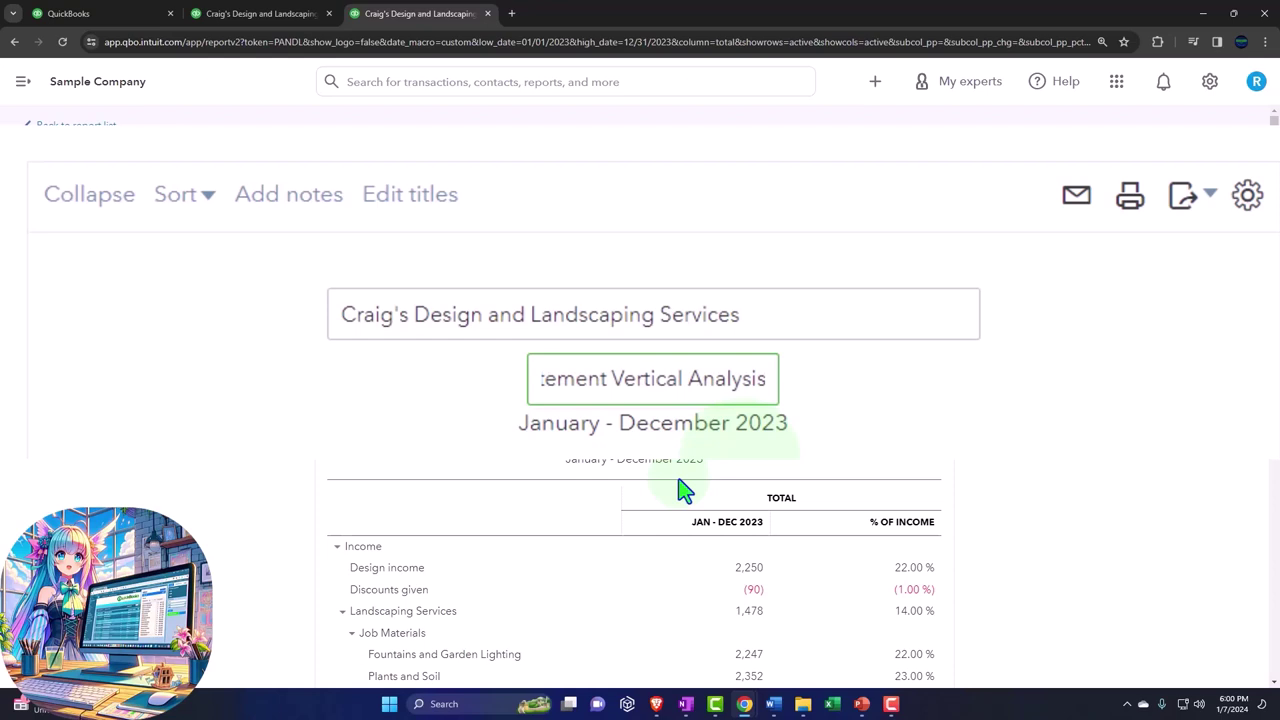
{"action": "key", "text": "shift+Left"}
{"action": "key", "text": "shift+Left"}
{"action": "key", "text": "shift+Left"}
{"action": "key", "text": "shift+Left"}
{"action": "key", "text": "shift+Left"}
{"action": "key", "text": "shift+Left"}
{"action": "key", "text": "shift+Left"}
{"action": "key", "text": "shift+Left"}
{"action": "key", "text": "shift+Left"}
{"action": "key", "text": "shift+Left"}
{"action": "key", "text": "shift+Left"}
{"action": "key", "text": "shift+Left"}
{"action": "key", "text": "shift+Left"}
{"action": "key", "text": "shift+Left"}
{"action": "key", "text": "shift+Left"}
{"action": "key", "text": "shift+Left"}
{"action": "key", "text": "shift+Left"}
{"action": "key", "text": "shift+Left"}
{"action": "key", "text": "shift+Left"}
{"action": "key", "text": "shift+Left"}
{"action": "key", "text": "ctrl+c"}
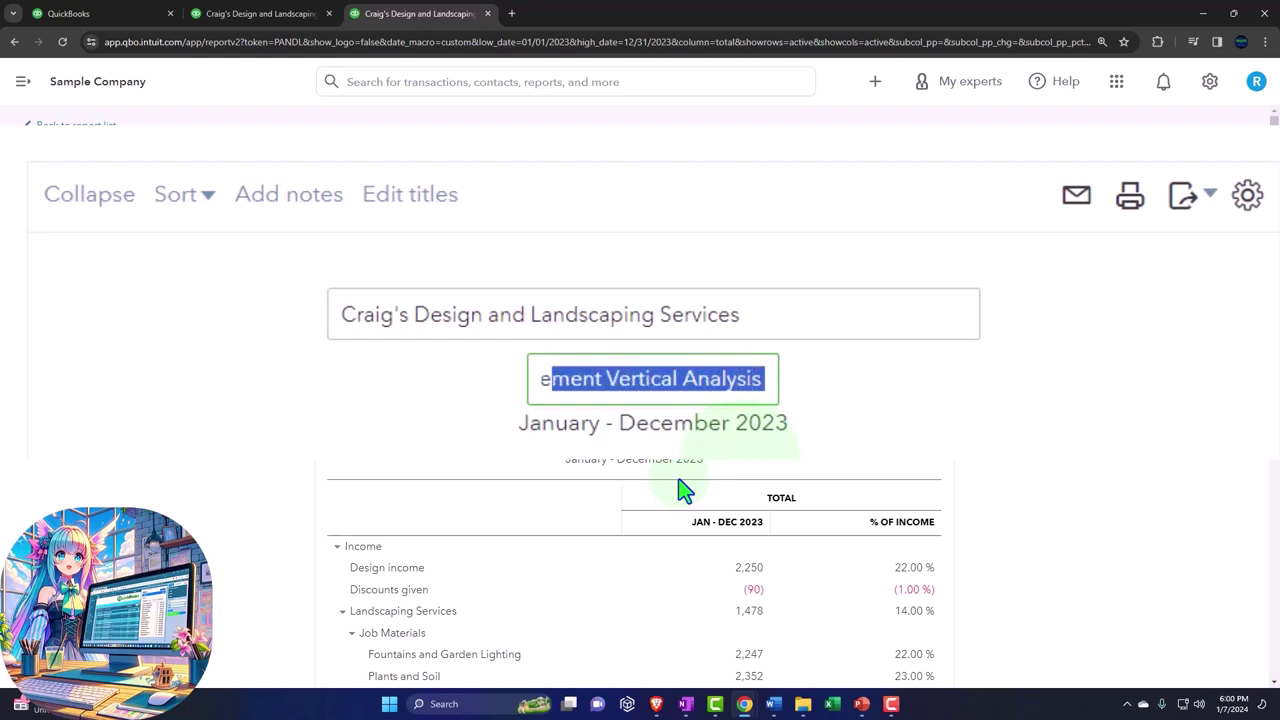
{"action": "left_click", "coordinate": [680, 490]}
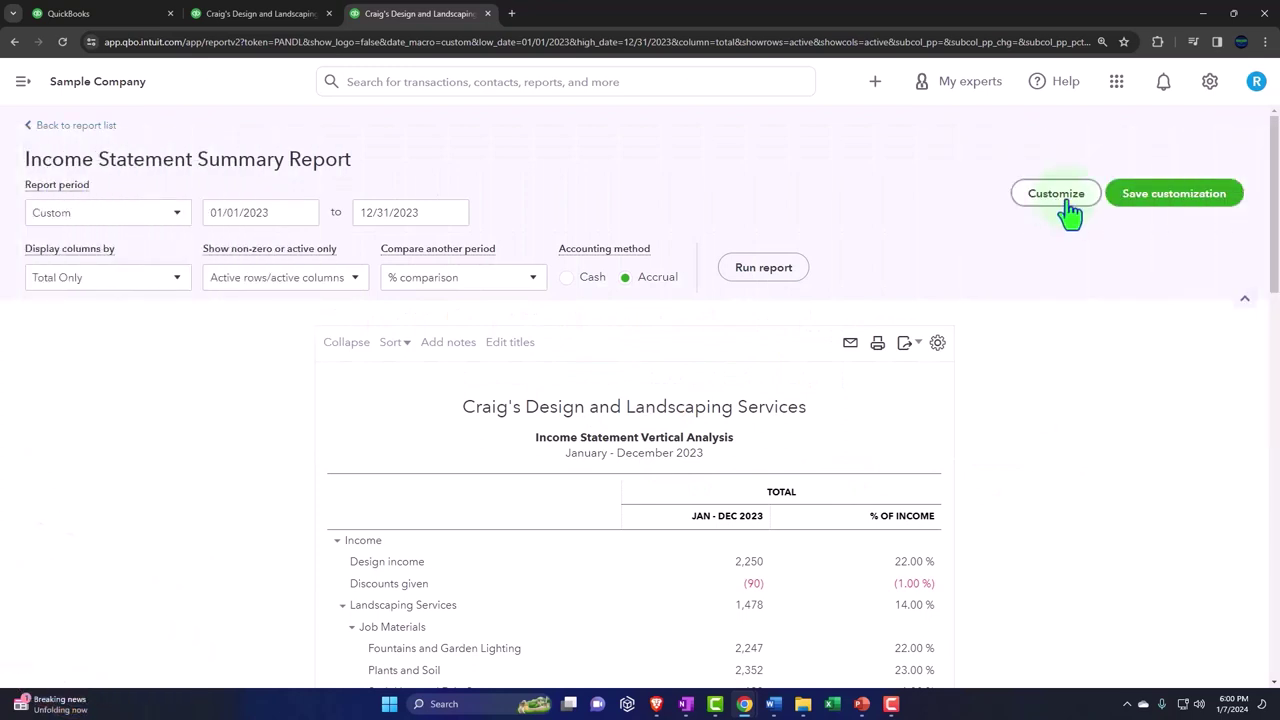
Save the report as '5. Income Statement Vertical Analysis' in the Month End Reports group
{"action": "left_click", "coordinate": [1143, 213]}
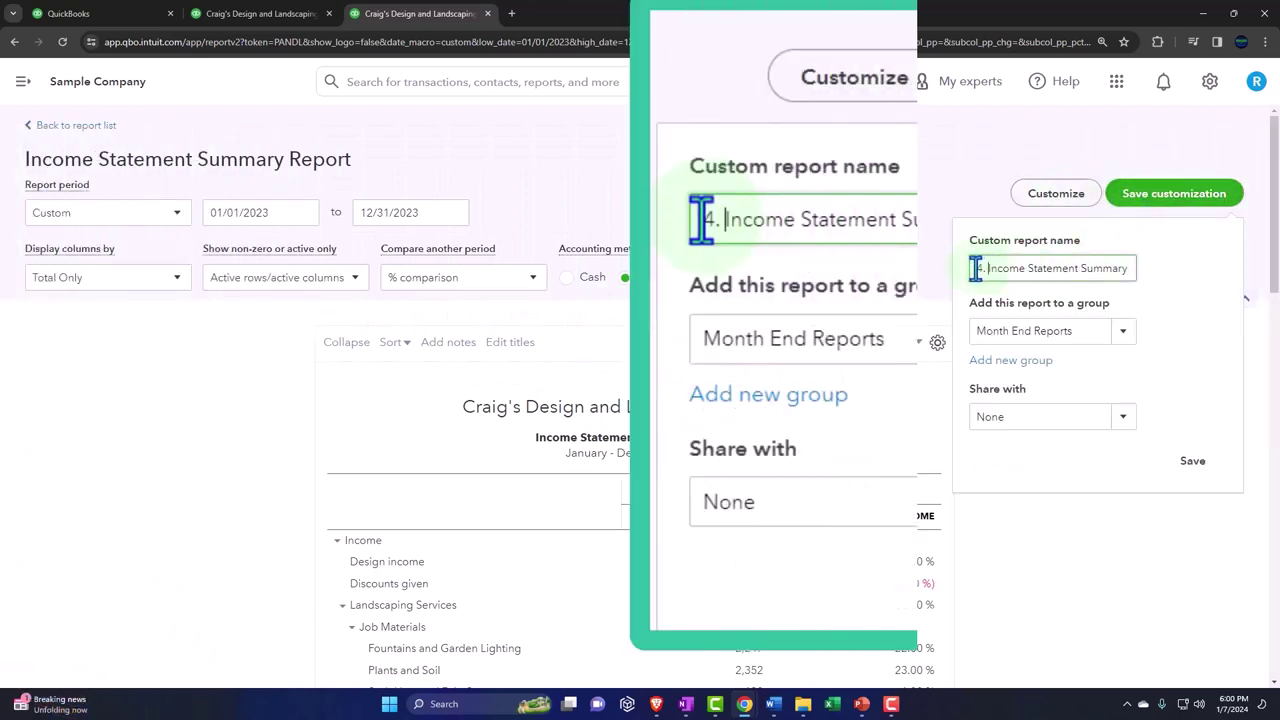
{"action": "left_click_drag", "start_coordinate": [971, 268], "coordinate": [1182, 277]}
{"action": "key", "text": "ctrl+v"}
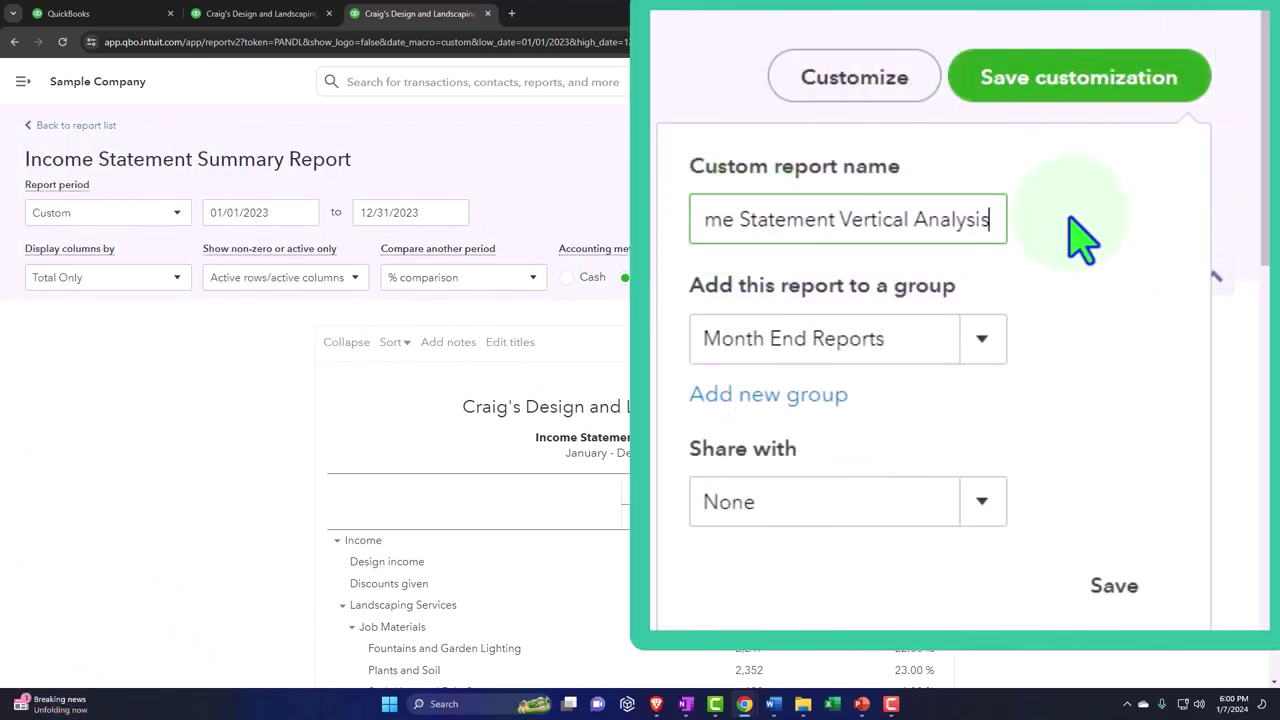
{"action": "key", "text": "Left"}
{"action": "key", "text": "Left"}
{"action": "key", "text": "Left"}
{"action": "key", "text": "Left"}
{"action": "key", "text": "Left"}
{"action": "key", "text": "Left"}
{"action": "key", "text": "Left"}
{"action": "key", "text": "Left"}
{"action": "key", "text": "Left"}
{"action": "key", "text": "Left"}
{"action": "key", "text": "Left"}
{"action": "key", "text": "Left"}
{"action": "key", "text": "Left"}
{"action": "key", "text": "Left"}
{"action": "key", "text": "Left"}
{"action": "key", "text": "Left"}
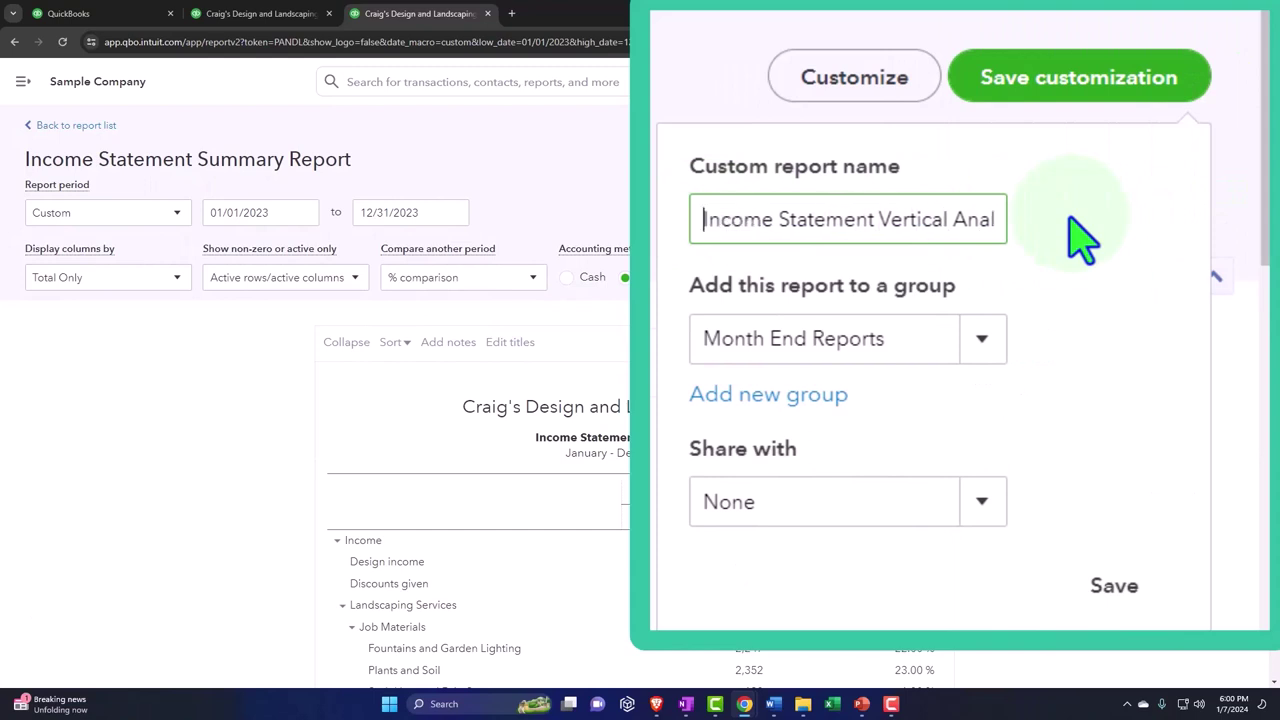
{"action": "type", "text": "5."}
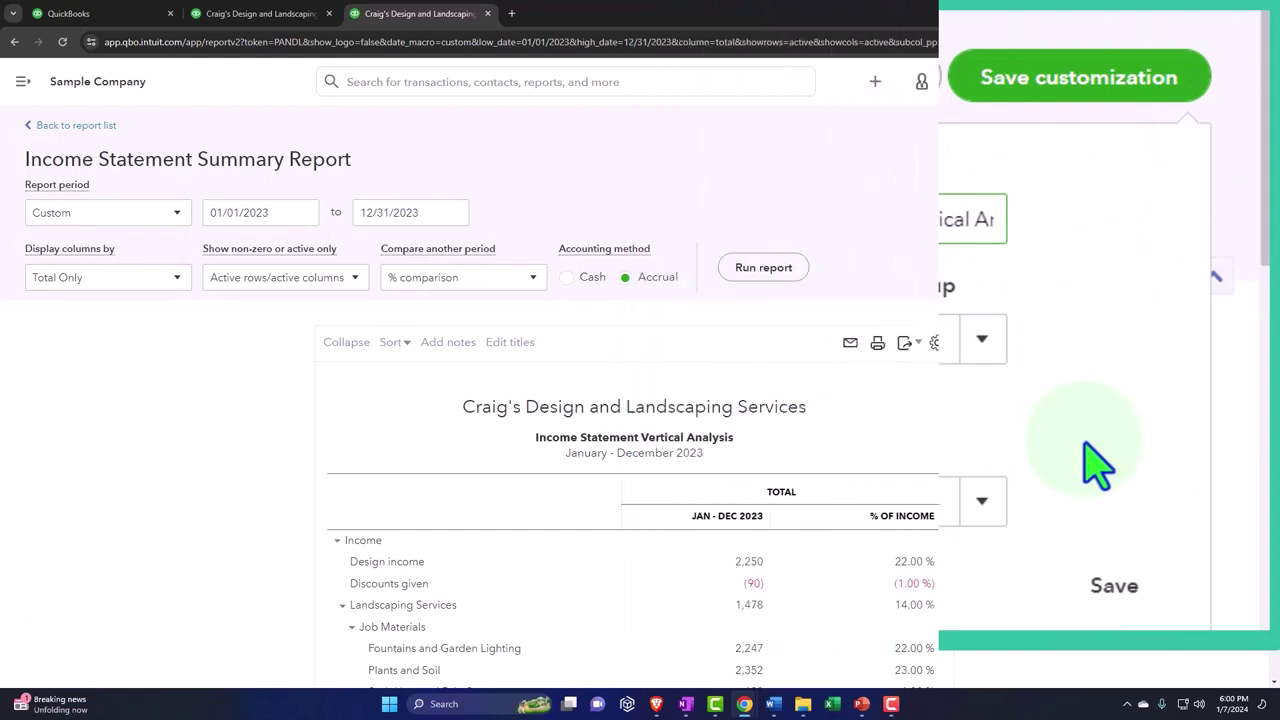
{"action": "left_click", "coordinate": [1192, 462]}
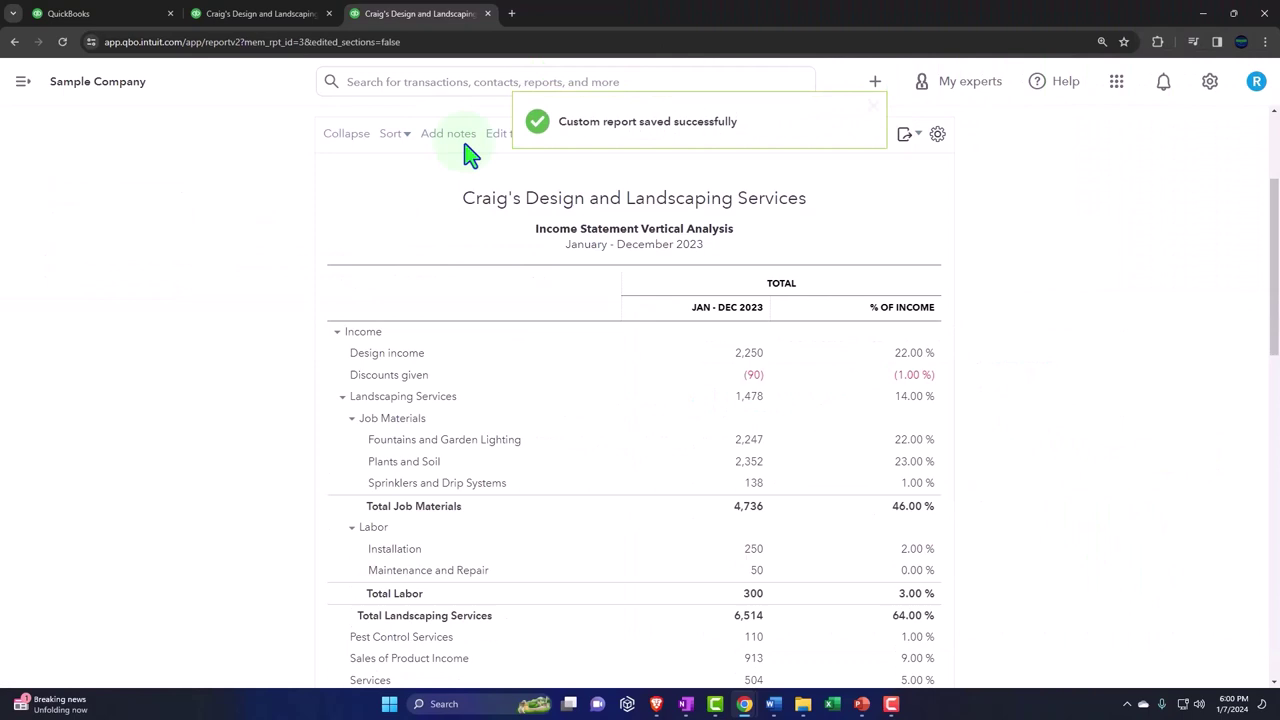
Reload the Custom reports list to confirm 5. Income Statement Vertical Analysis, then return to the report
{"action": "left_click", "coordinate": [124, 14]}
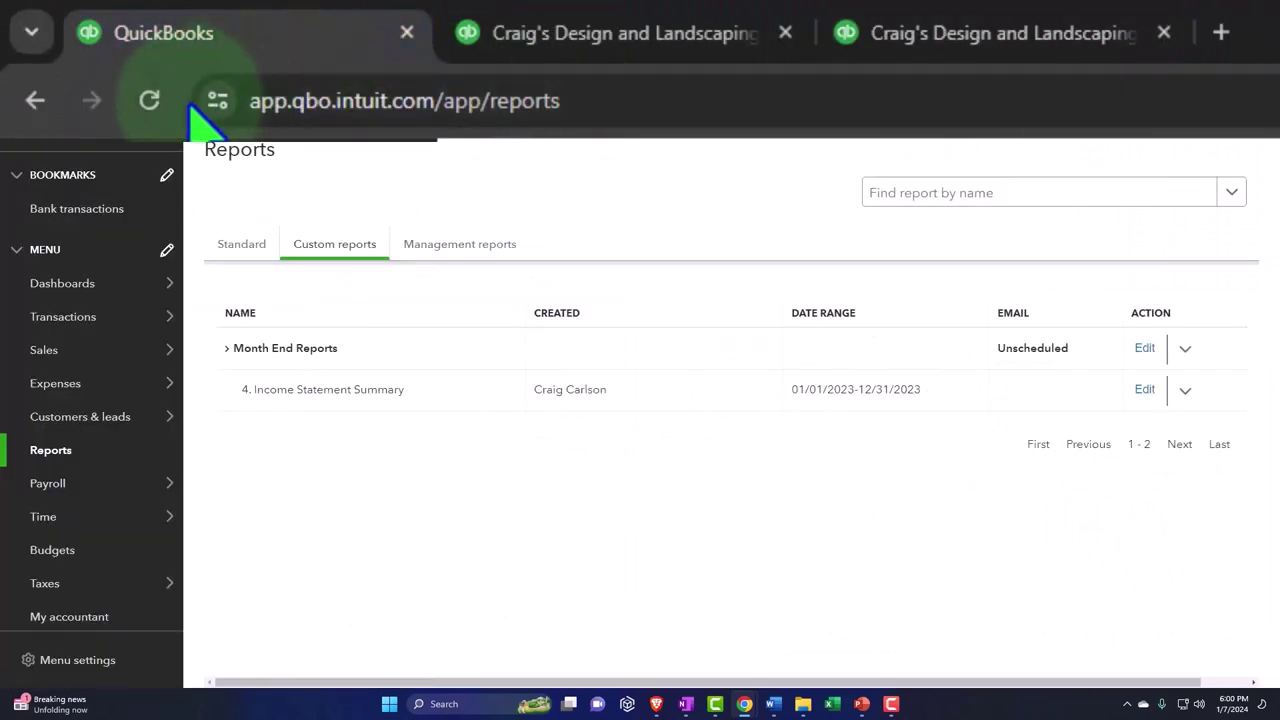
{"action": "left_click", "coordinate": [150, 101]}
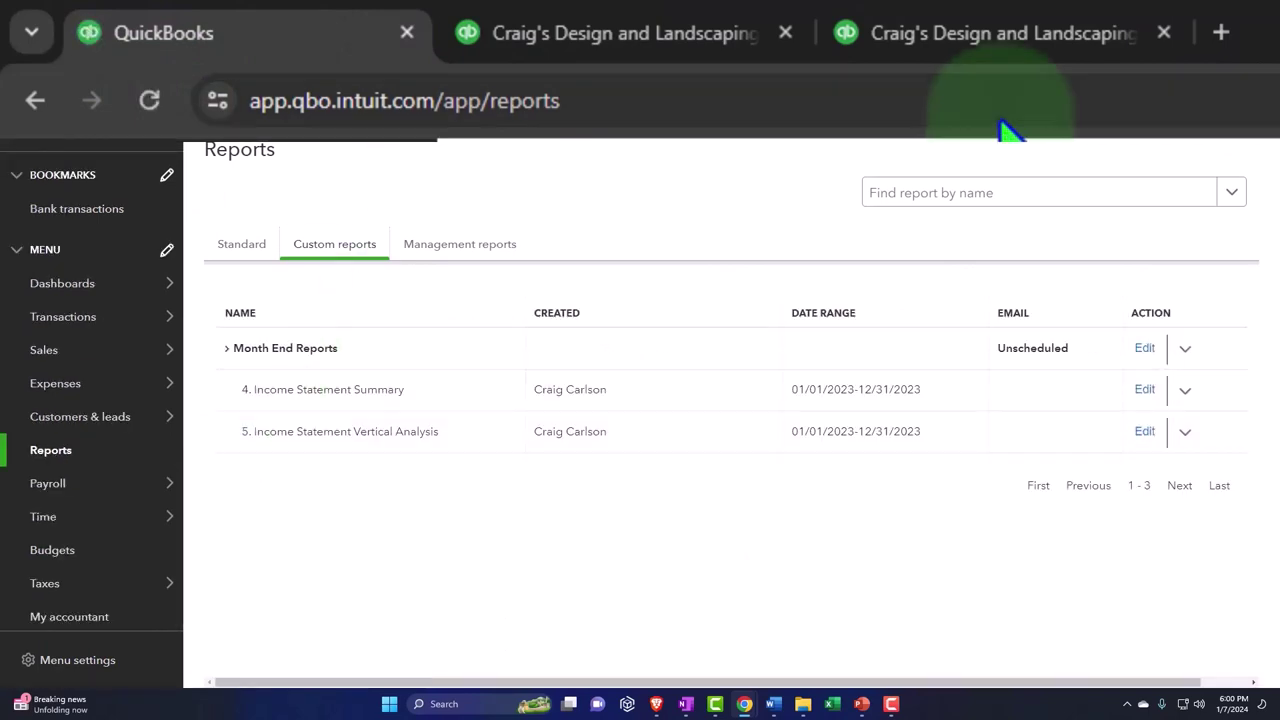
{"action": "left_click", "coordinate": [1005, 35]}
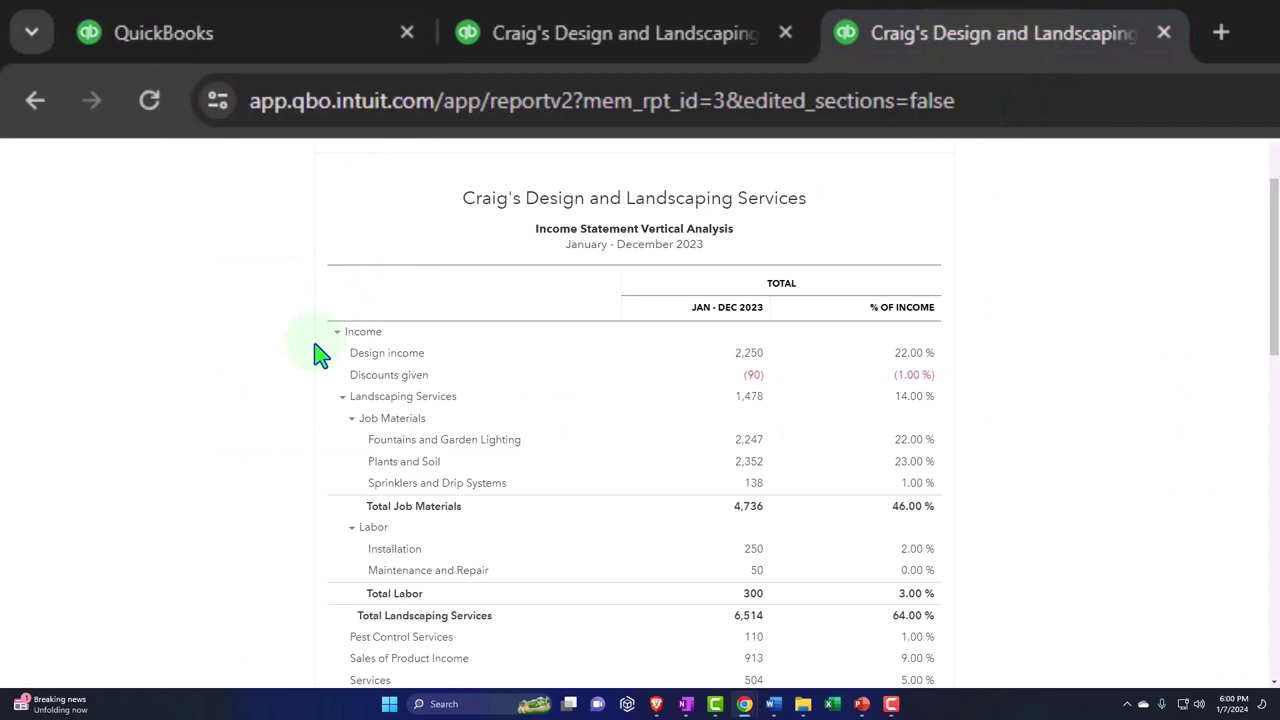
{"action": "scroll", "coordinate": [320, 355], "scroll_direction": "up", "scroll_amount": 3}
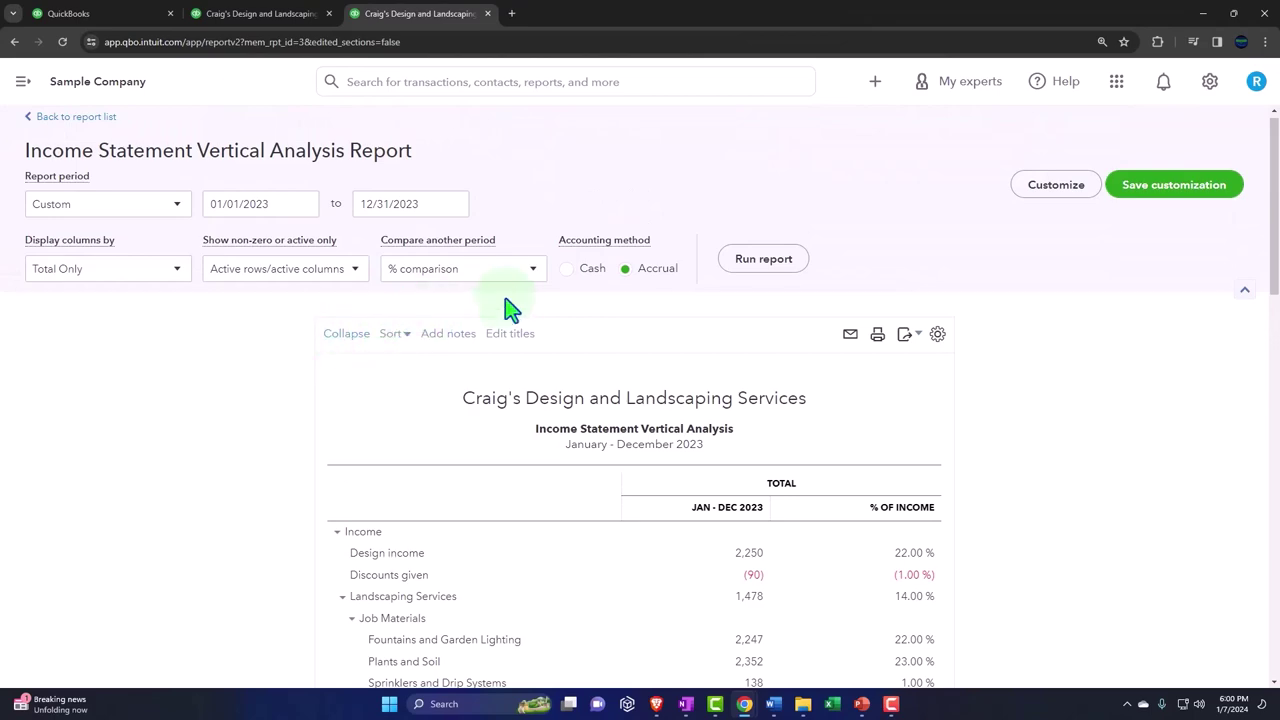
Remove the % of Income comparison column and rerun the report
{"action": "left_click", "coordinate": [530, 272]}
{"action": "left_click", "coordinate": [409, 600]}
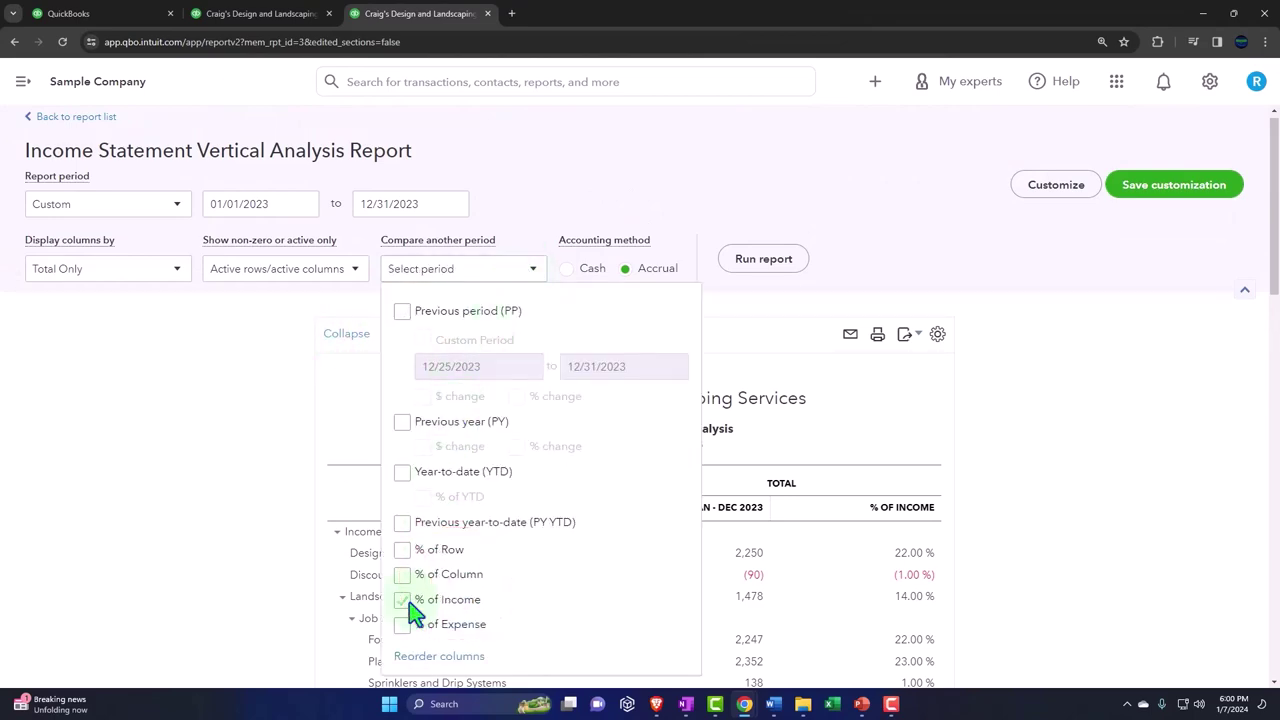
{"action": "scroll", "coordinate": [643, 351], "scroll_direction": "down", "scroll_amount": 2}
{"action": "scroll", "coordinate": [752, 260], "scroll_direction": "up", "scroll_amount": 2}
{"action": "left_click", "coordinate": [752, 198]}
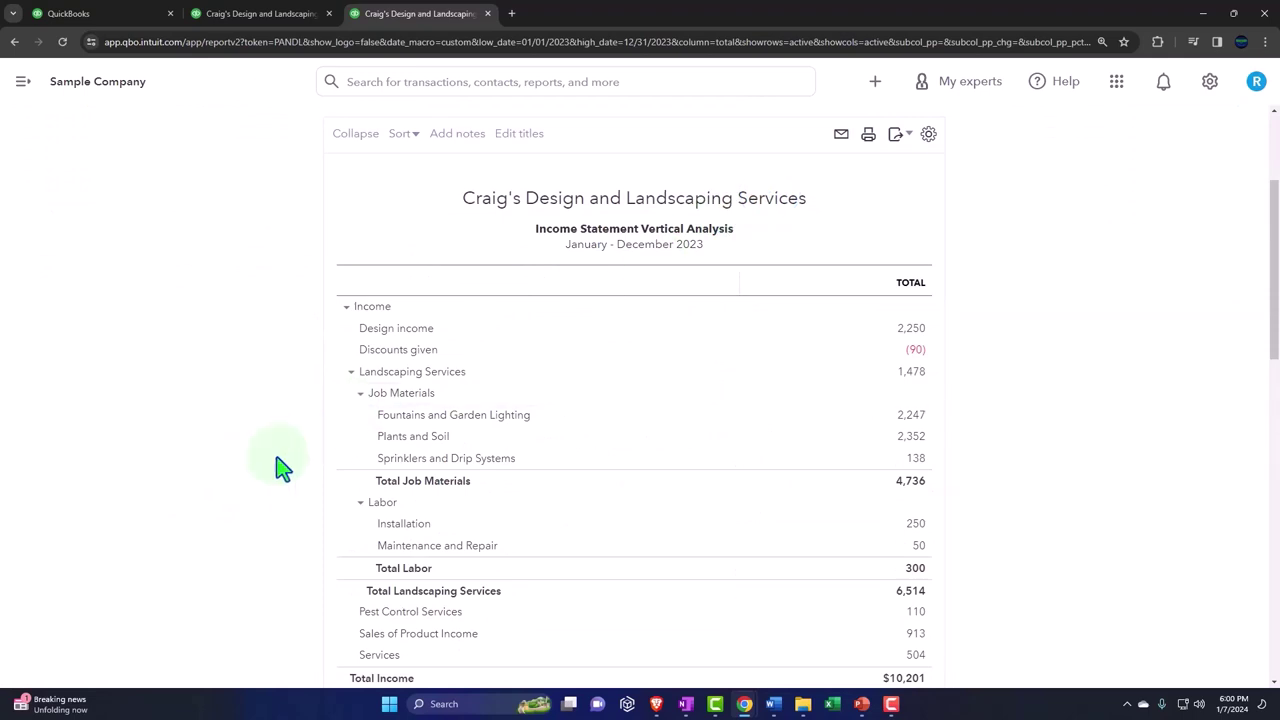
{"action": "scroll", "coordinate": [281, 464], "scroll_direction": "up", "scroll_amount": 2}
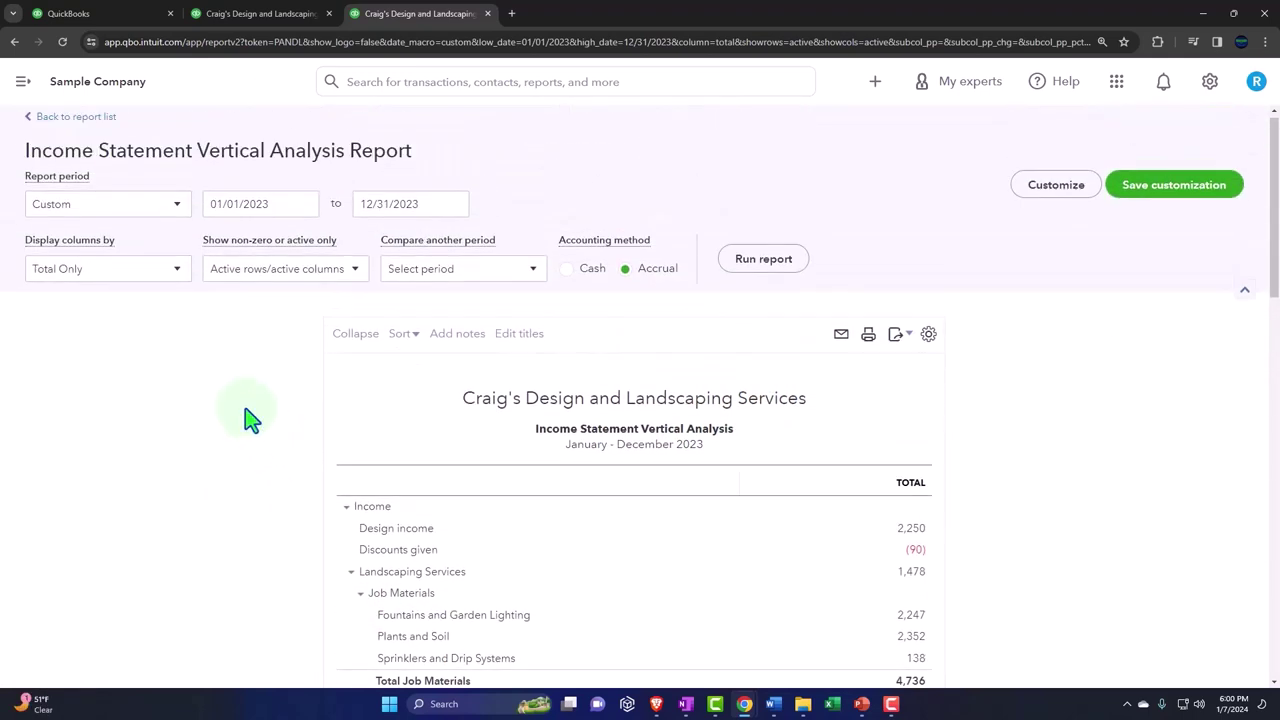
Display the report columns by Quarters, Jan–Mar through Oct–Dec 2023, plus a total
{"action": "left_click", "coordinate": [180, 272]}
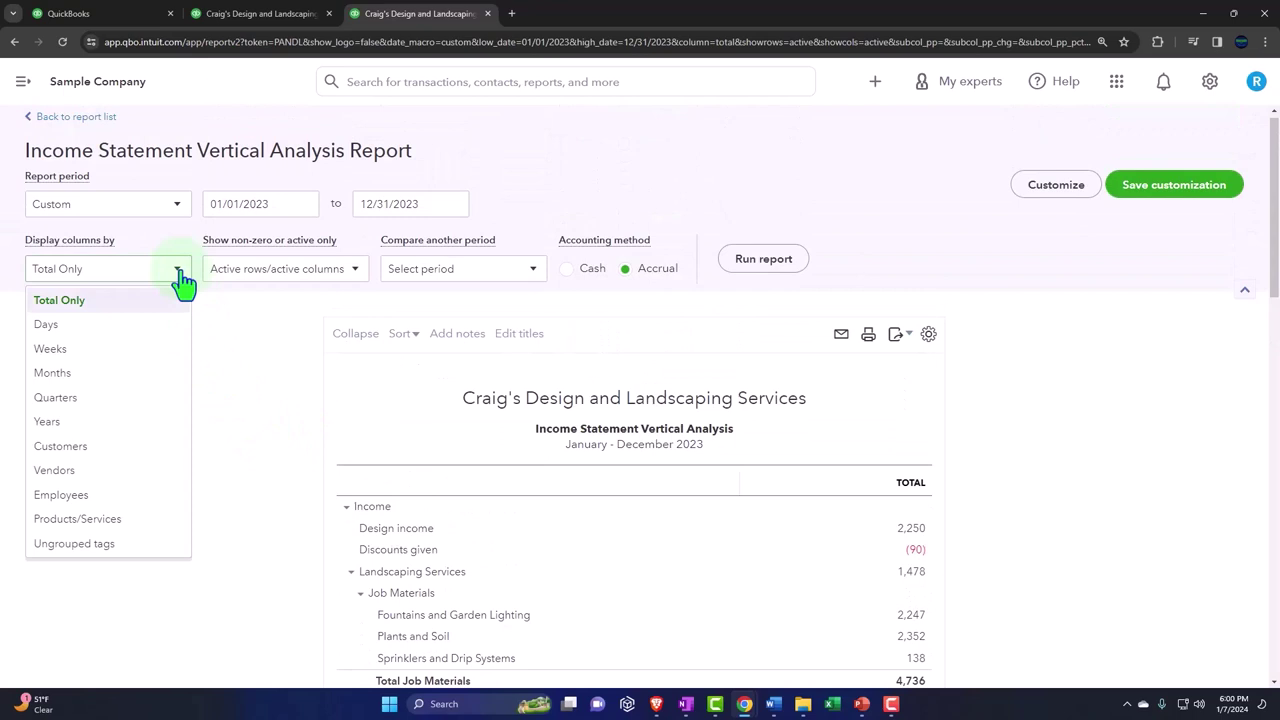
{"action": "left_click", "coordinate": [120, 406]}
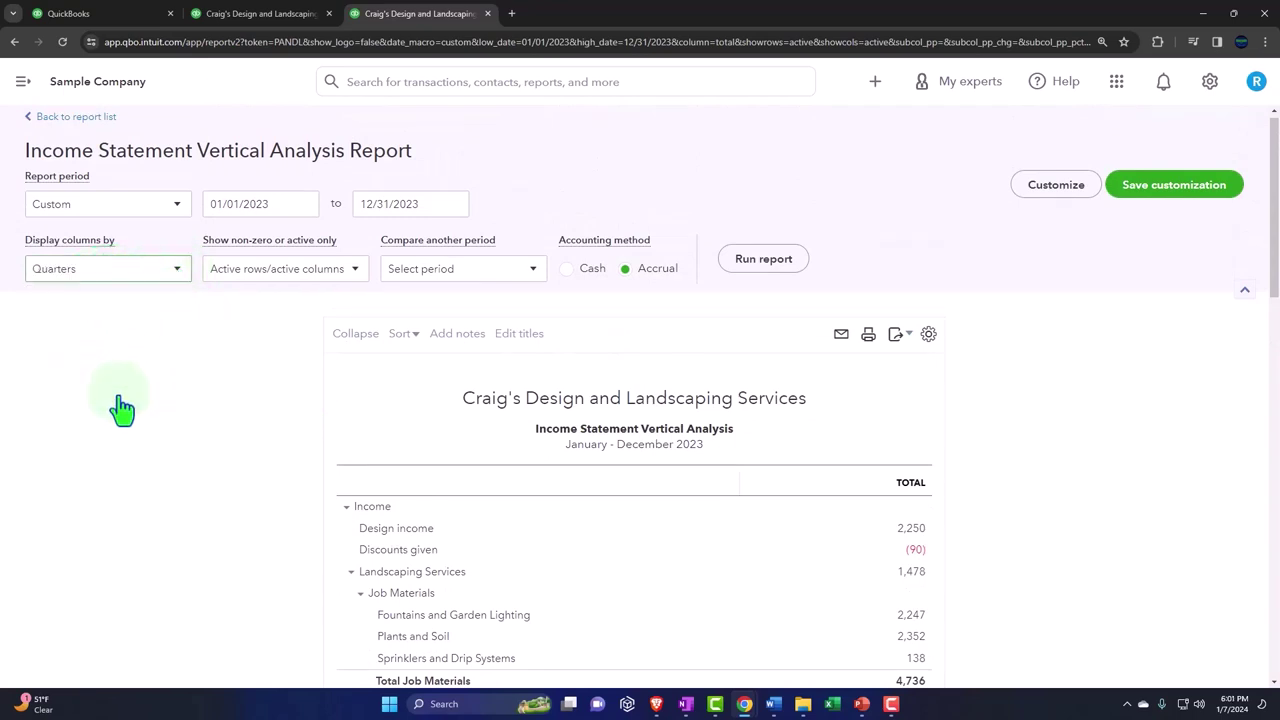
{"action": "left_click", "coordinate": [748, 272]}
{"action": "scroll", "coordinate": [748, 272], "scroll_direction": "down", "scroll_amount": 2}
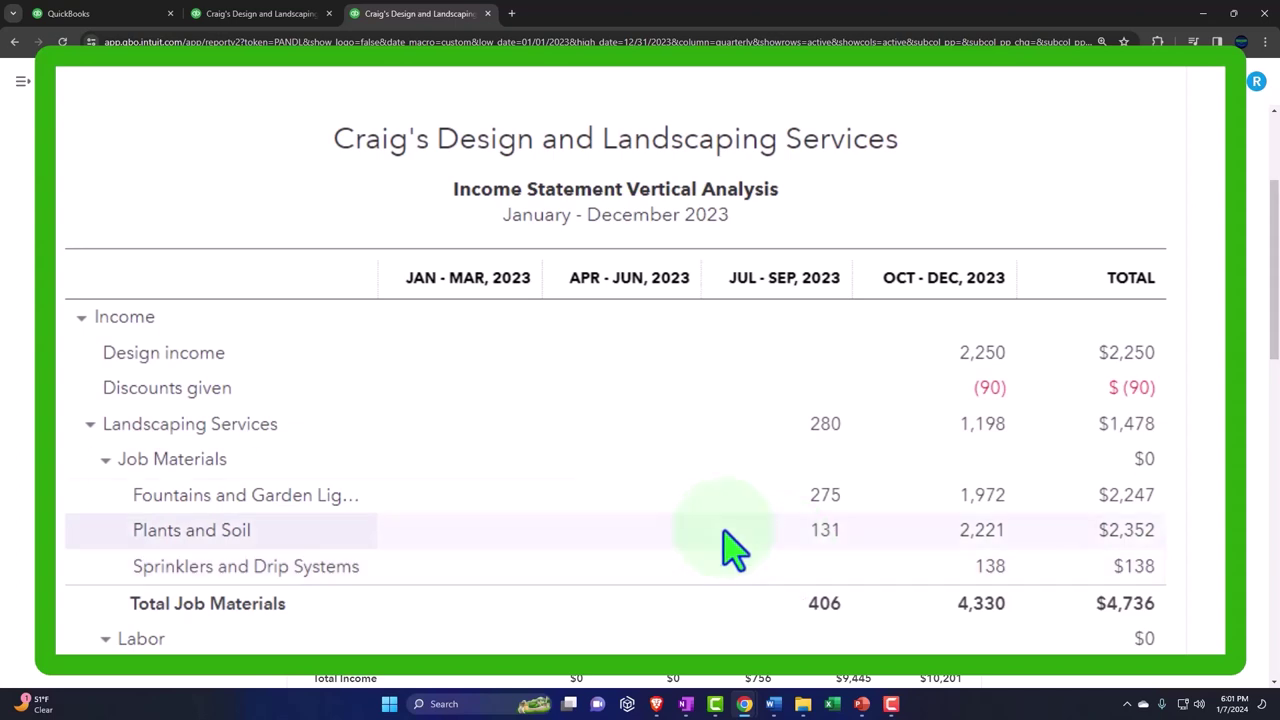
Change the report title from Income Statement Vertical Analysis to 'Income Statement by Qt'
{"action": "left_click", "coordinate": [650, 215]}
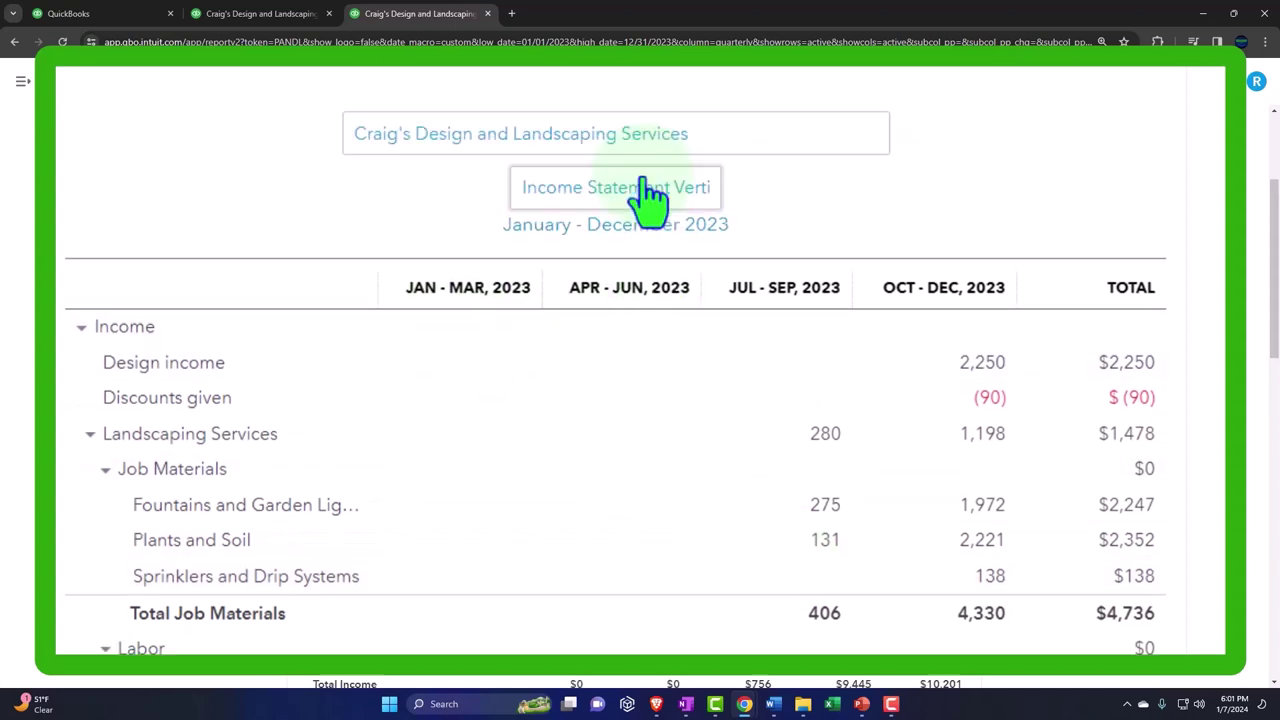
{"action": "type", "text": "Income Statement Vertical Analysis"}
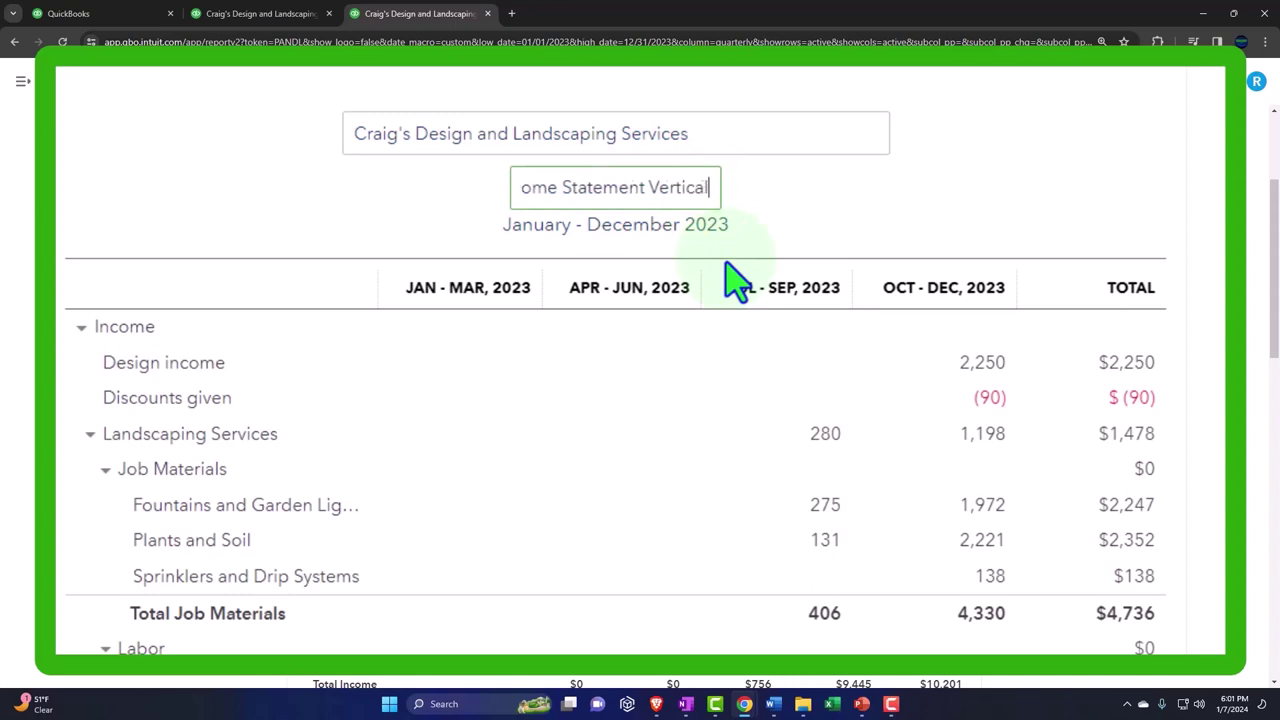
{"action": "key", "text": "BackSpace"}
{"action": "key", "text": "BackSpace"}
{"action": "key", "text": "BackSpace"}
{"action": "key", "text": "BackSpace"}
{"action": "key", "text": "BackSpace"}
{"action": "key", "text": "BackSpace"}
{"action": "key", "text": "BackSpace"}
{"action": "key", "text": "BackSpace"}
{"action": "key", "text": "BackSpace"}
{"action": "key", "text": "BackSpace"}
{"action": "key", "text": "BackSpace"}
{"action": "key", "text": "BackSpace"}
{"action": "key", "text": "BackSpace"}
{"action": "key", "text": "BackSpace"}
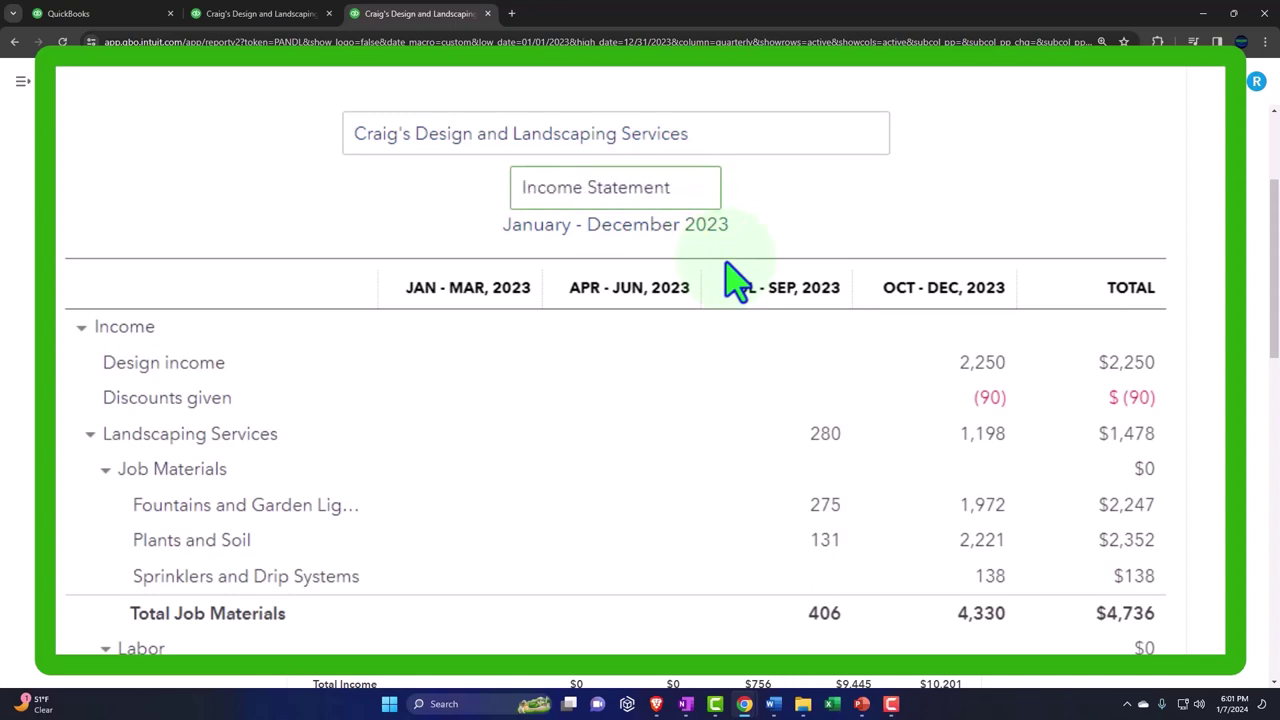
{"action": "type", "text": "by Qt"}
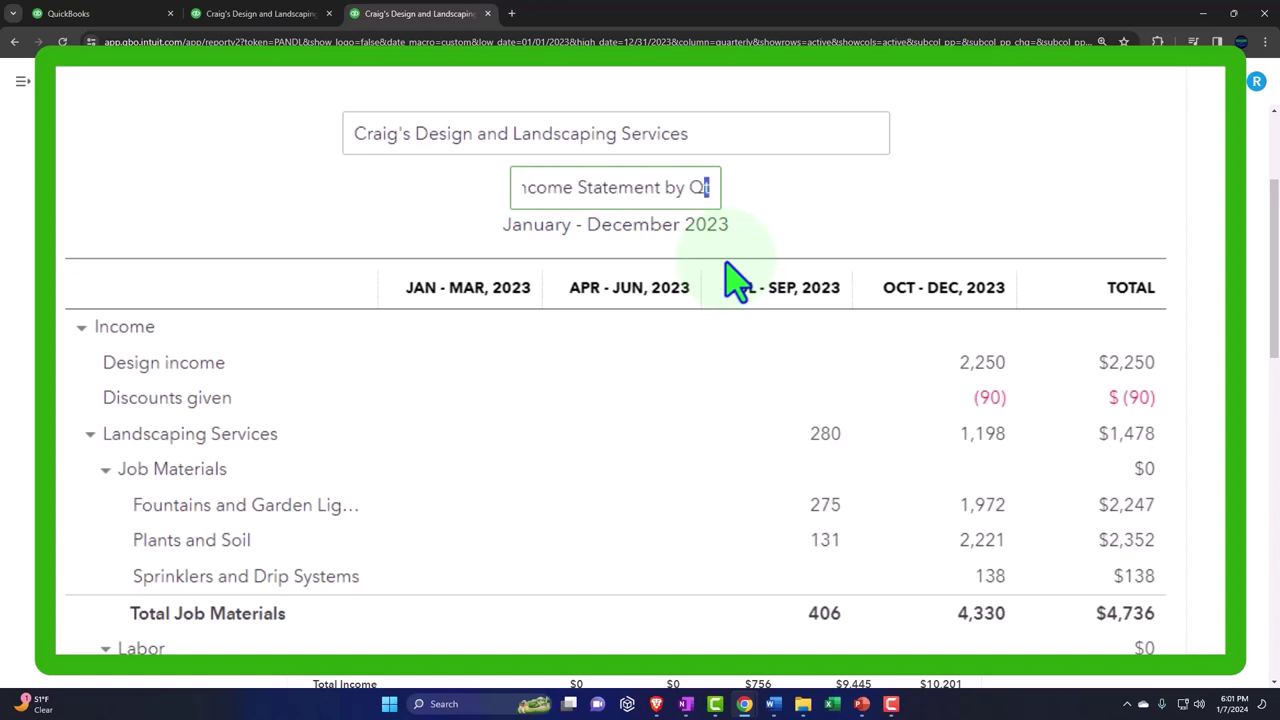
{"action": "key", "text": "ctrl+shift+Left"}
{"action": "key", "text": "ctrl+shift+Left"}
{"action": "key", "text": "ctrl+shift+Left"}
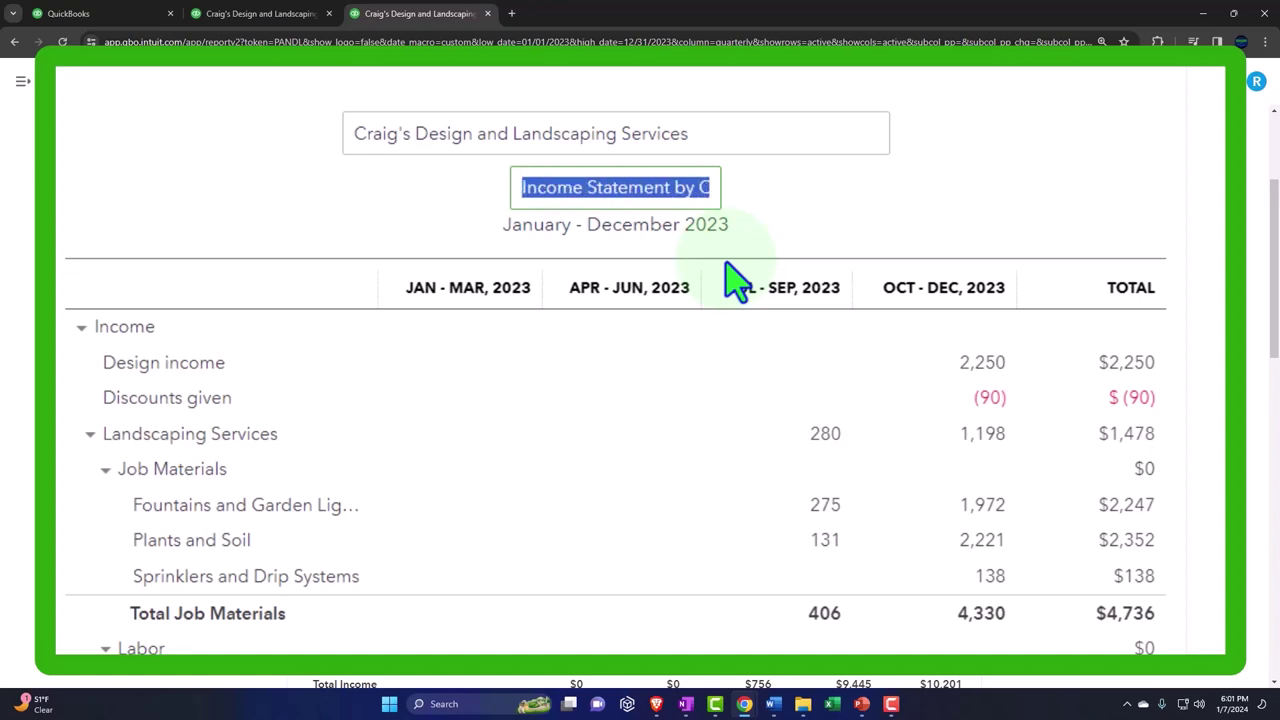
Save the quarterly report as '6. Income Statement by Qt' in the Month End Reports group
{"action": "left_click", "coordinate": [1108, 286]}
{"action": "scroll", "coordinate": [1108, 286], "scroll_direction": "up", "scroll_amount": 3}
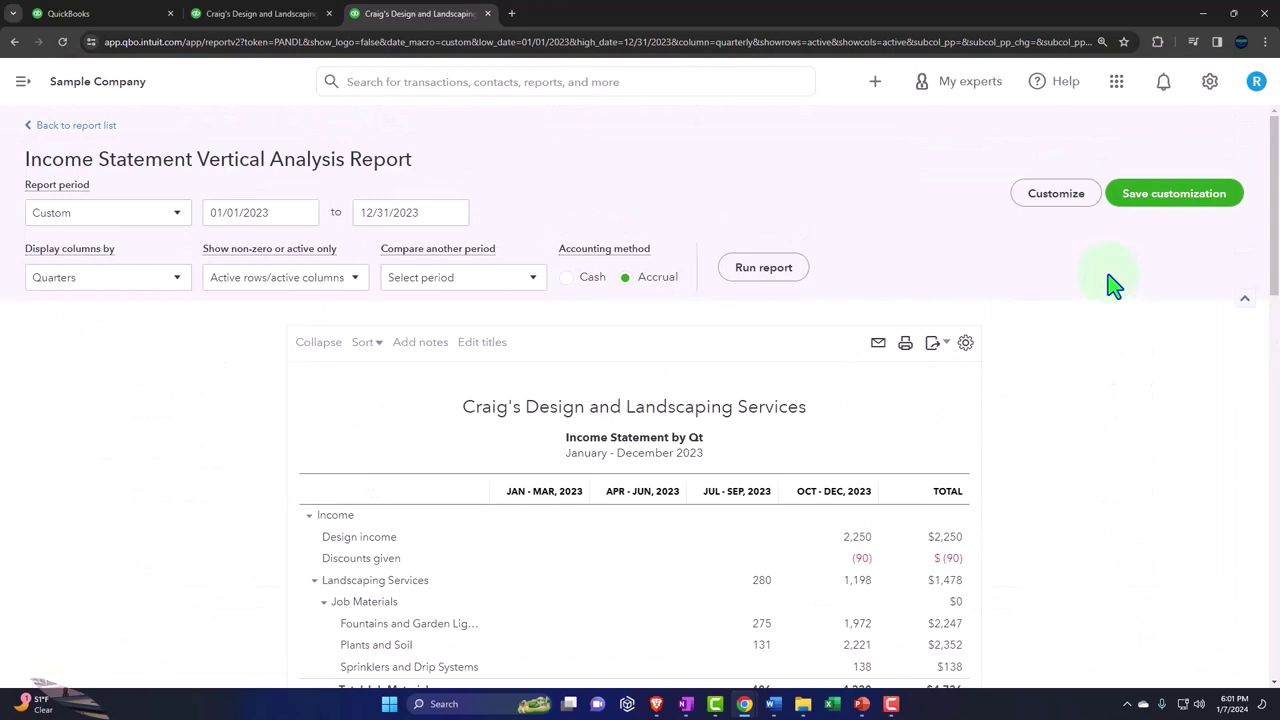
{"action": "left_click", "coordinate": [1140, 200]}
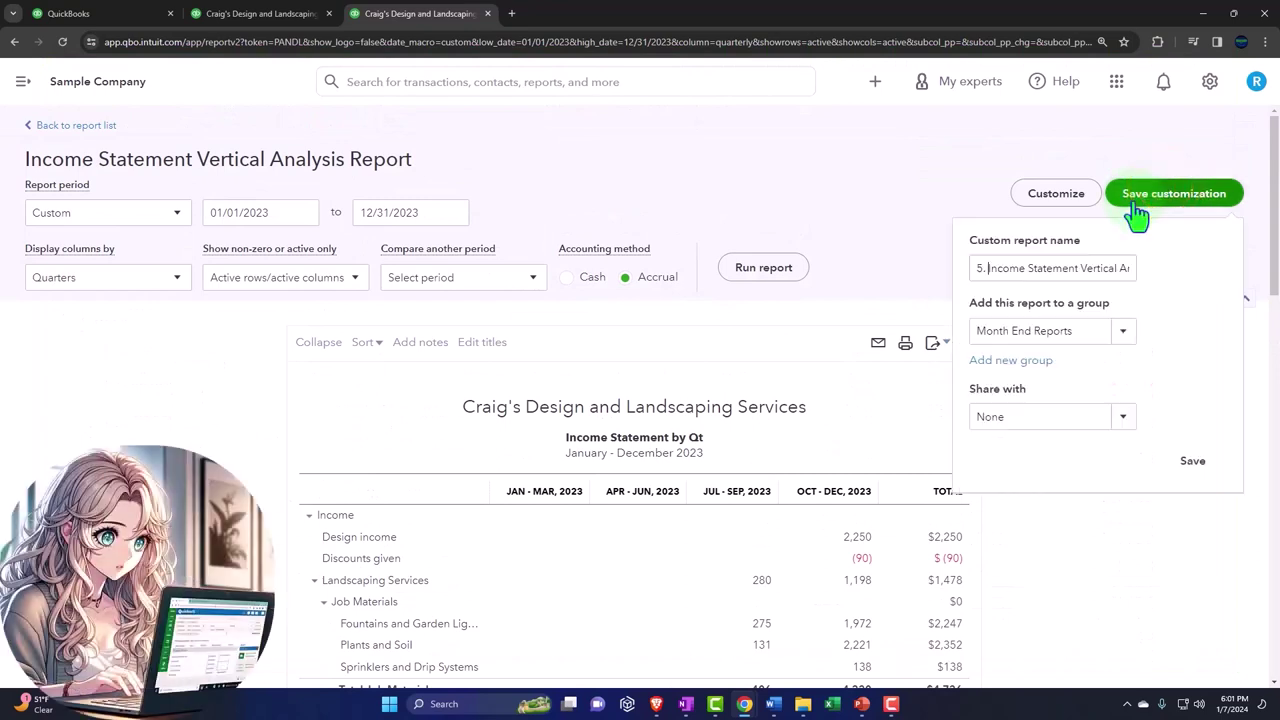
{"action": "left_click", "coordinate": [972, 270]}
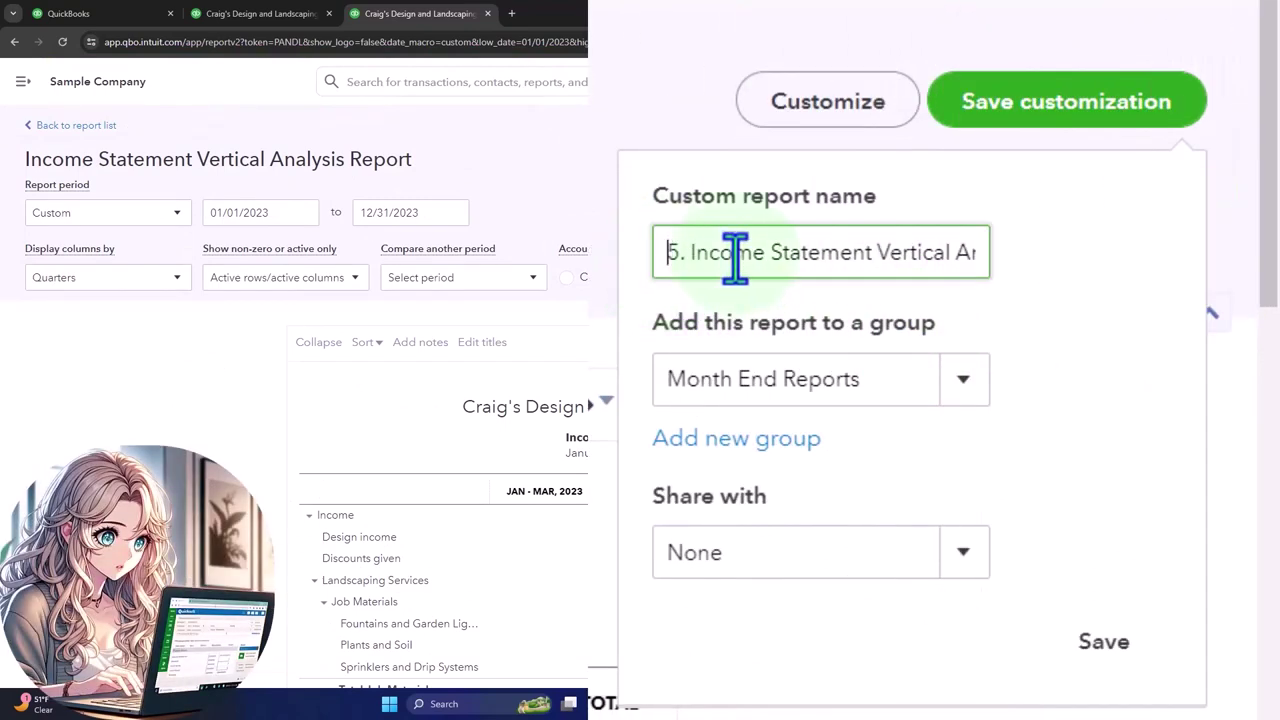
{"action": "key", "text": "ctrl+a"}
{"action": "type", "text": "Income Statement by Qt"}
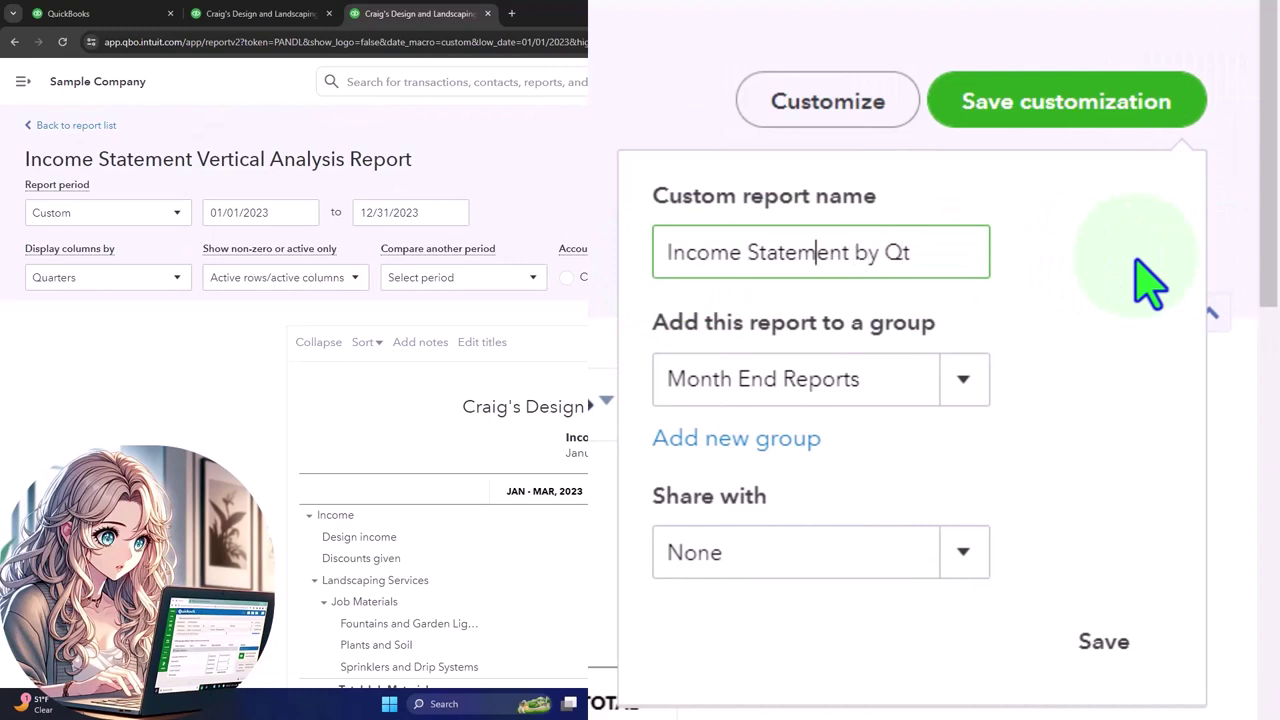
{"action": "key", "text": "Home"}
{"action": "type", "text": "6."}
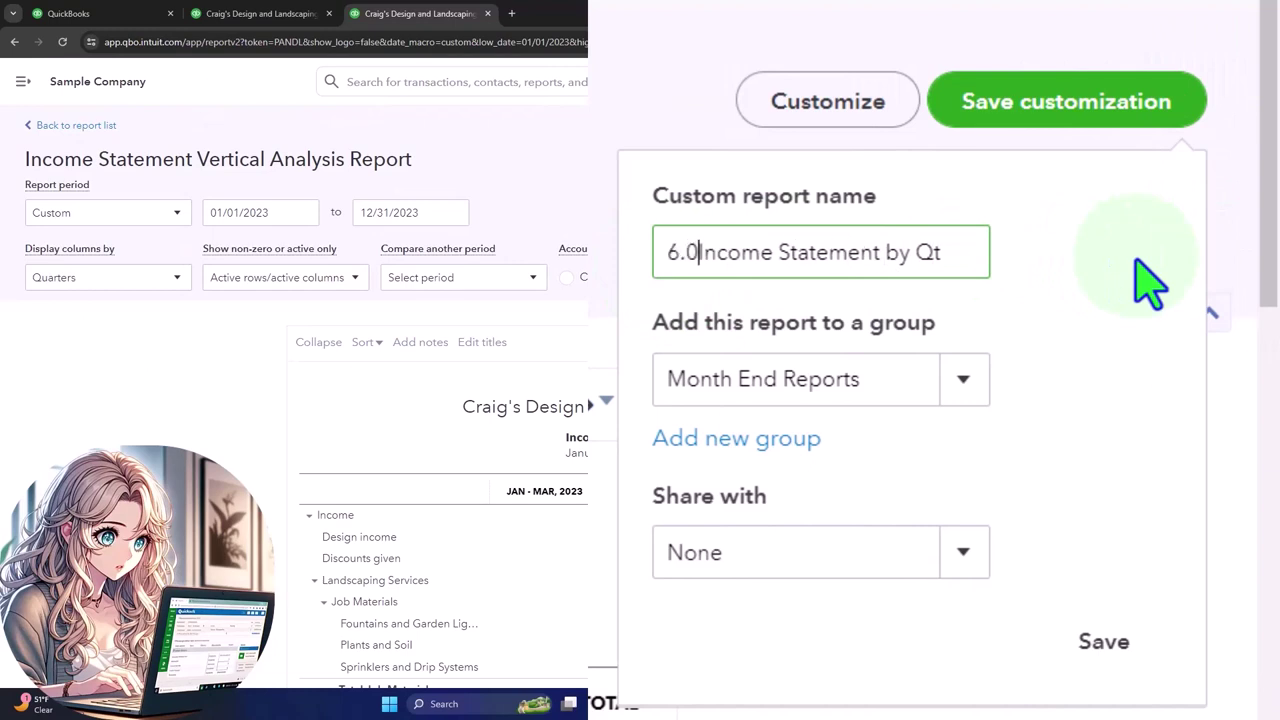
{"action": "key", "text": "BackSpace"}
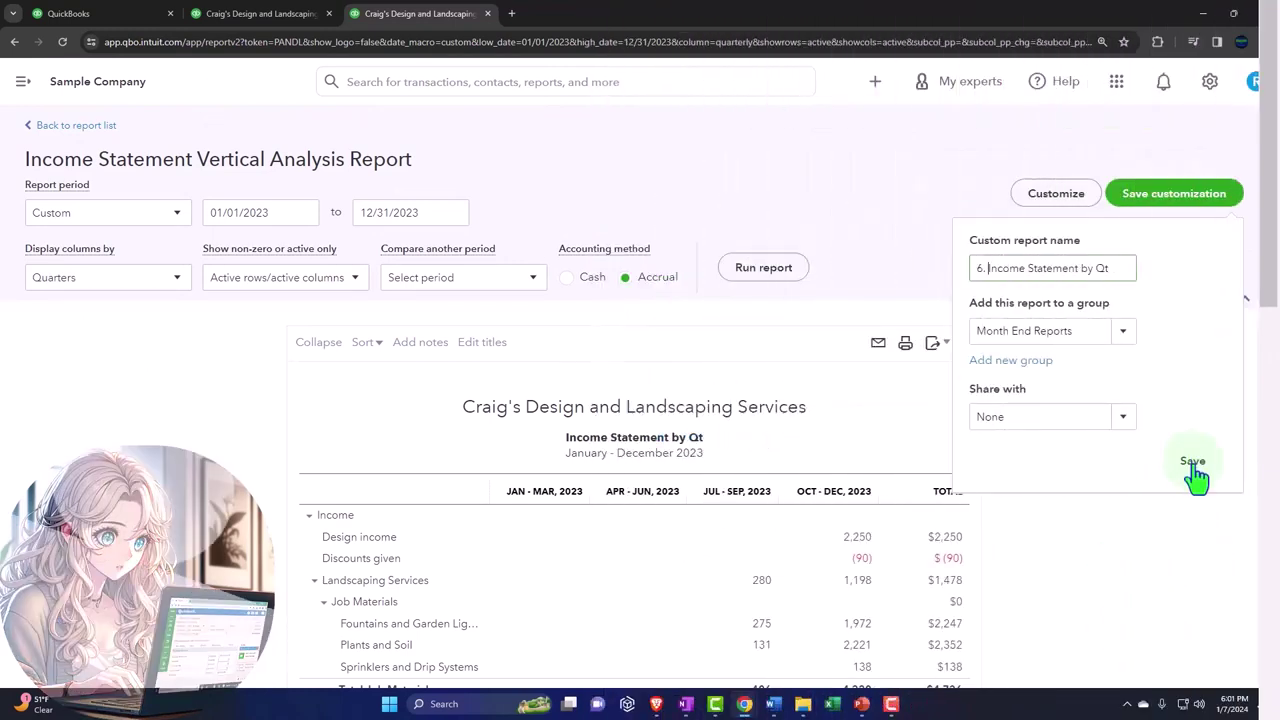
{"action": "left_click", "coordinate": [1193, 465]}
{"action": "scroll", "coordinate": [1171, 463], "scroll_direction": "down", "scroll_amount": 2}
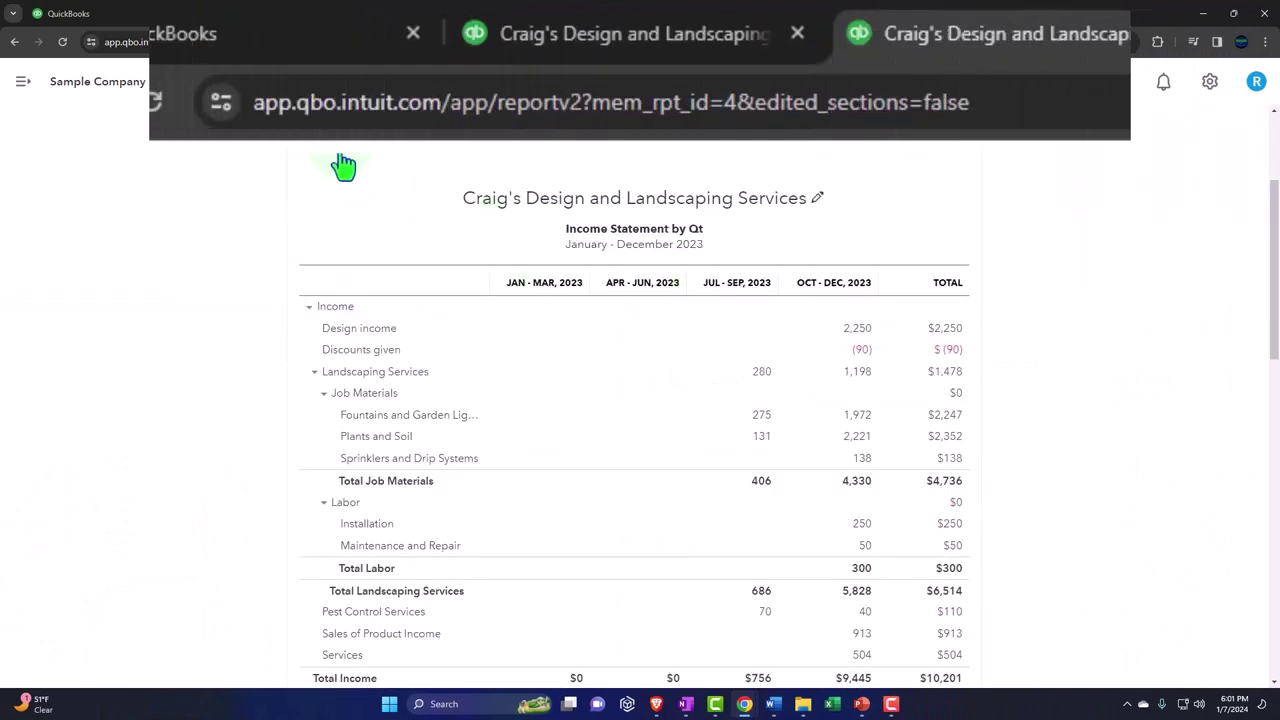
{"action": "left_click", "coordinate": [145, 22]}
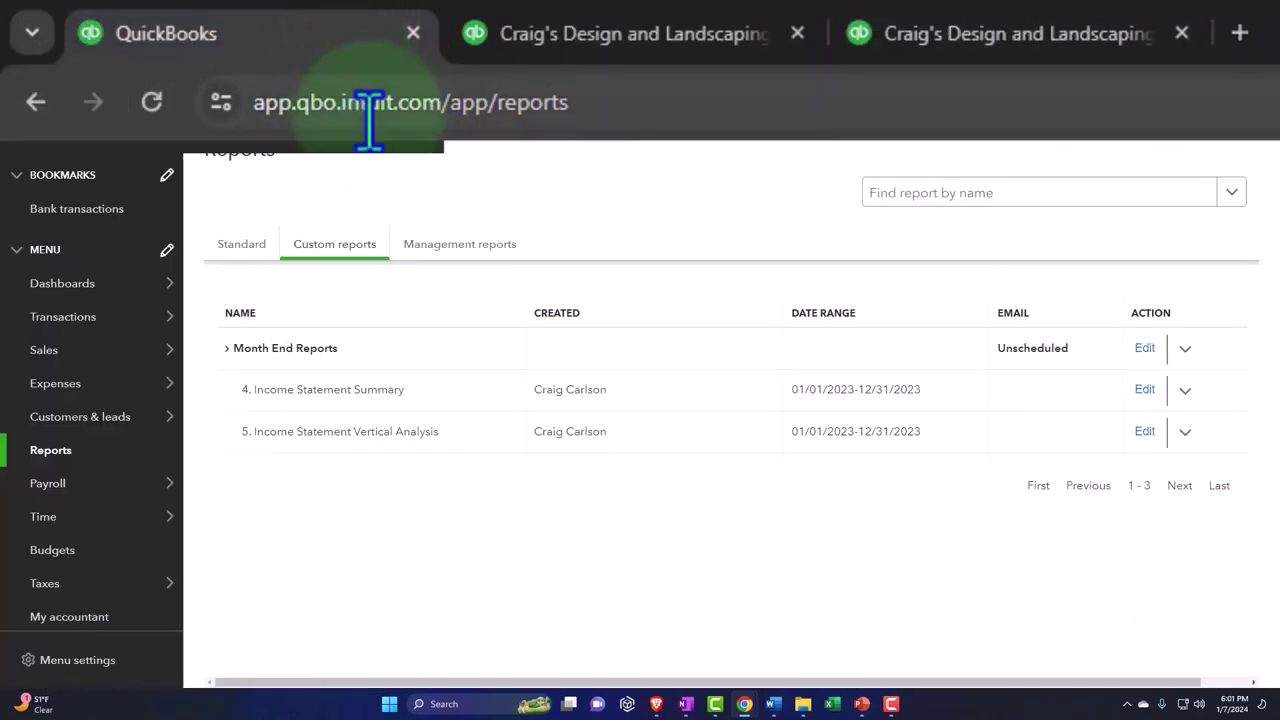
{"action": "left_click", "coordinate": [152, 103]}
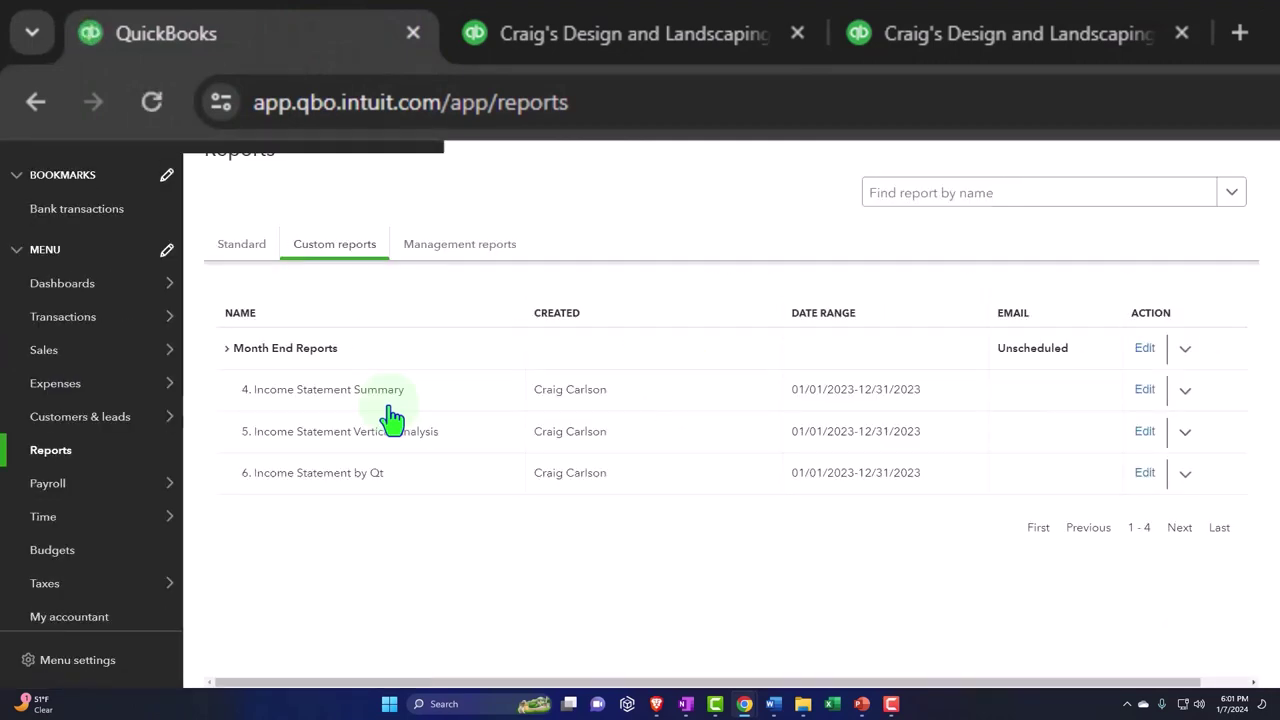
{"action": "left_click", "coordinate": [986, 40]}
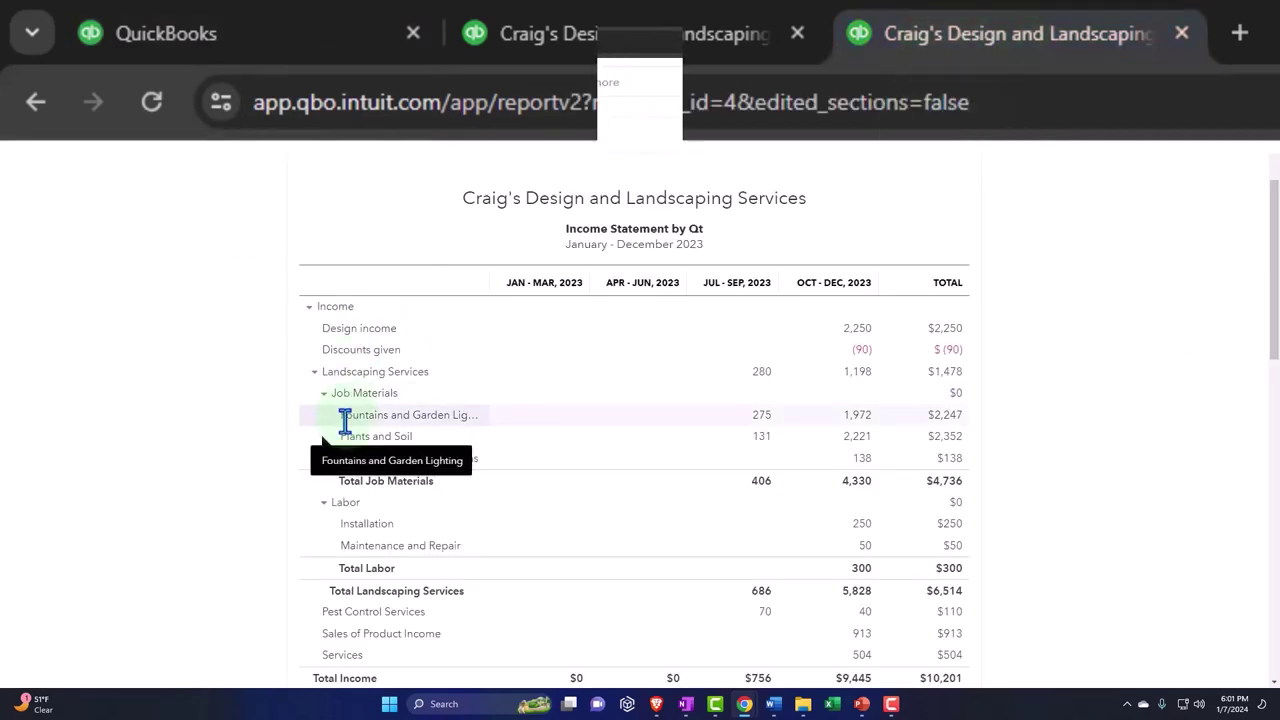
Display columns by Total Only and rerun the report for a single TOTAL column
{"action": "scroll", "coordinate": [344, 420], "scroll_direction": "up", "scroll_amount": 3}
{"action": "left_click", "coordinate": [178, 281]}
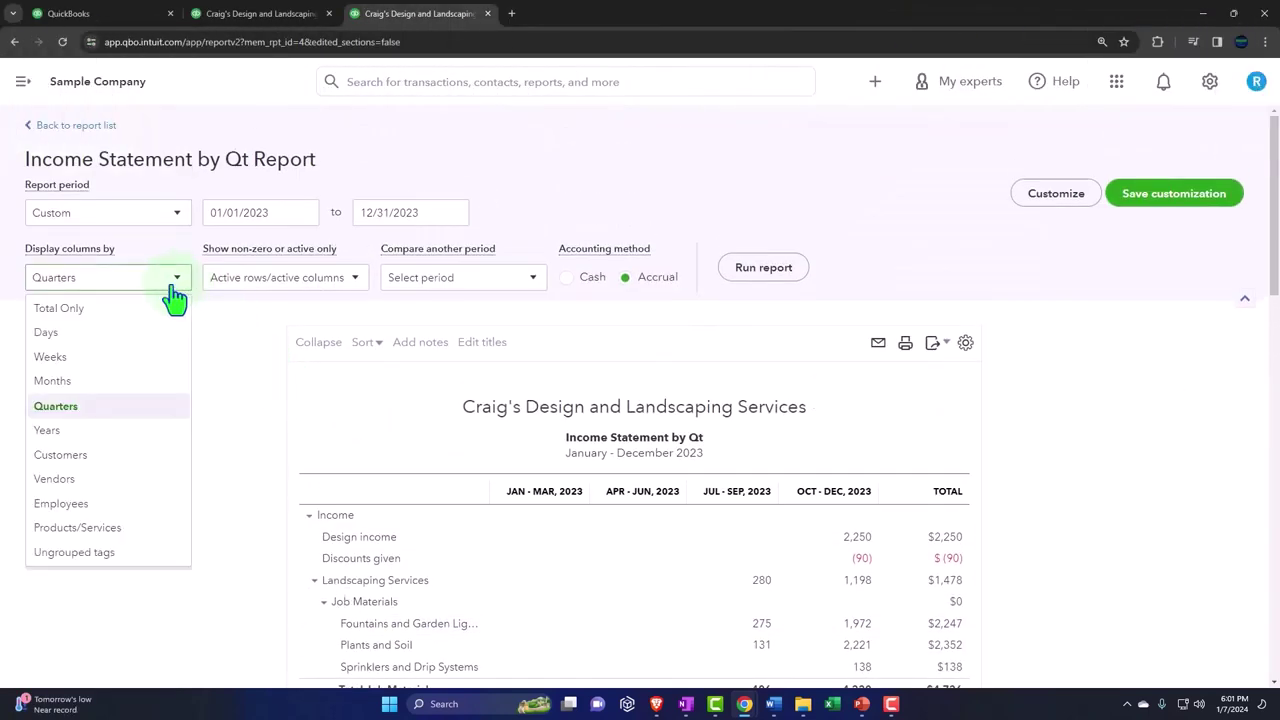
{"action": "left_click", "coordinate": [126, 302]}
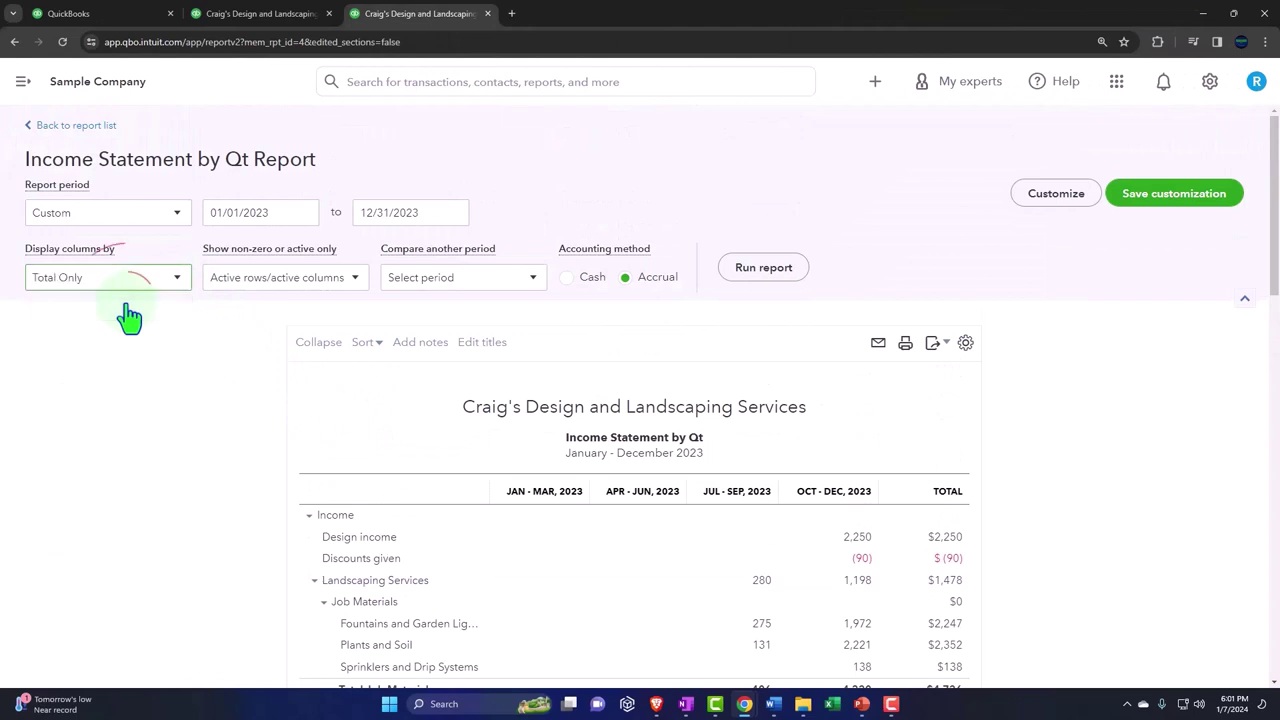
{"action": "left_click", "coordinate": [760, 277]}
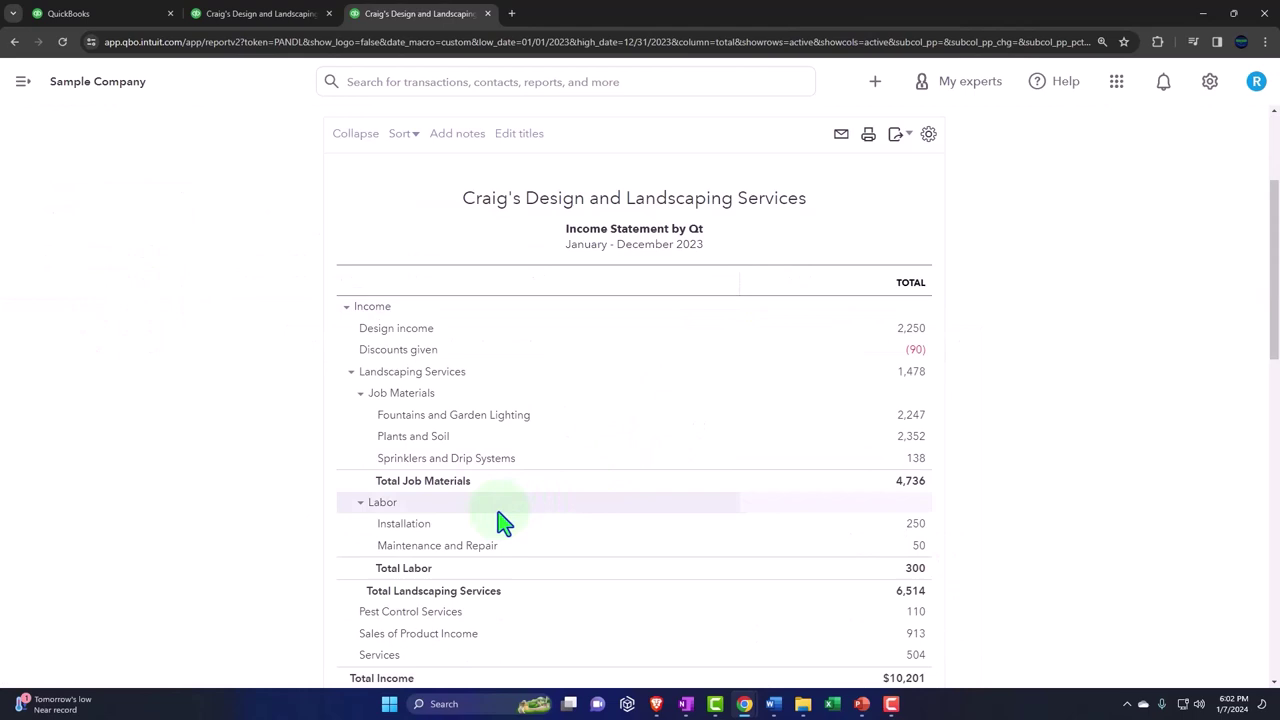
Set the report period to 12/01/2023 through 12/31/2023 and rerun it
{"action": "scroll", "coordinate": [497, 518], "scroll_direction": "up", "scroll_amount": 2}
{"action": "left_click", "coordinate": [240, 212]}
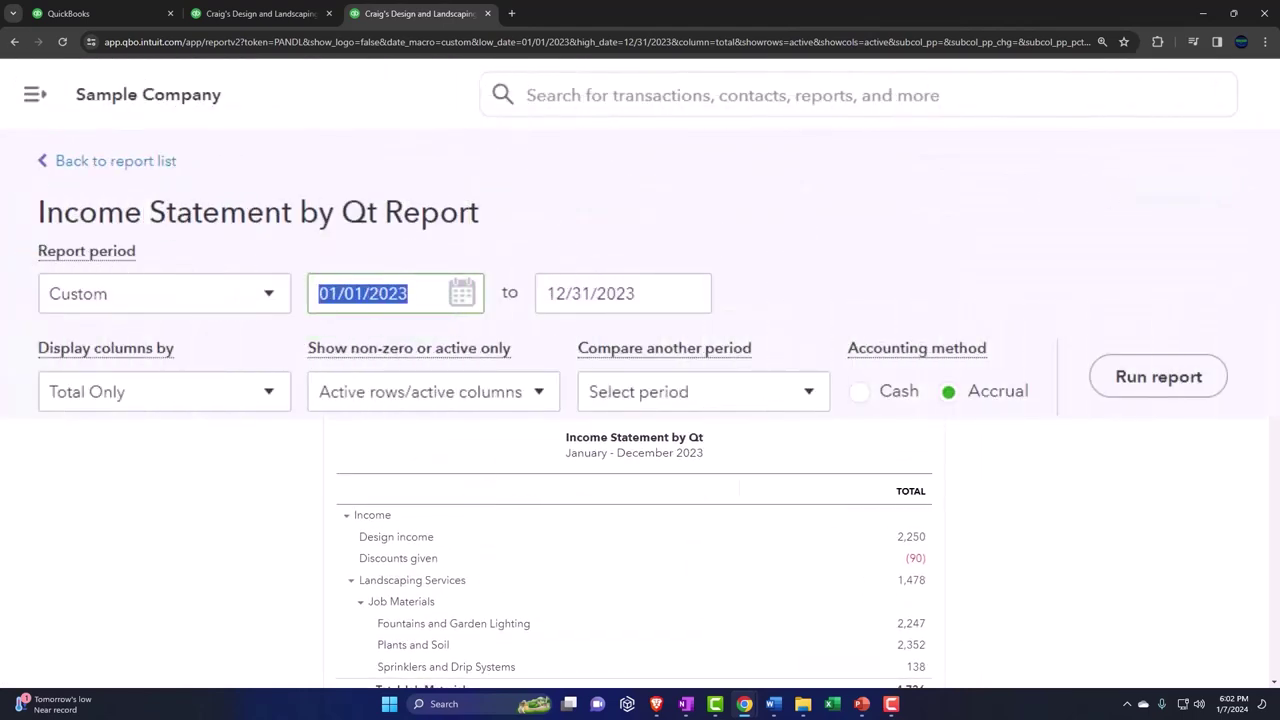
{"action": "type", "text": "110123"}
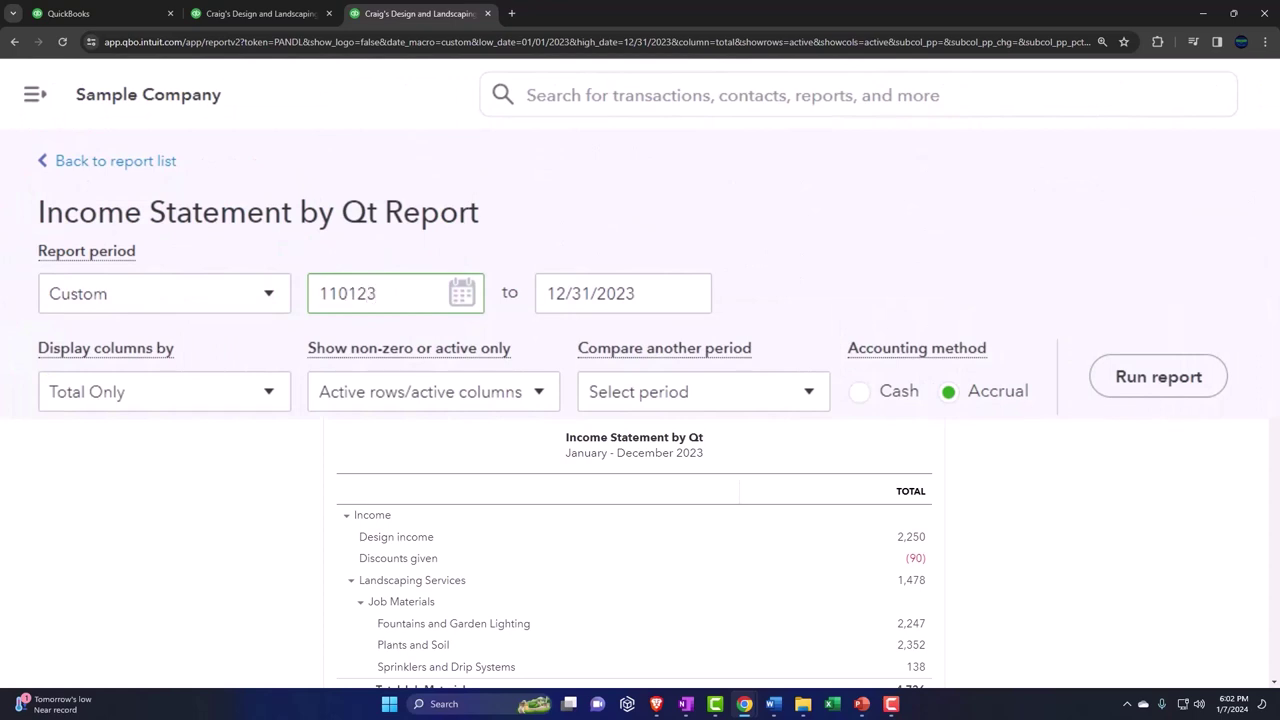
{"action": "key", "text": "Tab"}
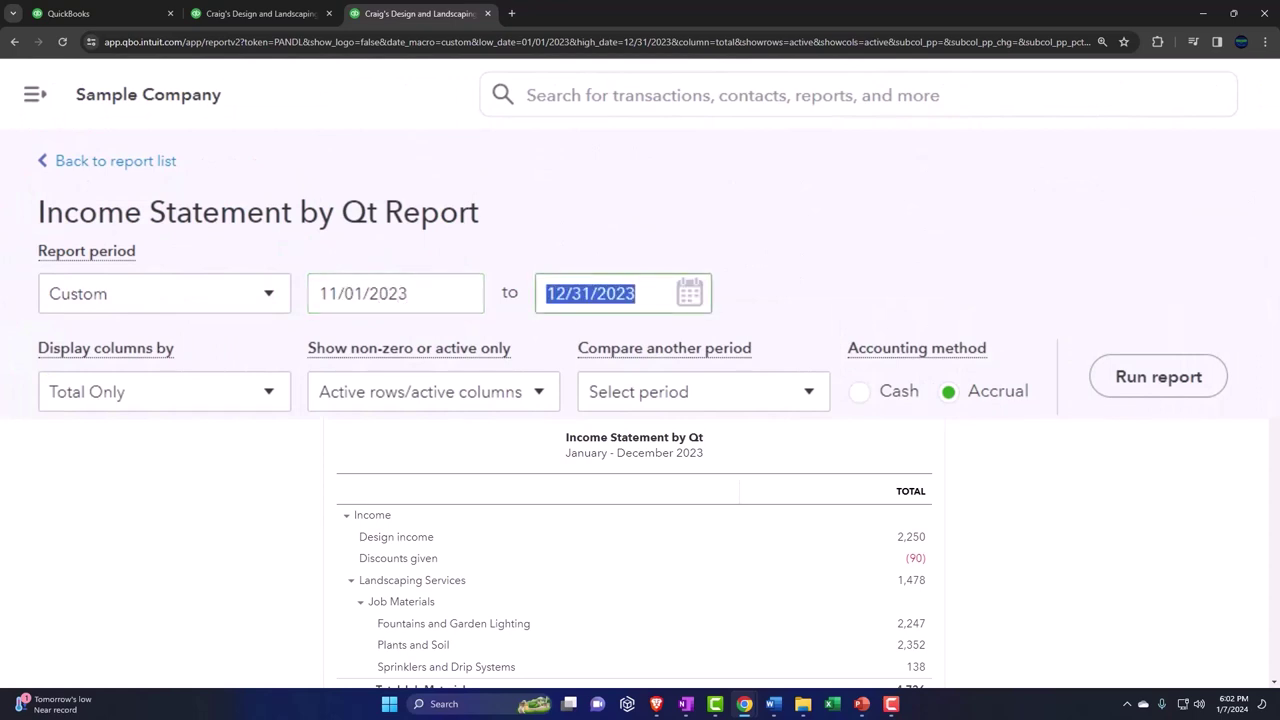
{"action": "left_click", "coordinate": [333, 293]}
{"action": "left_click", "coordinate": [333, 293]}
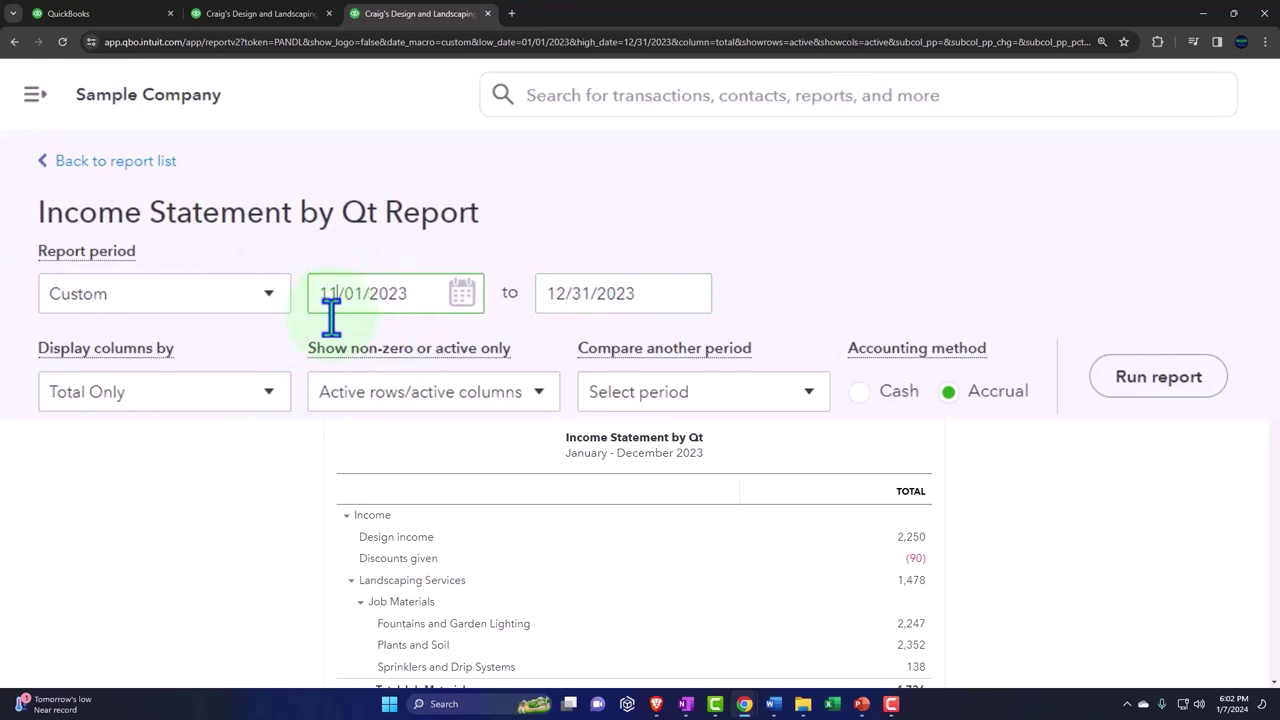
{"action": "key", "text": "Delete"}
{"action": "type", "text": "2"}
{"action": "key", "text": "Tab"}
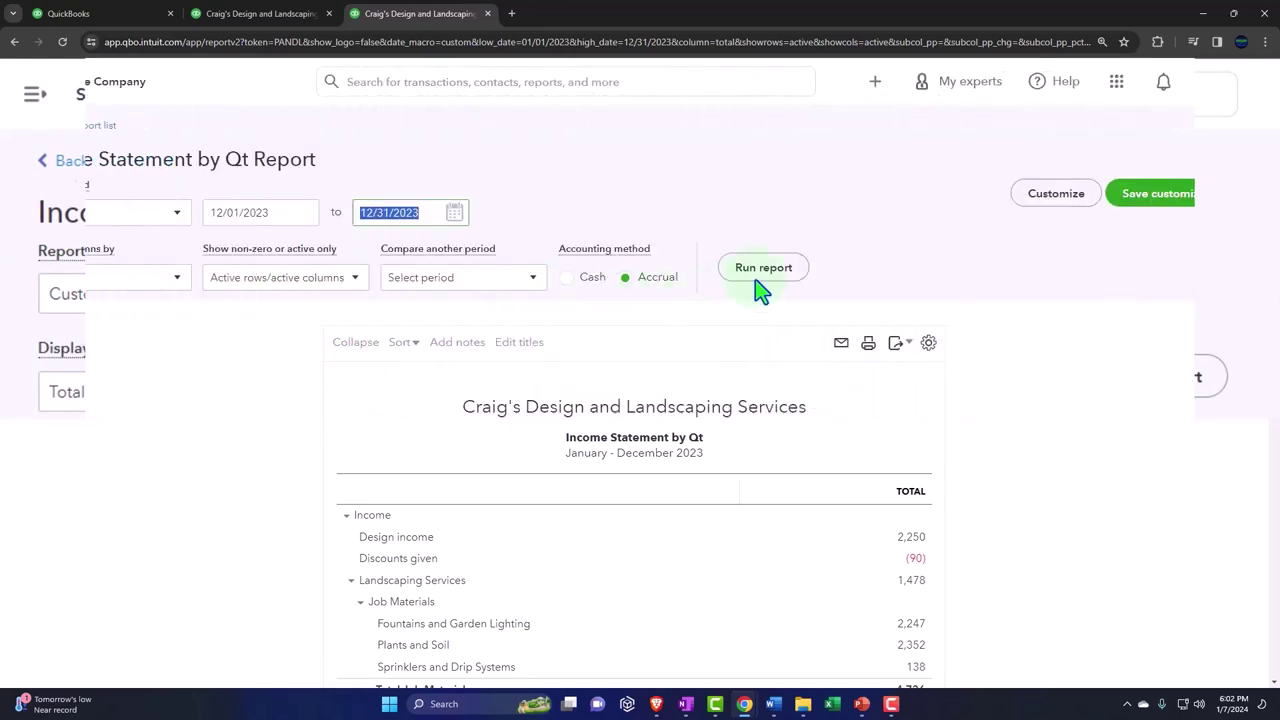
{"action": "left_click", "coordinate": [768, 274]}
{"action": "scroll", "coordinate": [771, 279], "scroll_direction": "down", "scroll_amount": 2}
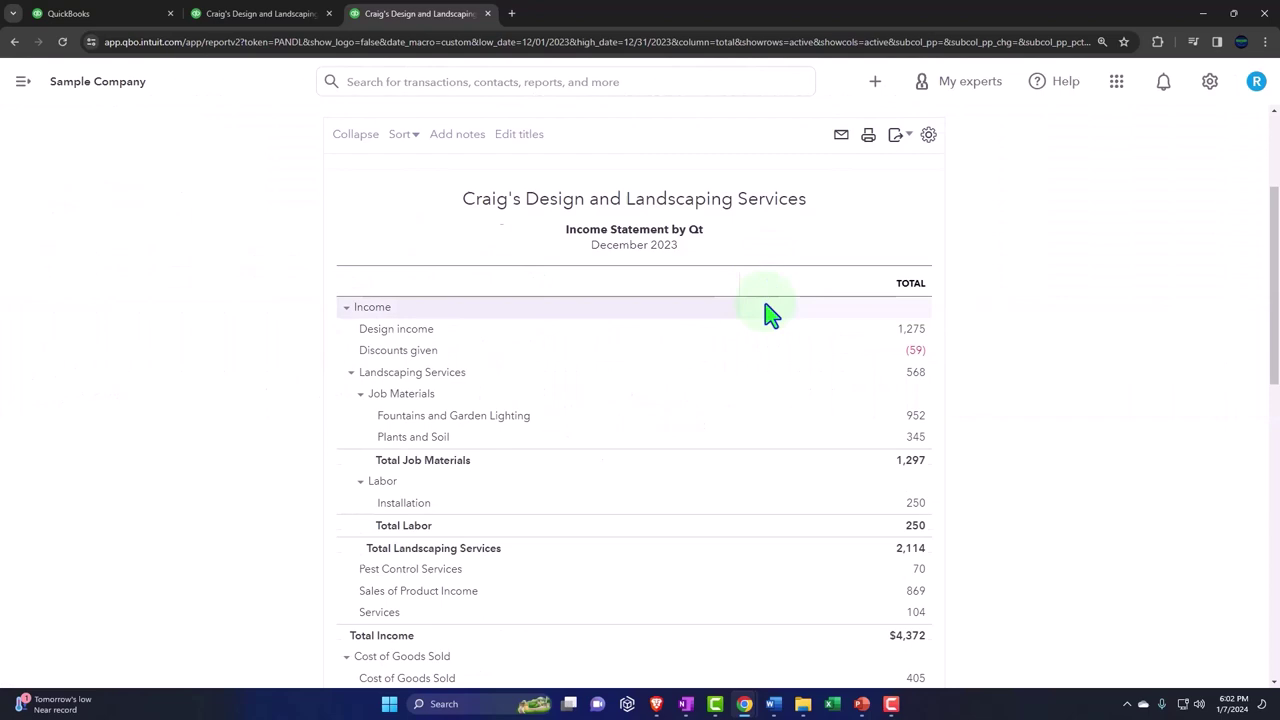
Compare against the previous period (November 2023) with $ change and % change columns, then rerun
{"action": "scroll", "coordinate": [766, 314], "scroll_direction": "up", "scroll_amount": 2}
{"action": "left_click", "coordinate": [529, 205]}
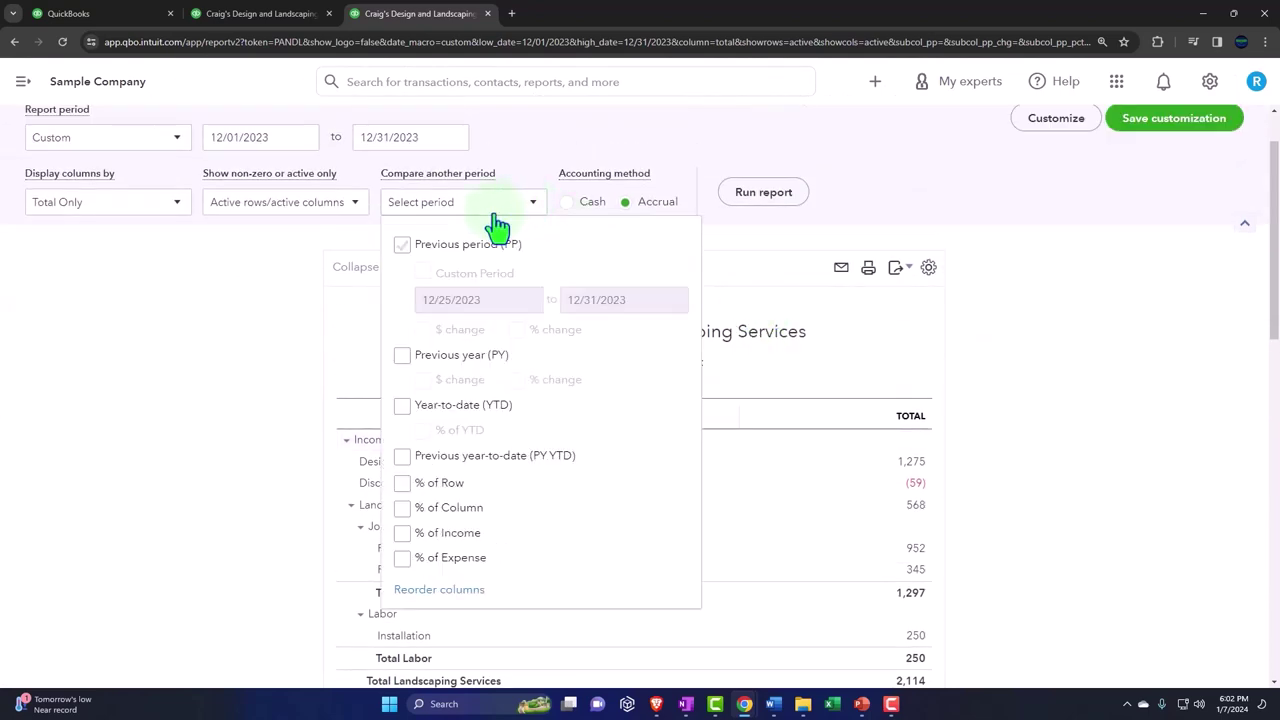
{"action": "left_click", "coordinate": [402, 247]}
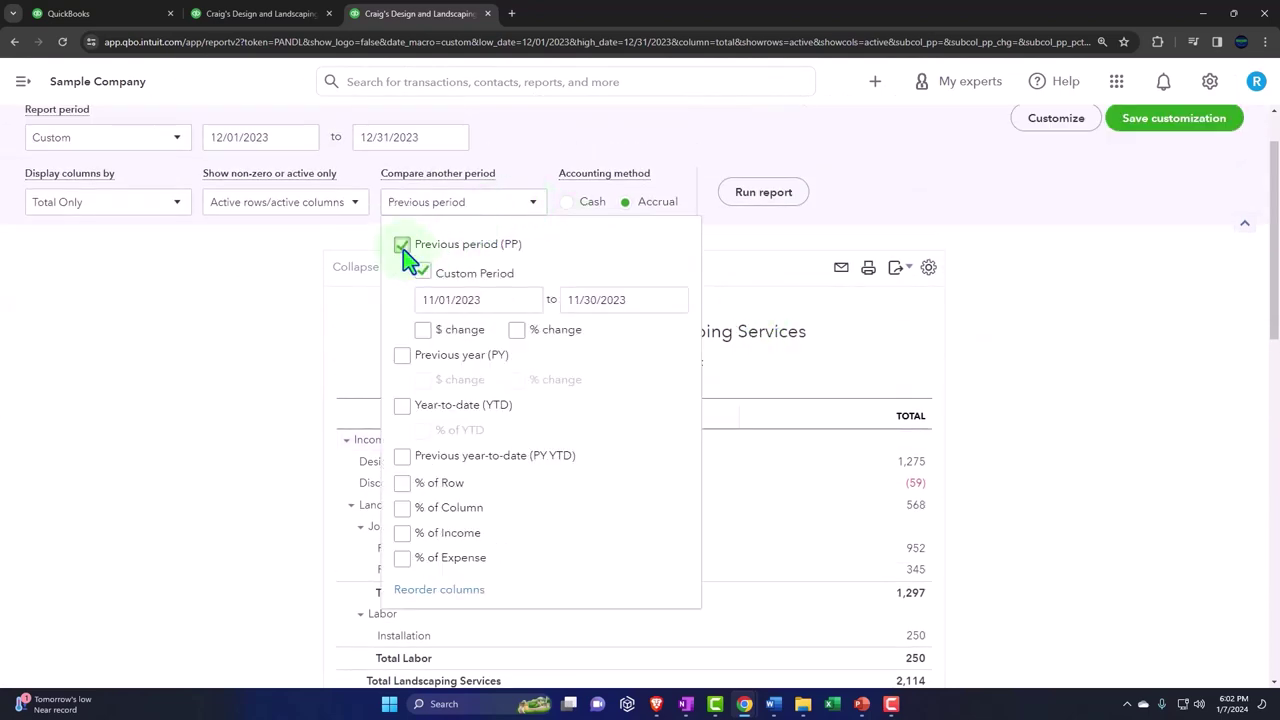
{"action": "left_click", "coordinate": [422, 330]}
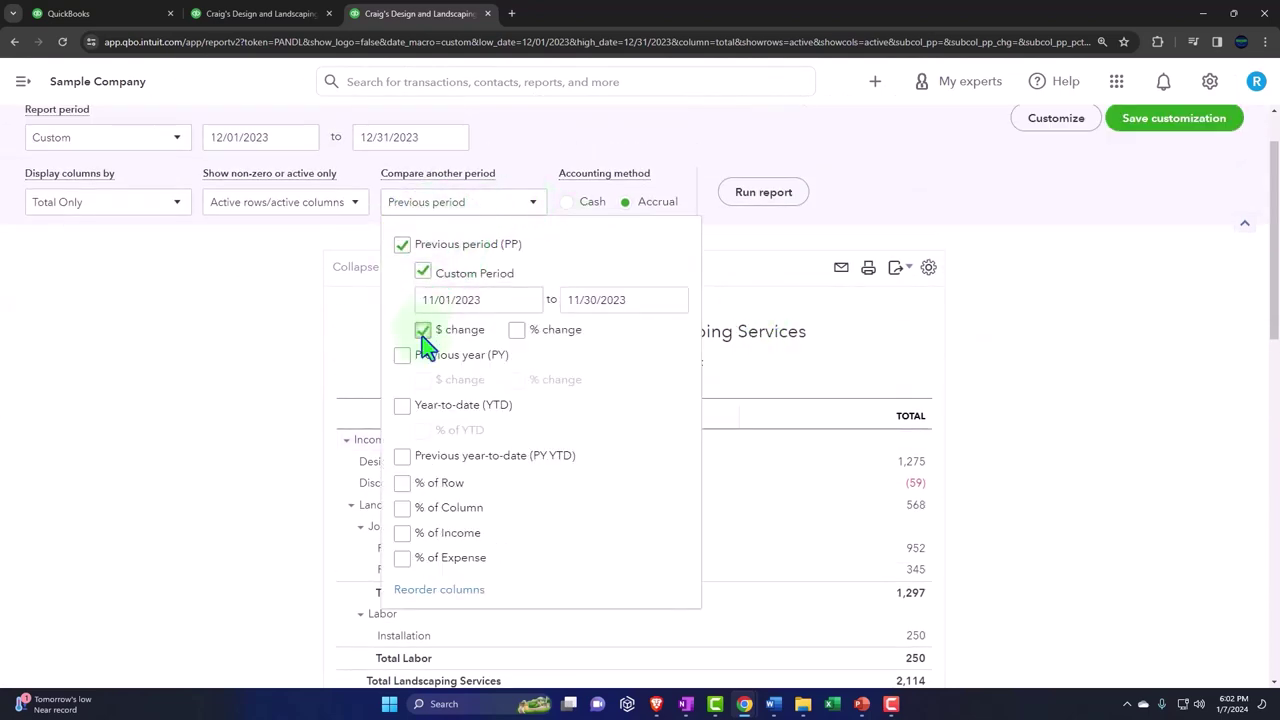
{"action": "left_click", "coordinate": [515, 332]}
{"action": "left_click", "coordinate": [1120, 277]}
{"action": "left_click", "coordinate": [750, 262]}
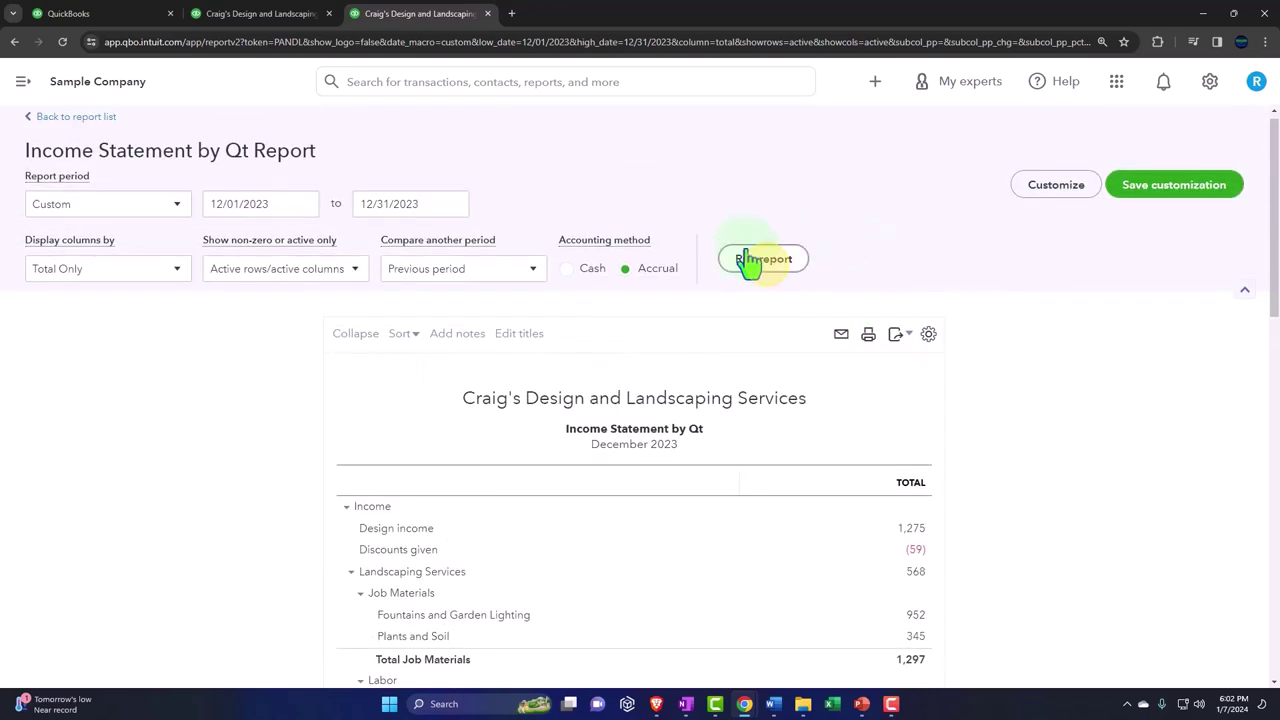
{"action": "scroll", "coordinate": [755, 268], "scroll_direction": "down", "scroll_amount": 2}
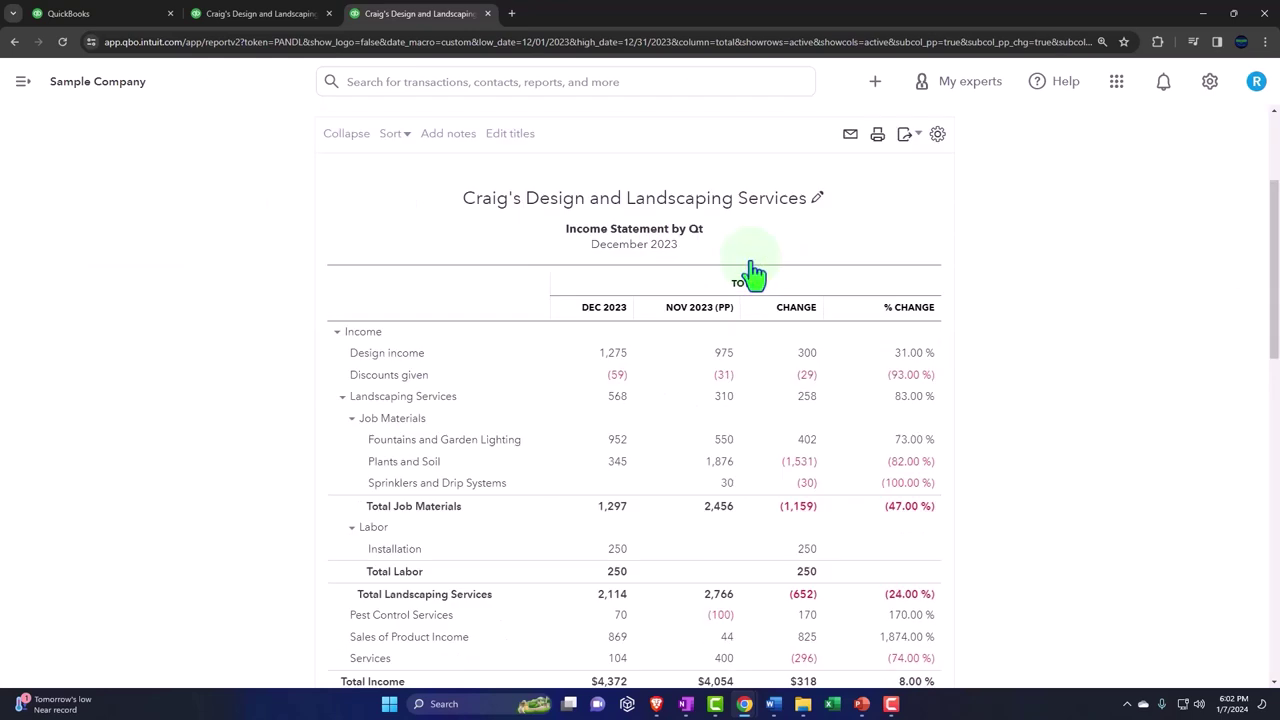
{"action": "scroll", "coordinate": [755, 270], "scroll_direction": "up", "scroll_amount": 2}
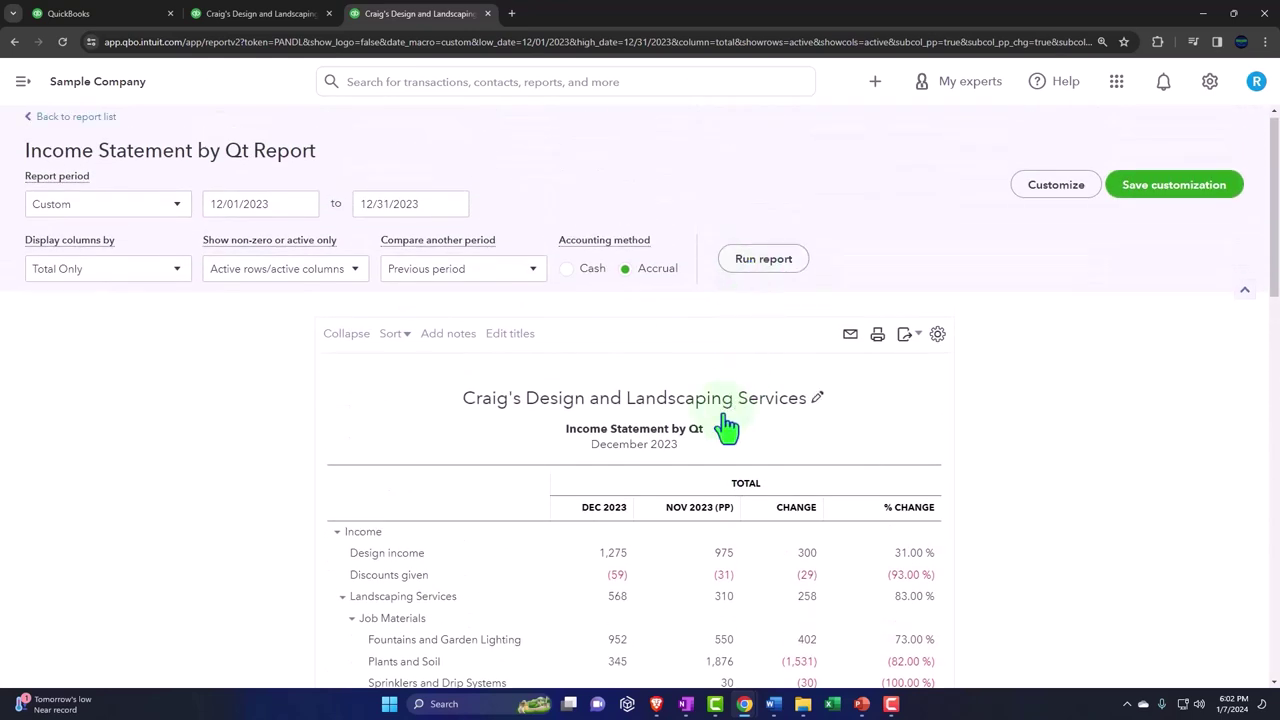
Replace 'by Qt' in the report subtitle with 'Horizontal Analysis'
{"action": "left_click", "coordinate": [700, 428]}
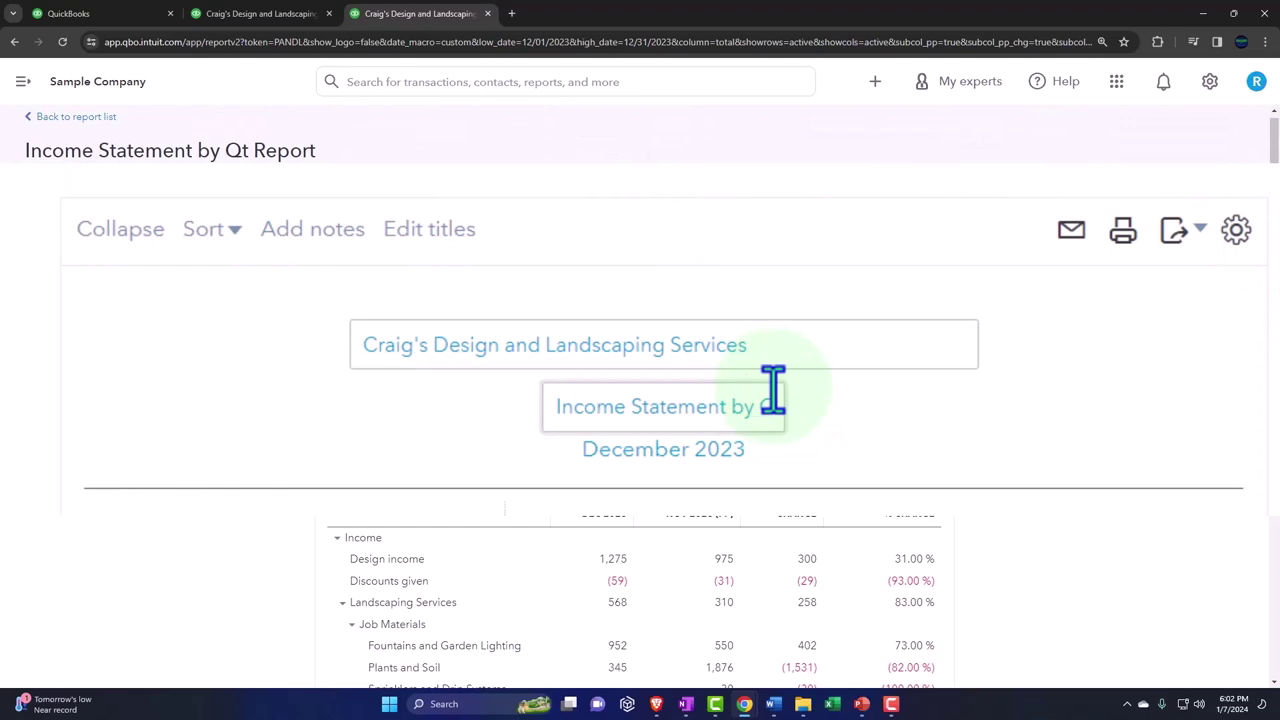
{"action": "left_click", "coordinate": [736, 408]}
{"action": "key", "text": "Right"}
{"action": "key", "text": "Right"}
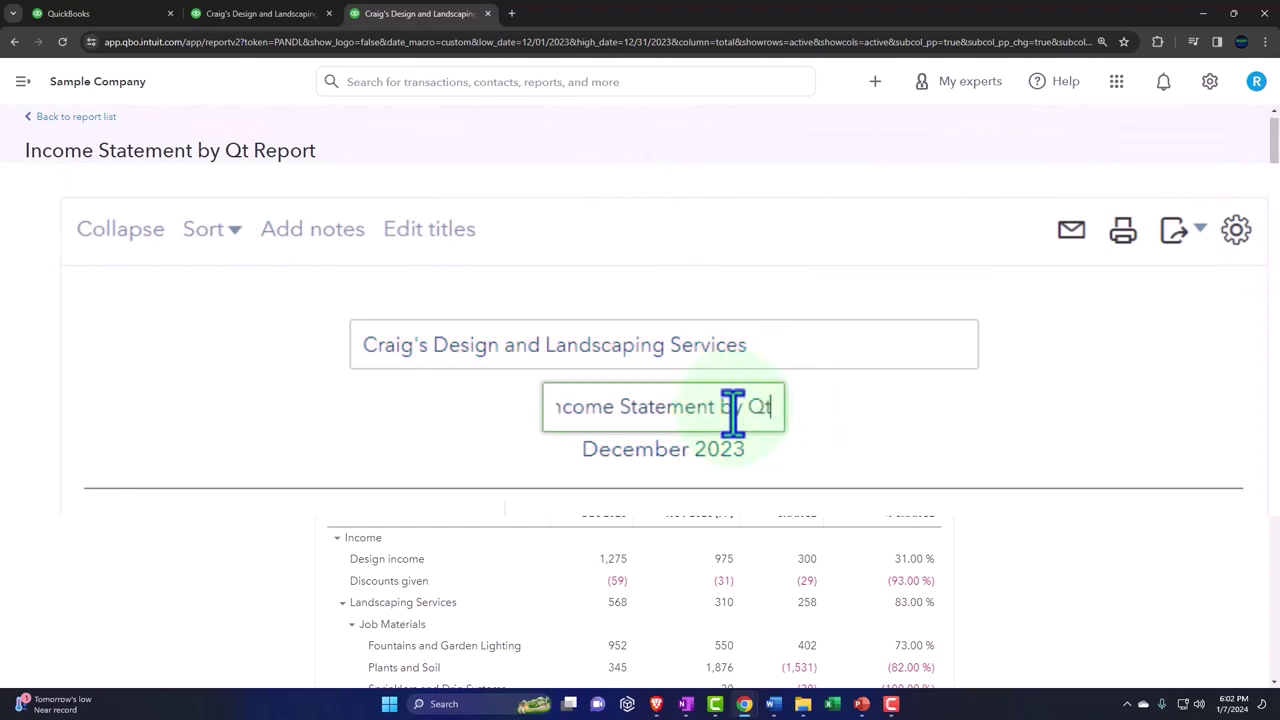
{"action": "key", "text": "BackSpace"}
{"action": "key", "text": "BackSpace"}
{"action": "key", "text": "BackSpace"}
{"action": "key", "text": "BackSpace"}
{"action": "key", "text": "BackSpace"}
{"action": "key", "text": "BackSpace"}
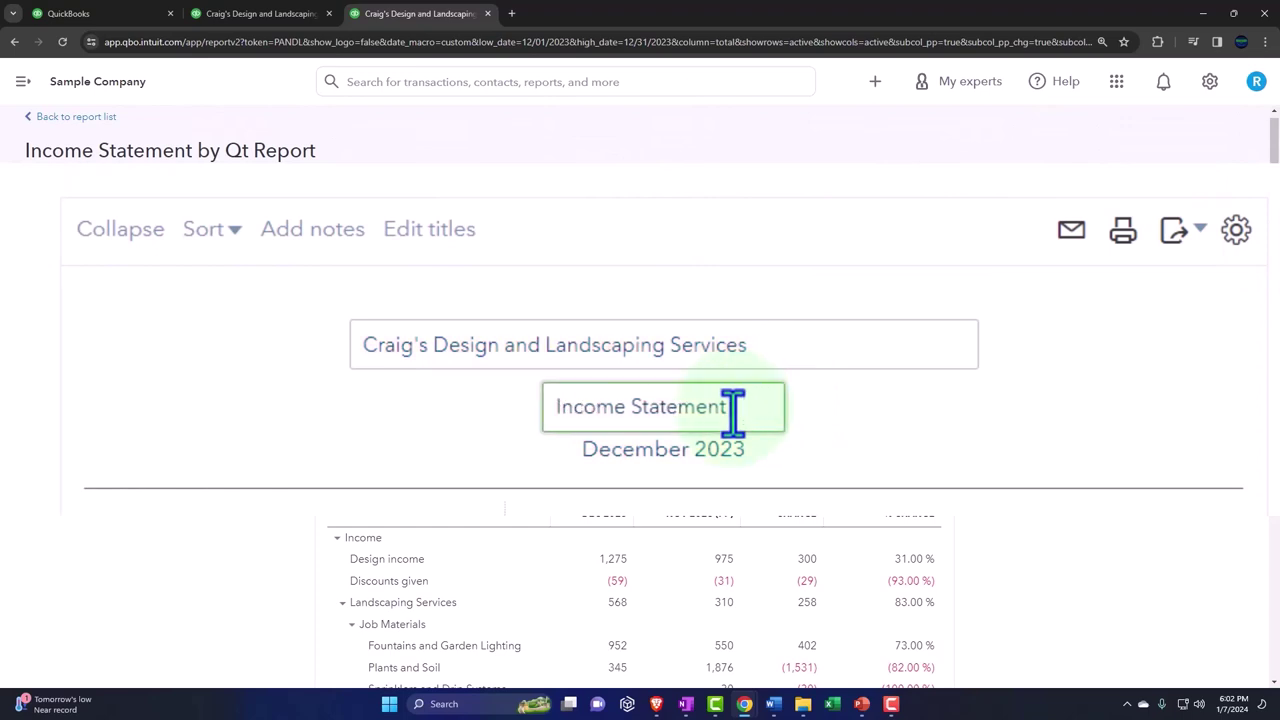
{"action": "type", "text": "Horazontal"}
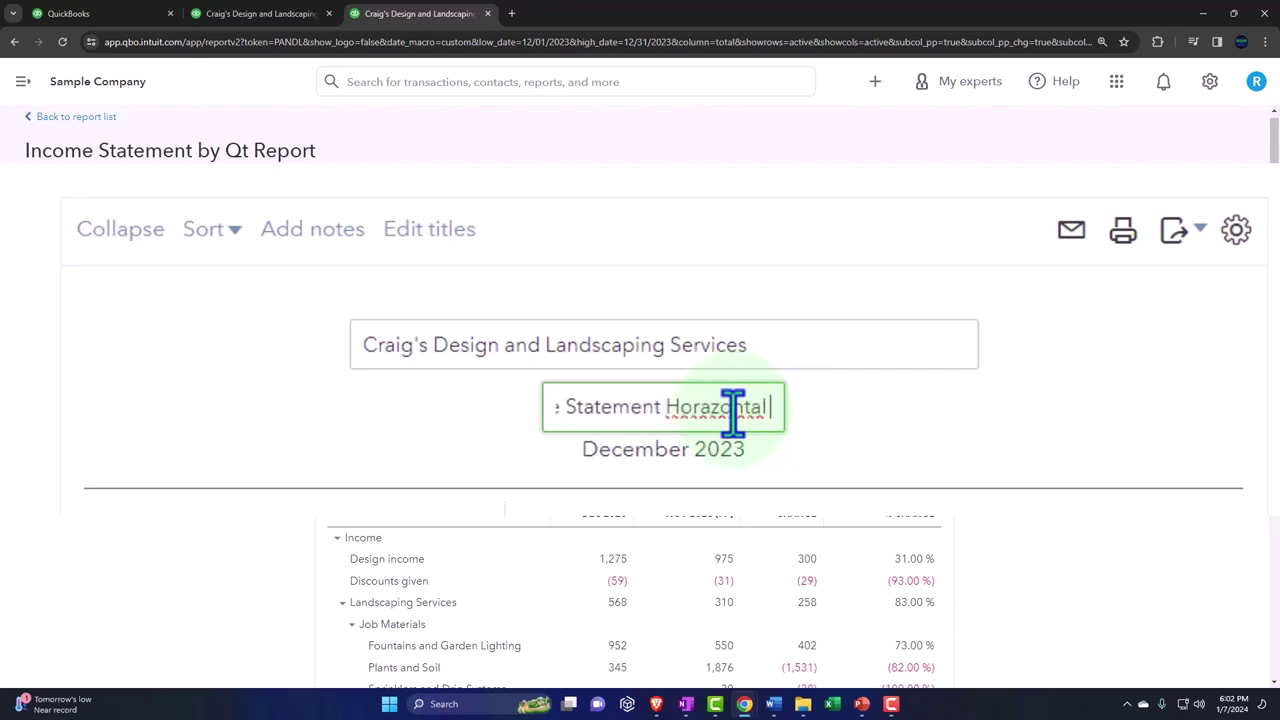
{"action": "type", "text": " Analysiss"}
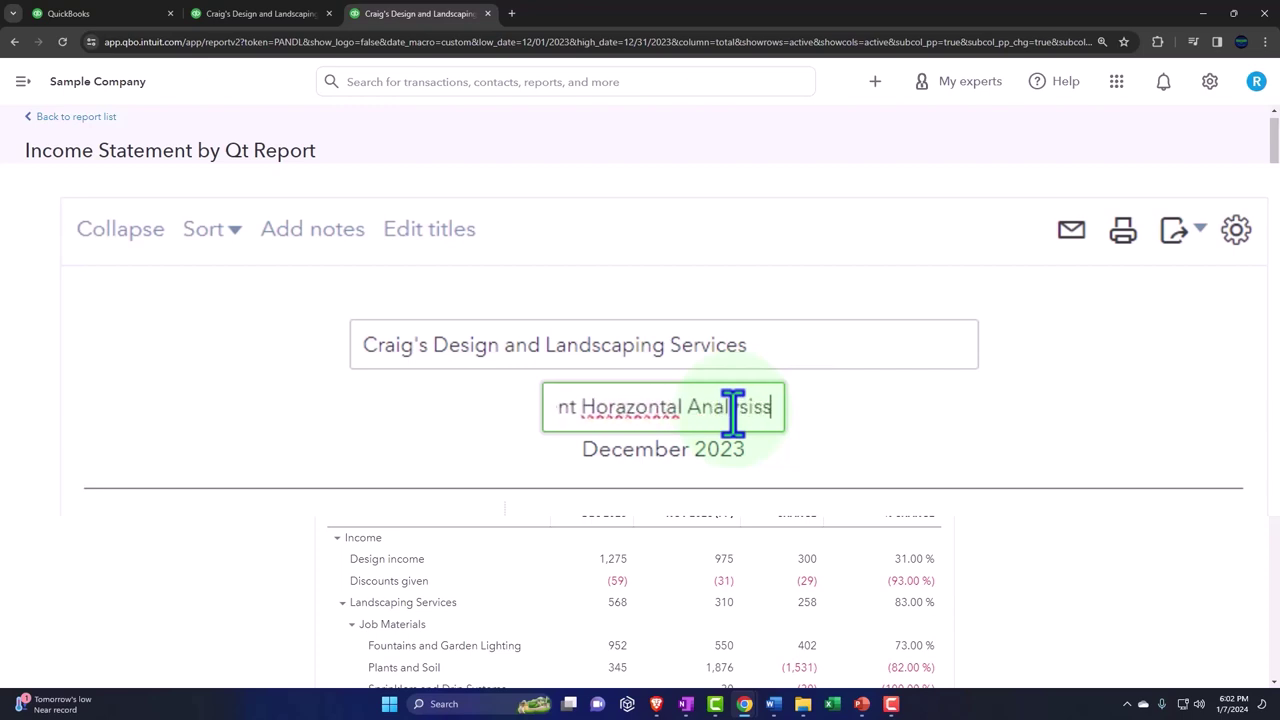
{"action": "key", "text": "BackSpace"}
Correct the misspelled 'Horazontal' to 'Horizontal' and commit the subtitle
{"action": "double_click", "coordinate": [651, 407]}
{"action": "right_click", "coordinate": [651, 407]}
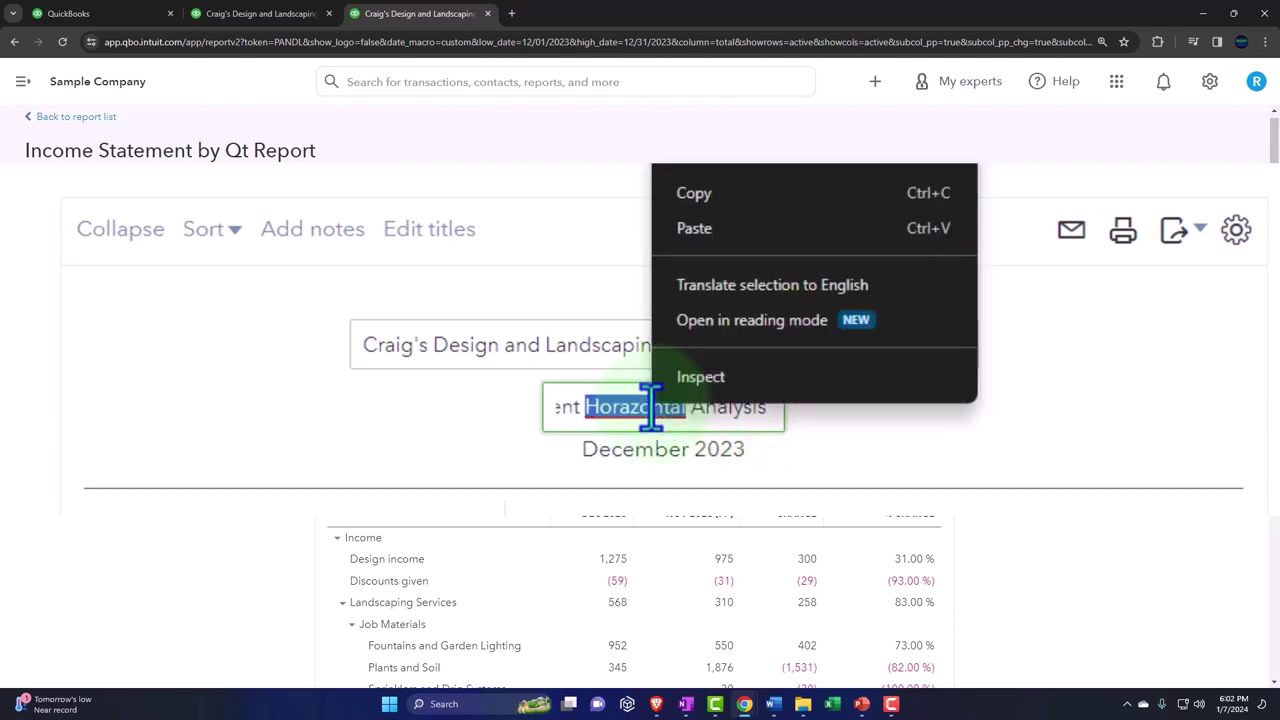
{"action": "left_click", "coordinate": [800, 349]}
{"action": "type", "text": "Horizontal"}
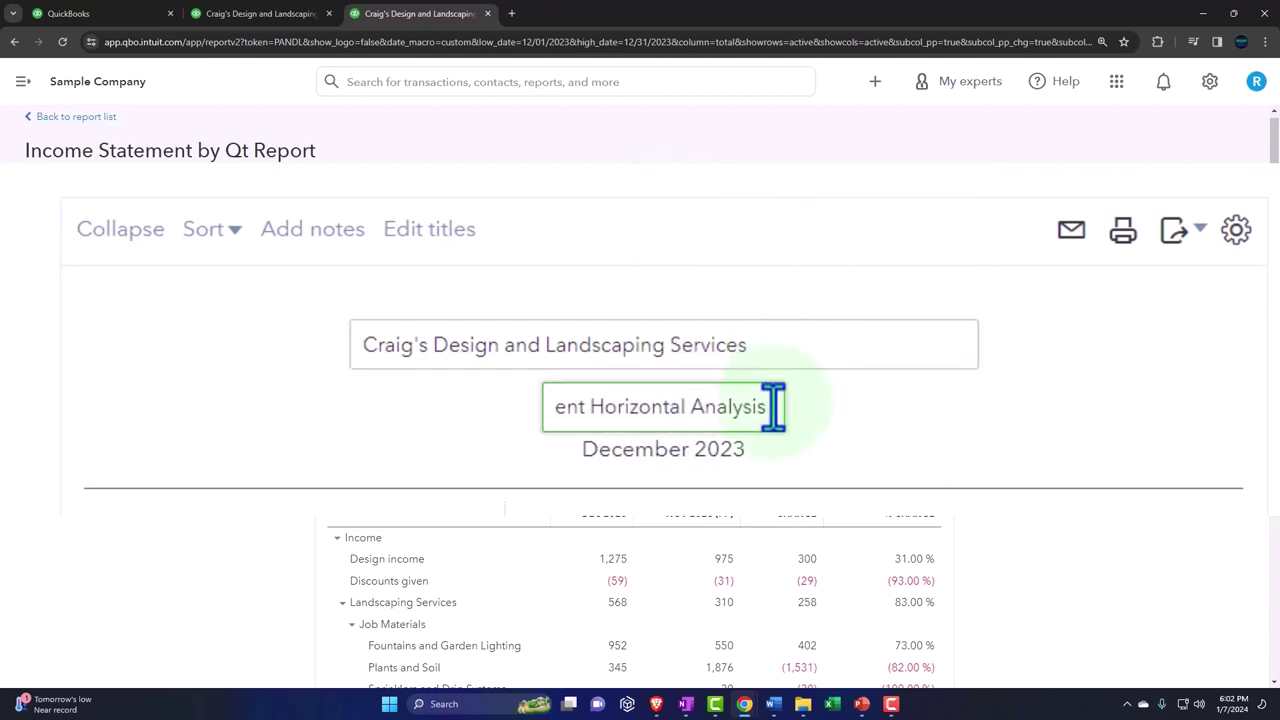
{"action": "left_click_drag", "start_coordinate": [771, 406], "coordinate": [373, 435]}
{"action": "key", "text": "ctrl+c"}
{"action": "left_click", "coordinate": [1046, 404]}
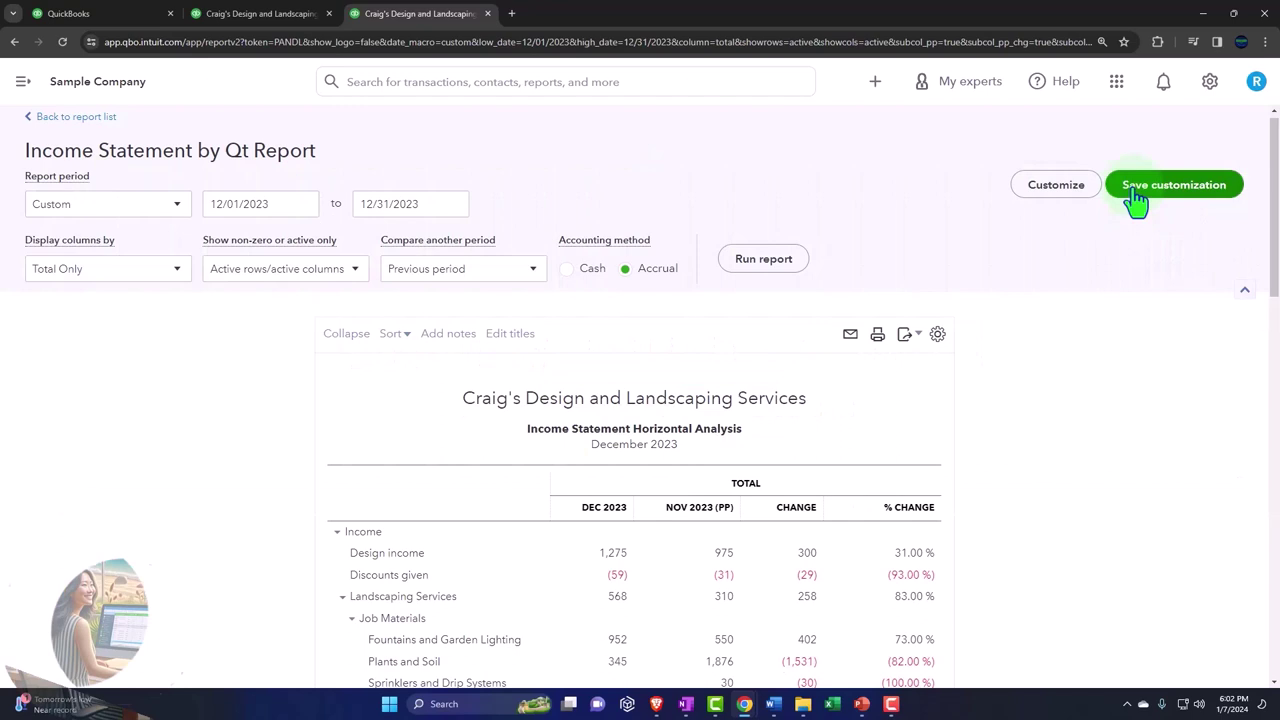
Save the report as '7. Income Statement Horizontal Analysis' in Month End Reports
{"action": "left_click", "coordinate": [1137, 207]}
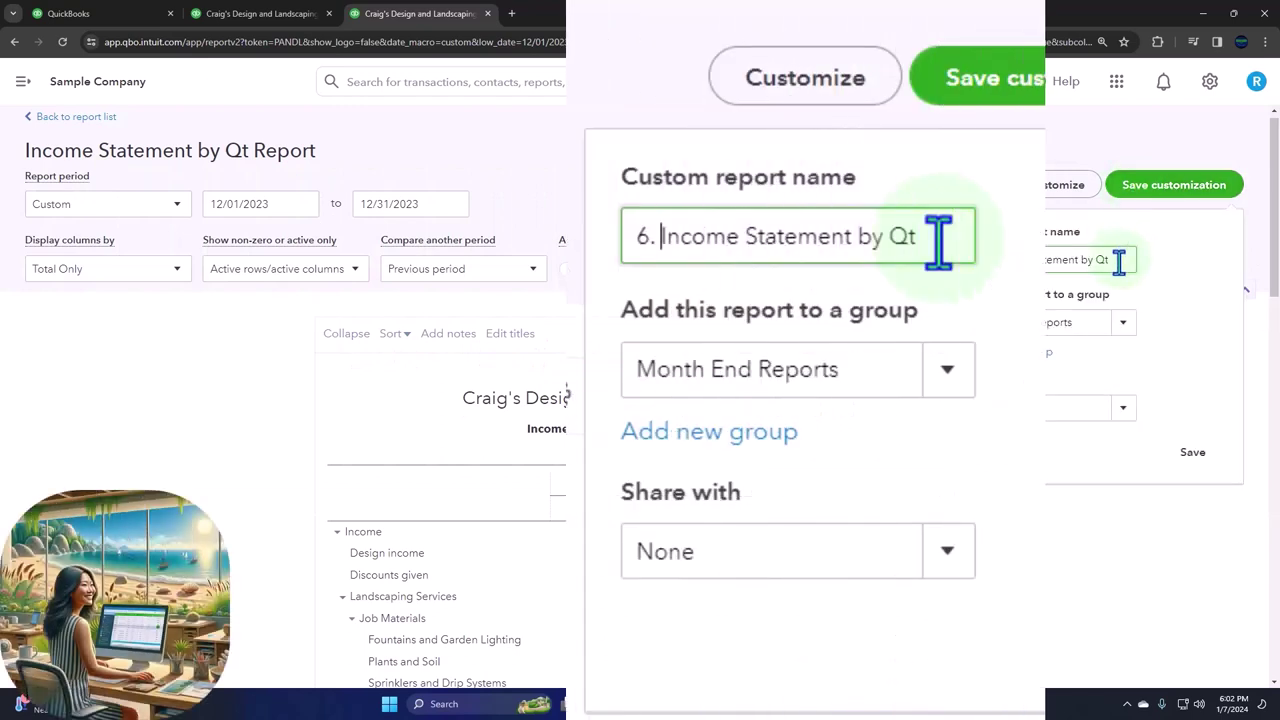
{"action": "left_click_drag", "start_coordinate": [1119, 260], "coordinate": [566, 245]}
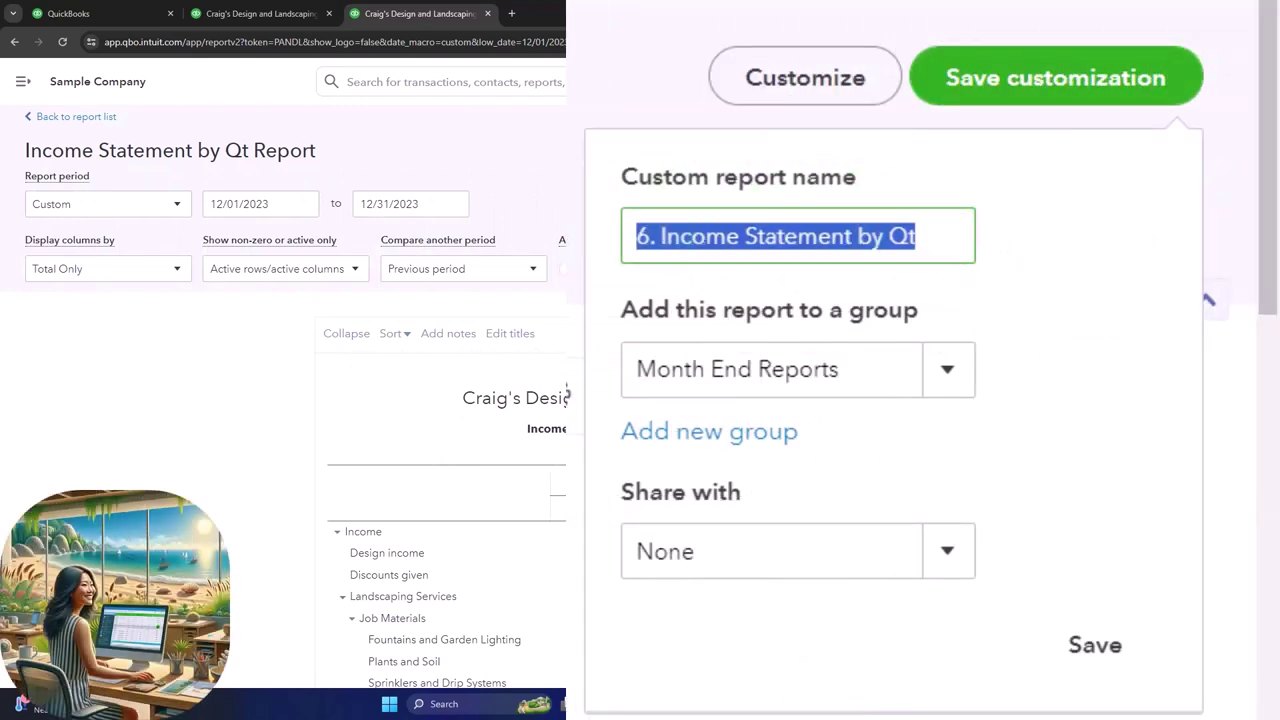
{"action": "key", "text": "ctrl+v"}
{"action": "key", "text": "Left"}
{"action": "key", "text": "Left"}
{"action": "key", "text": "Left"}
{"action": "key", "text": "Left"}
{"action": "key", "text": "Left"}
{"action": "key", "text": "Left"}
{"action": "key", "text": "Left"}
{"action": "key", "text": "Left"}
{"action": "key", "text": "Left"}
{"action": "key", "text": "Left"}
{"action": "key", "text": "Left"}
{"action": "key", "text": "Left"}
{"action": "key", "text": "Left"}
{"action": "key", "text": "Left"}
{"action": "key", "text": "Left"}
{"action": "key", "text": "Left"}
{"action": "key", "text": "Left"}
{"action": "key", "text": "Left"}
{"action": "key", "text": "Left"}
{"action": "key", "text": "Left"}
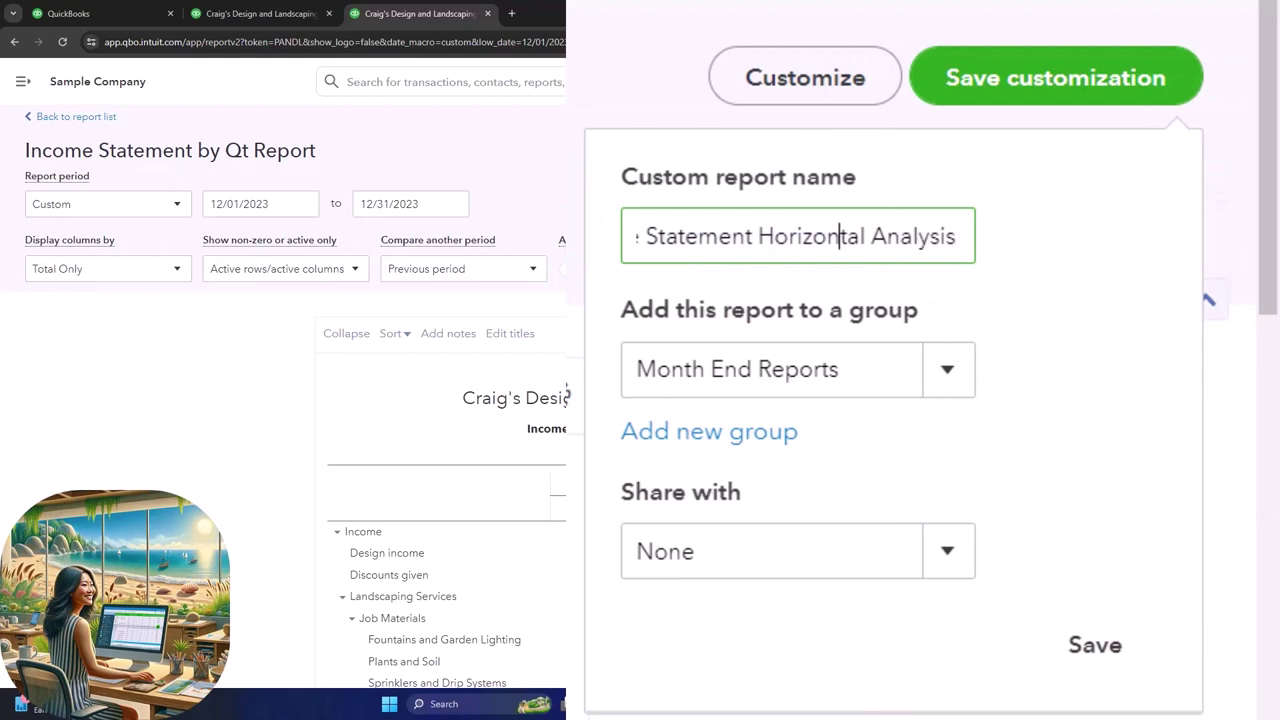
{"action": "type", "text": "7. Income"}
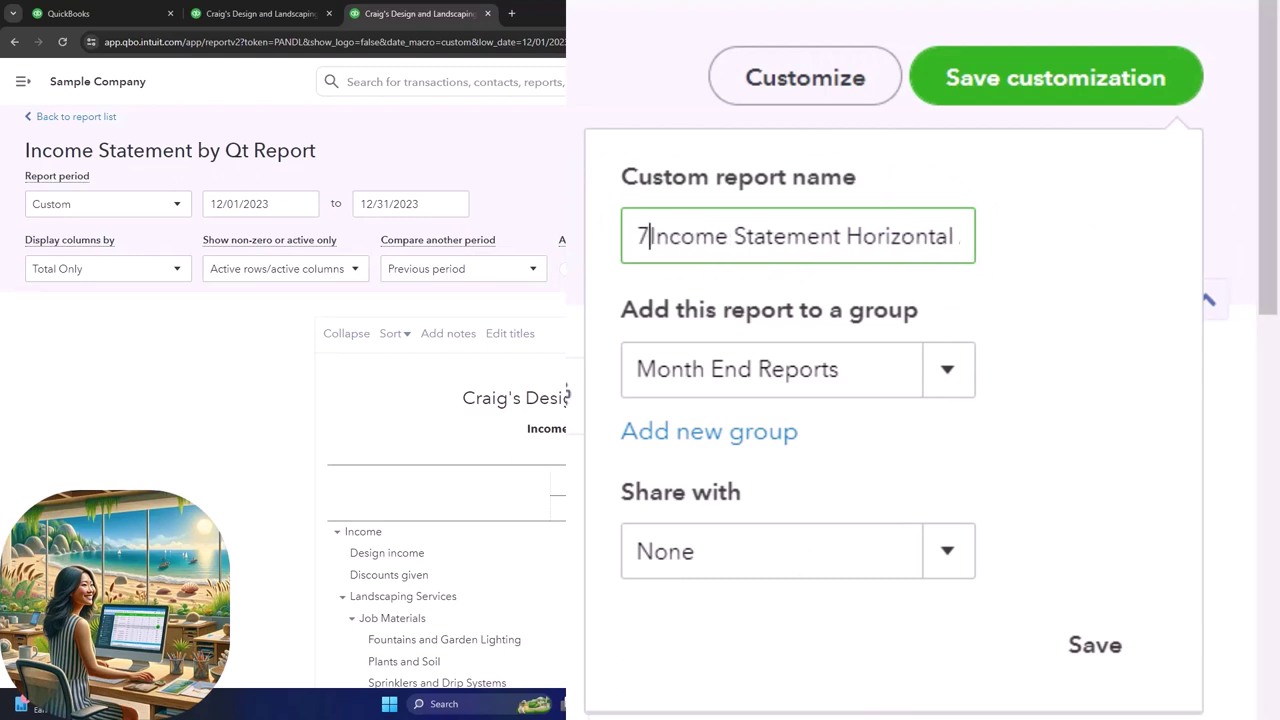
{"action": "left_click", "coordinate": [1194, 456]}
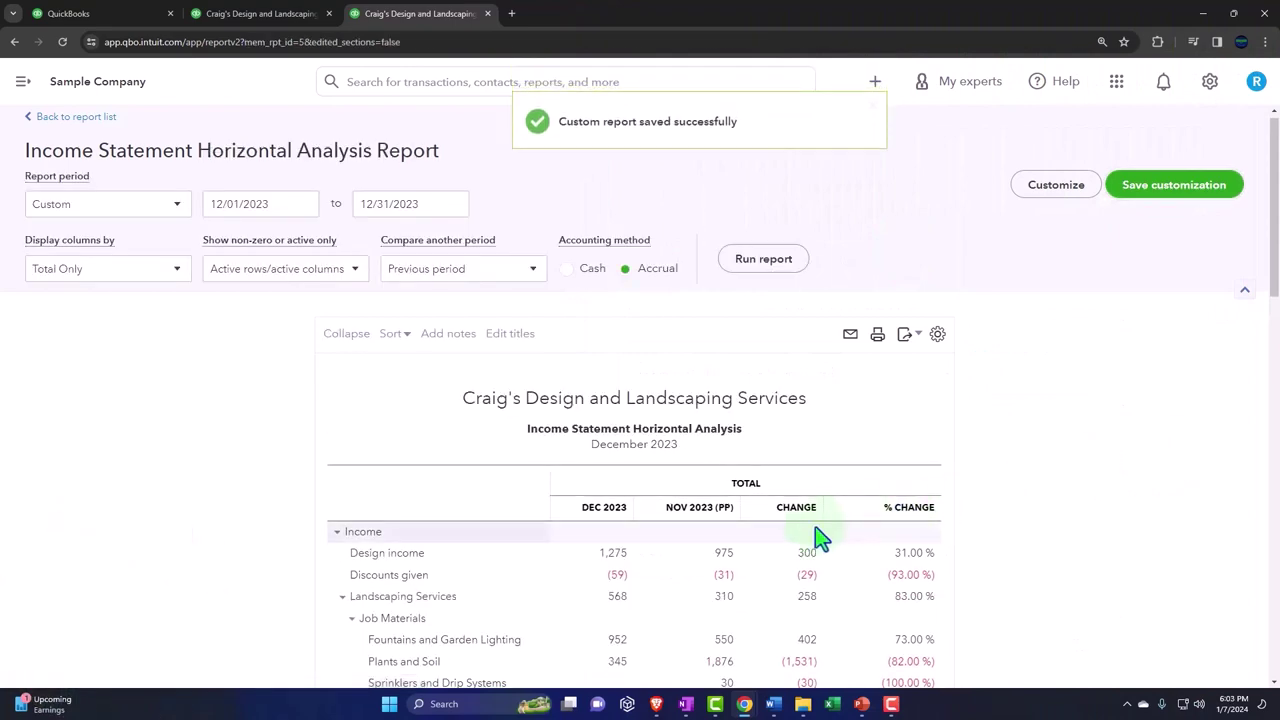
Remove the previous-period comparison along with its $ and % change columns
{"action": "scroll", "coordinate": [650, 385], "scroll_direction": "down", "scroll_amount": 2}
{"action": "scroll", "coordinate": [516, 330], "scroll_direction": "up", "scroll_amount": 2}
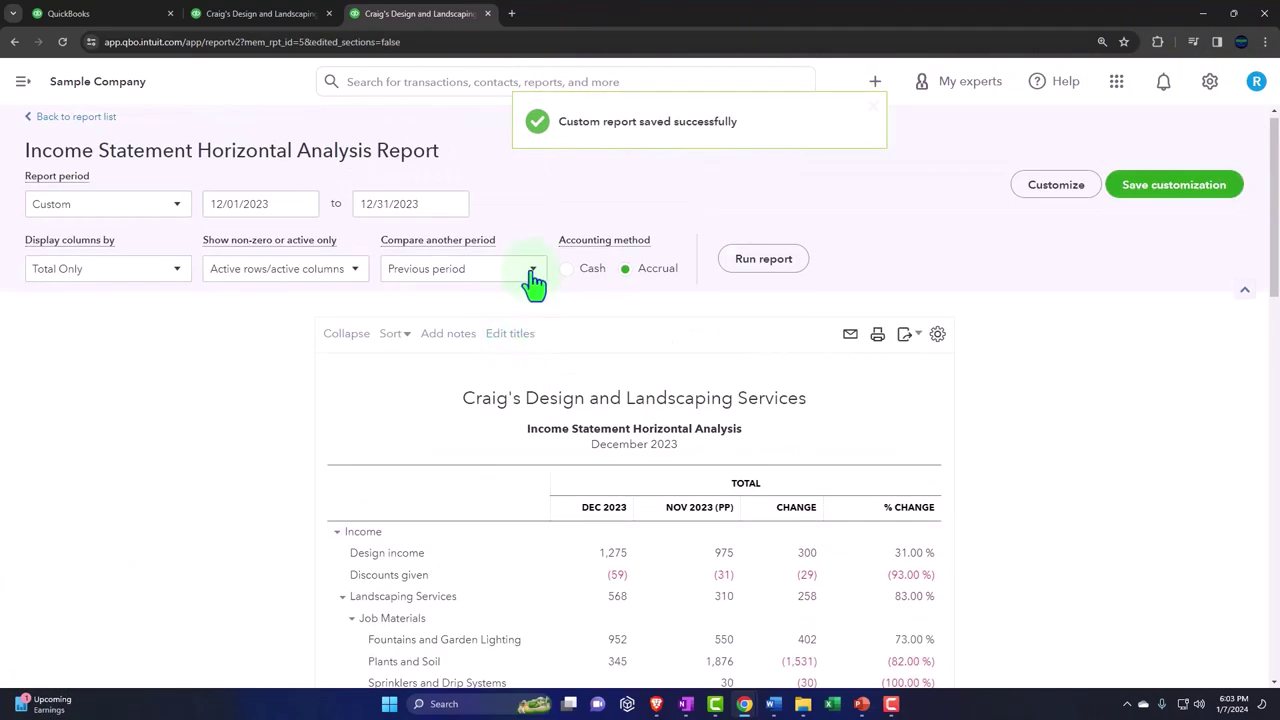
{"action": "left_click", "coordinate": [531, 272]}
{"action": "left_click", "coordinate": [423, 340]}
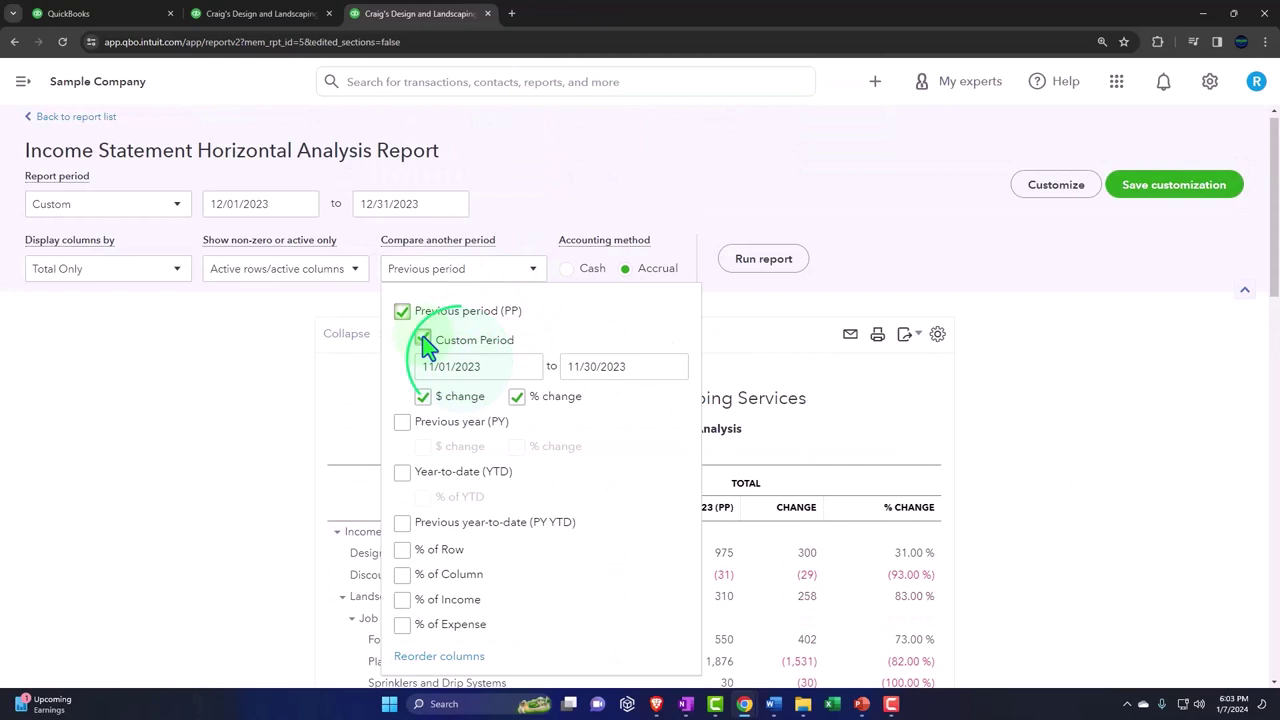
{"action": "left_click", "coordinate": [423, 340]}
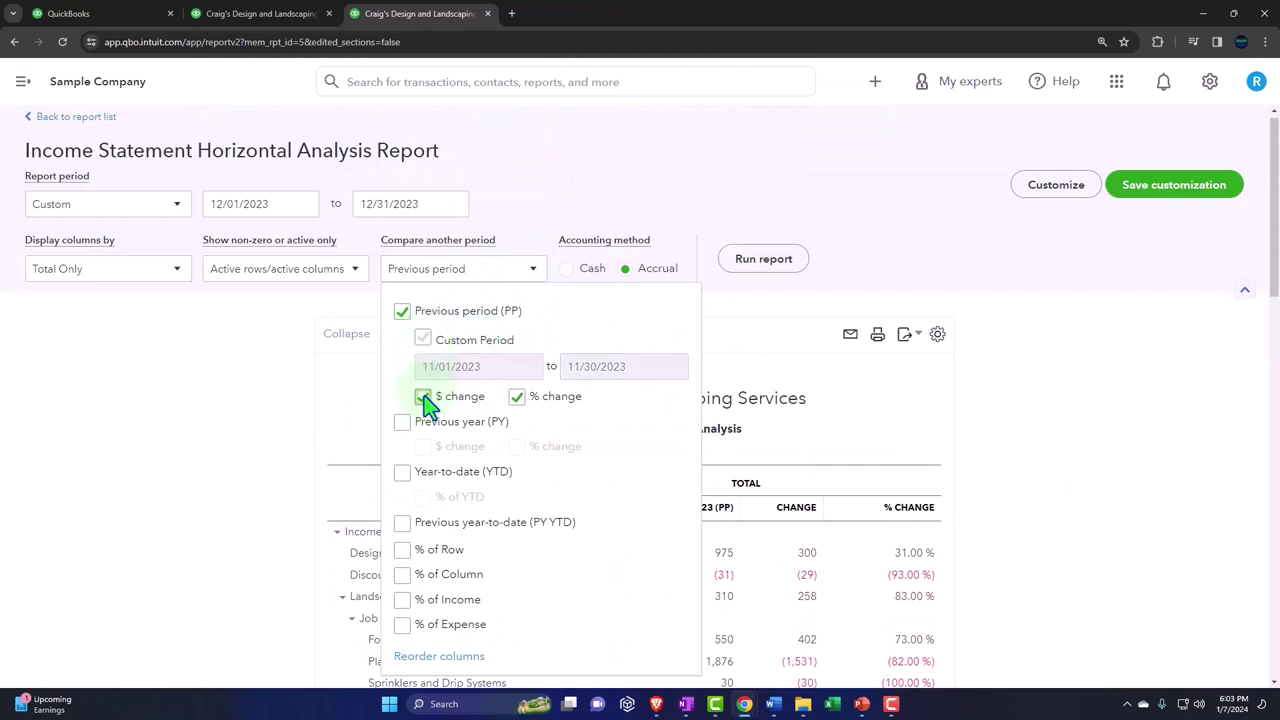
{"action": "left_click", "coordinate": [423, 396]}
{"action": "left_click", "coordinate": [402, 312]}
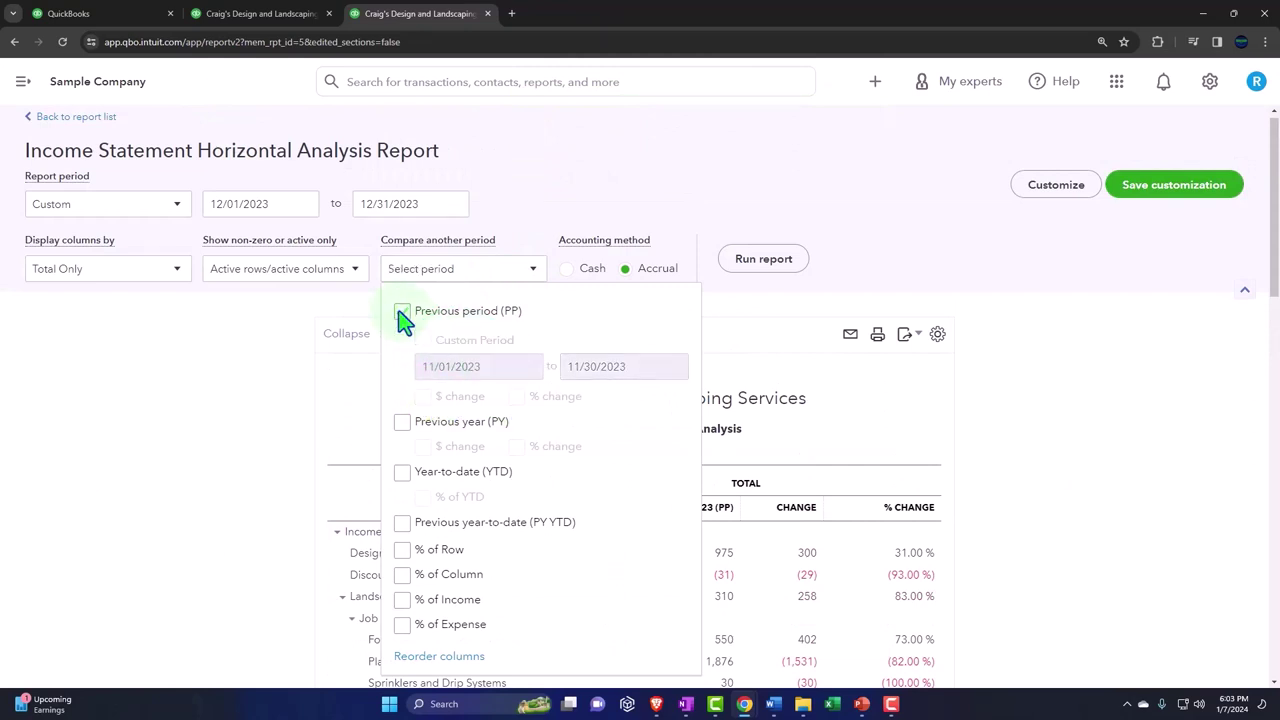
Compare against the previous year (December 2022) with $ and % change, keeping Total Only columns
{"action": "left_click", "coordinate": [405, 422]}
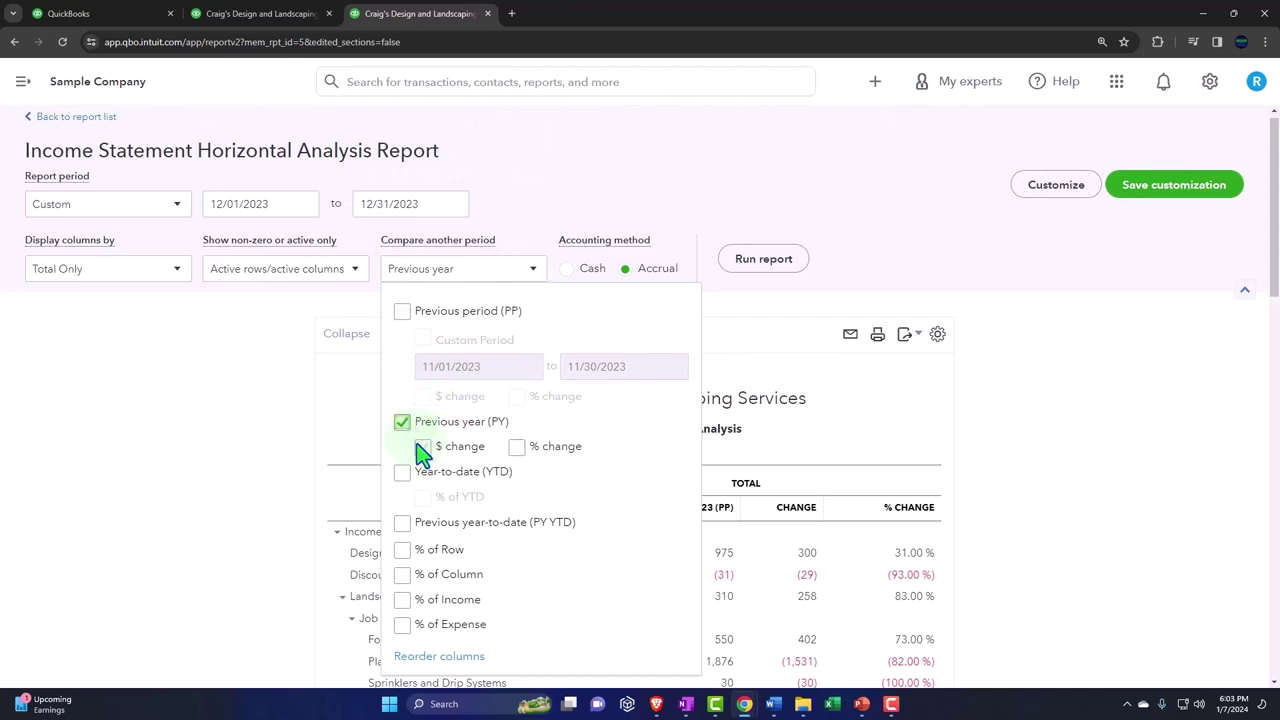
{"action": "left_click", "coordinate": [423, 447]}
{"action": "left_click", "coordinate": [516, 446]}
{"action": "left_click", "coordinate": [1020, 457]}
{"action": "scroll", "coordinate": [1030, 457], "scroll_direction": "down", "scroll_amount": 2}
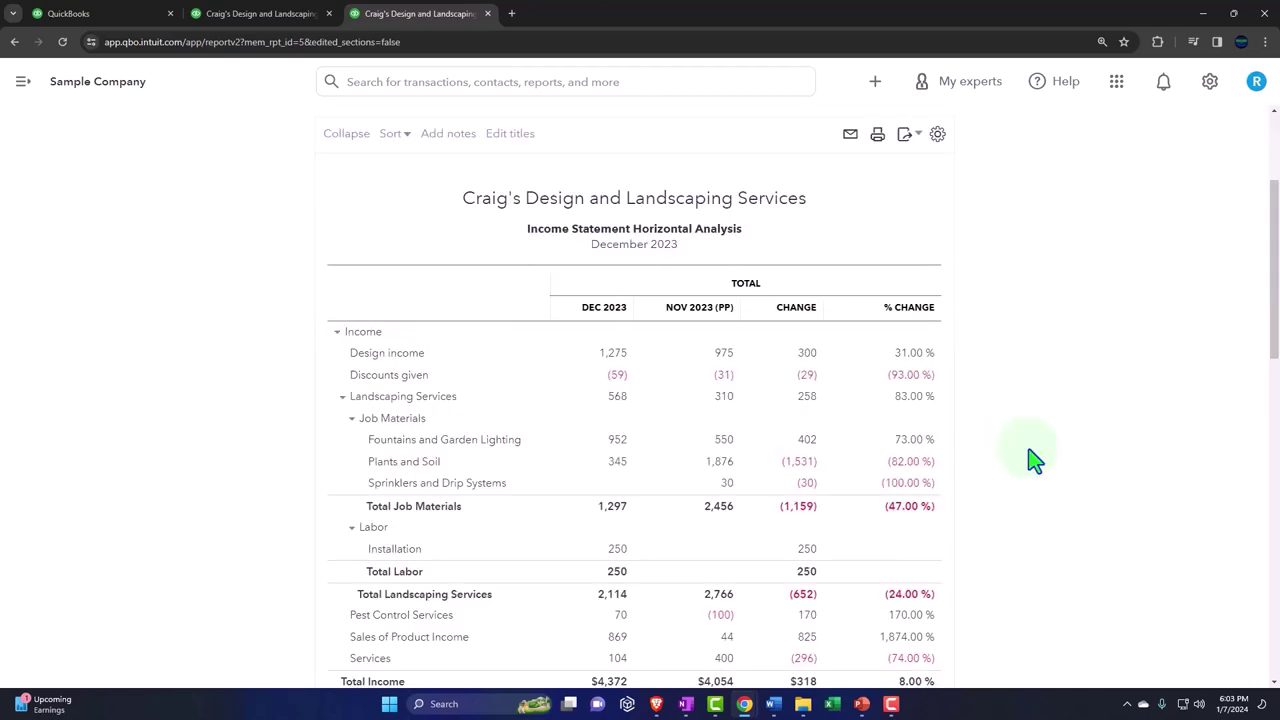
{"action": "scroll", "coordinate": [876, 322], "scroll_direction": "up", "scroll_amount": 2}
{"action": "left_click", "coordinate": [764, 195]}
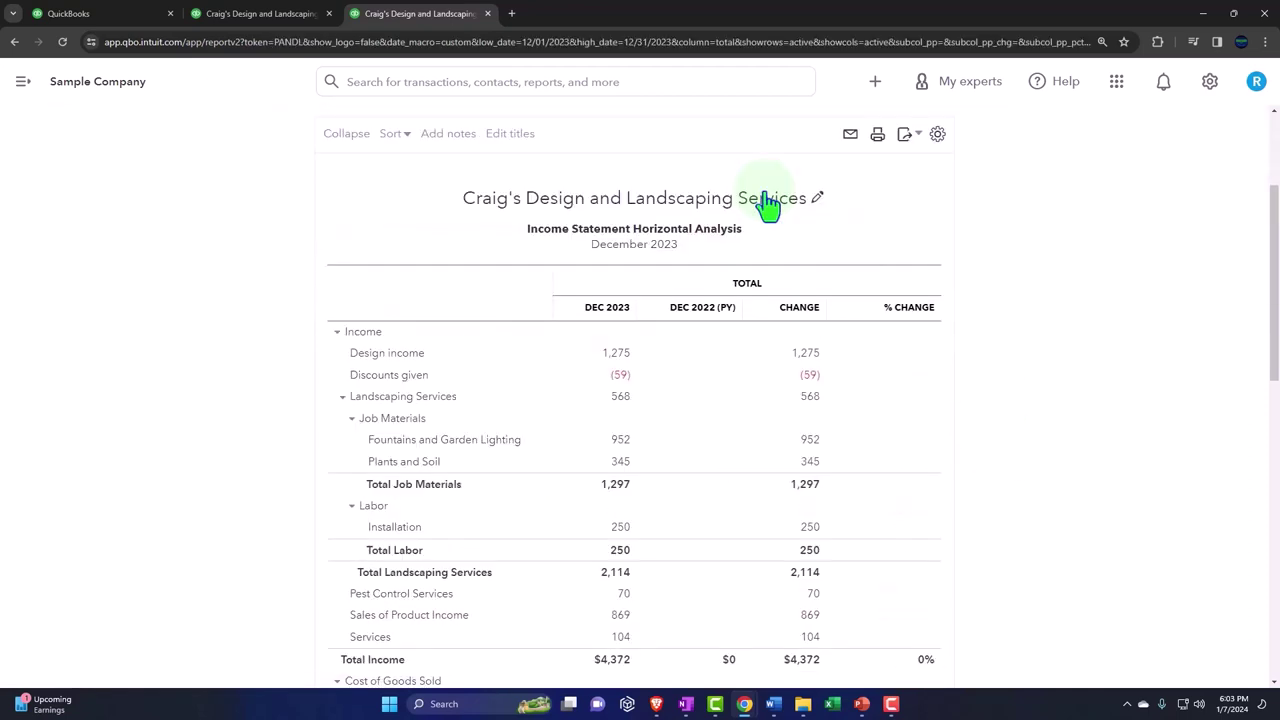
{"action": "scroll", "coordinate": [814, 474], "scroll_direction": "down", "scroll_amount": 2}
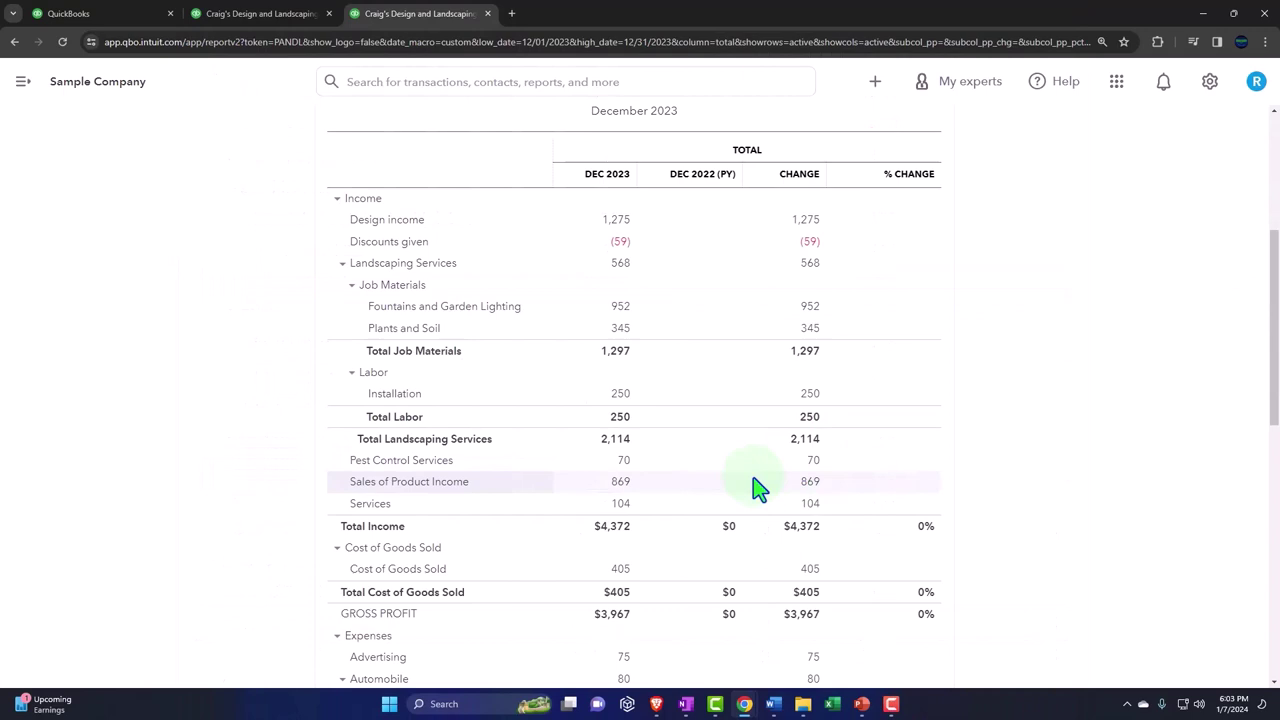
{"action": "scroll", "coordinate": [757, 487], "scroll_direction": "up", "scroll_amount": 3}
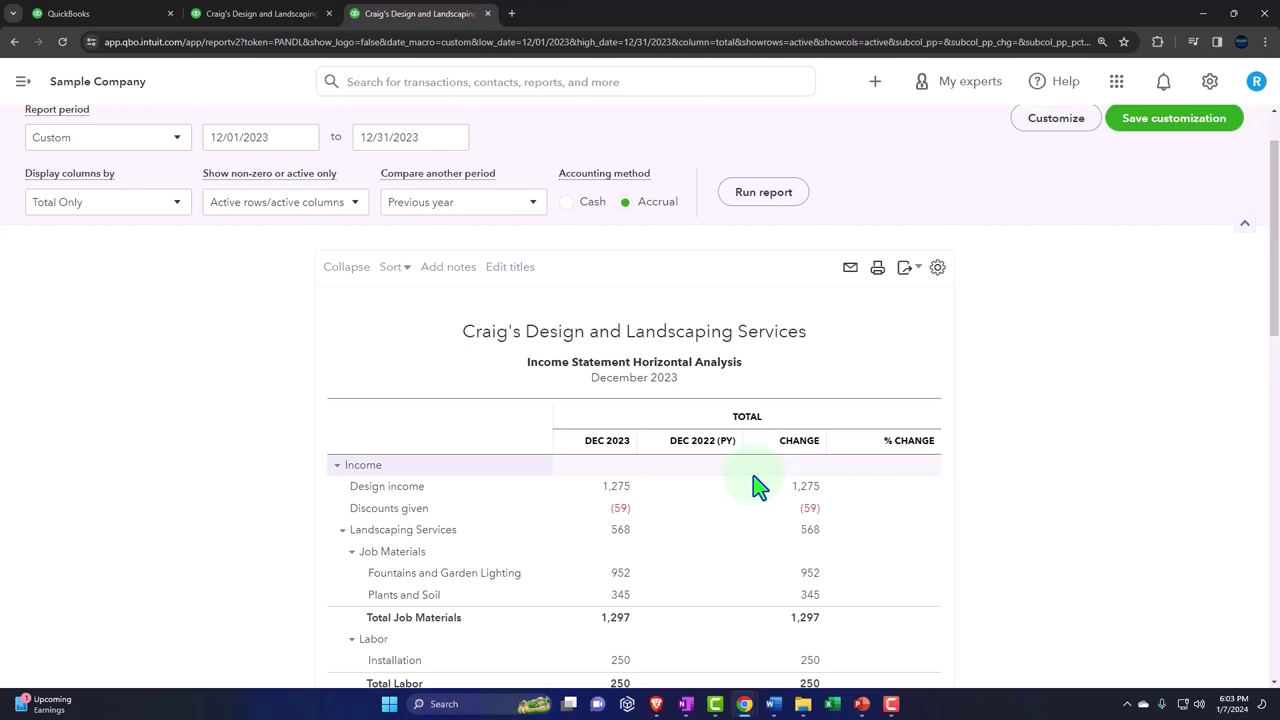
{"action": "left_click", "coordinate": [178, 210]}
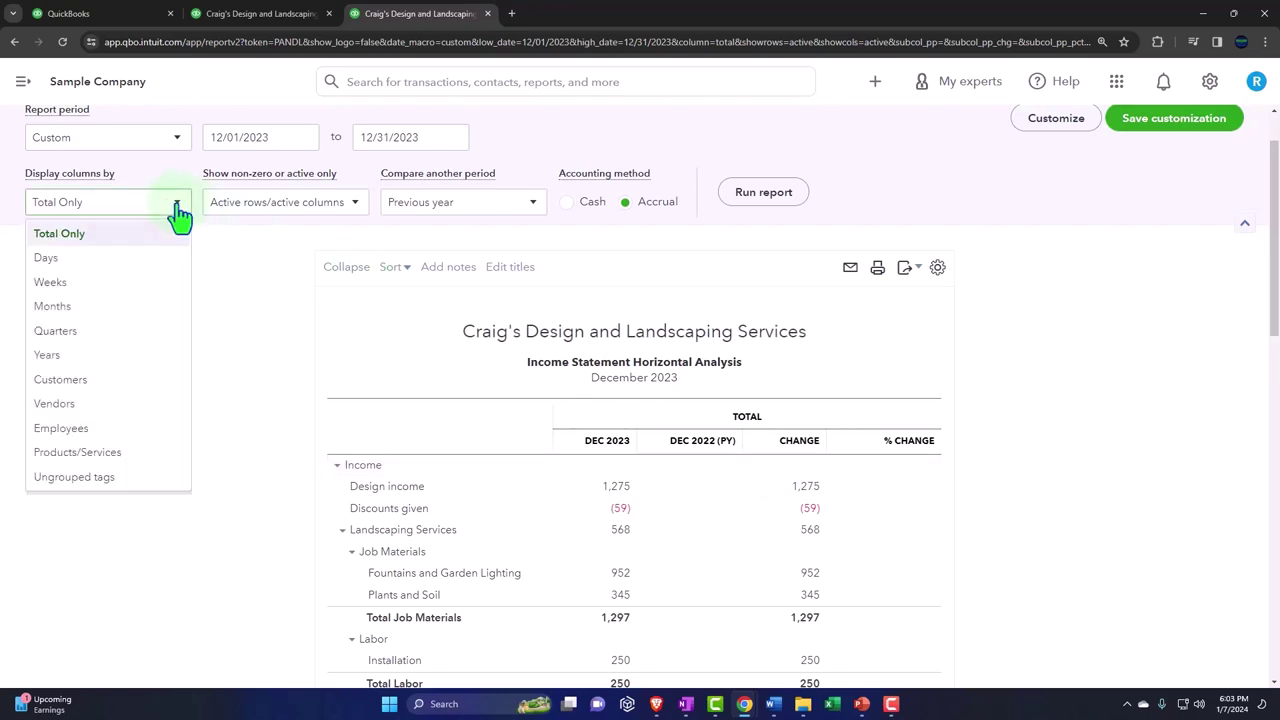
{"action": "left_click", "coordinate": [178, 210]}
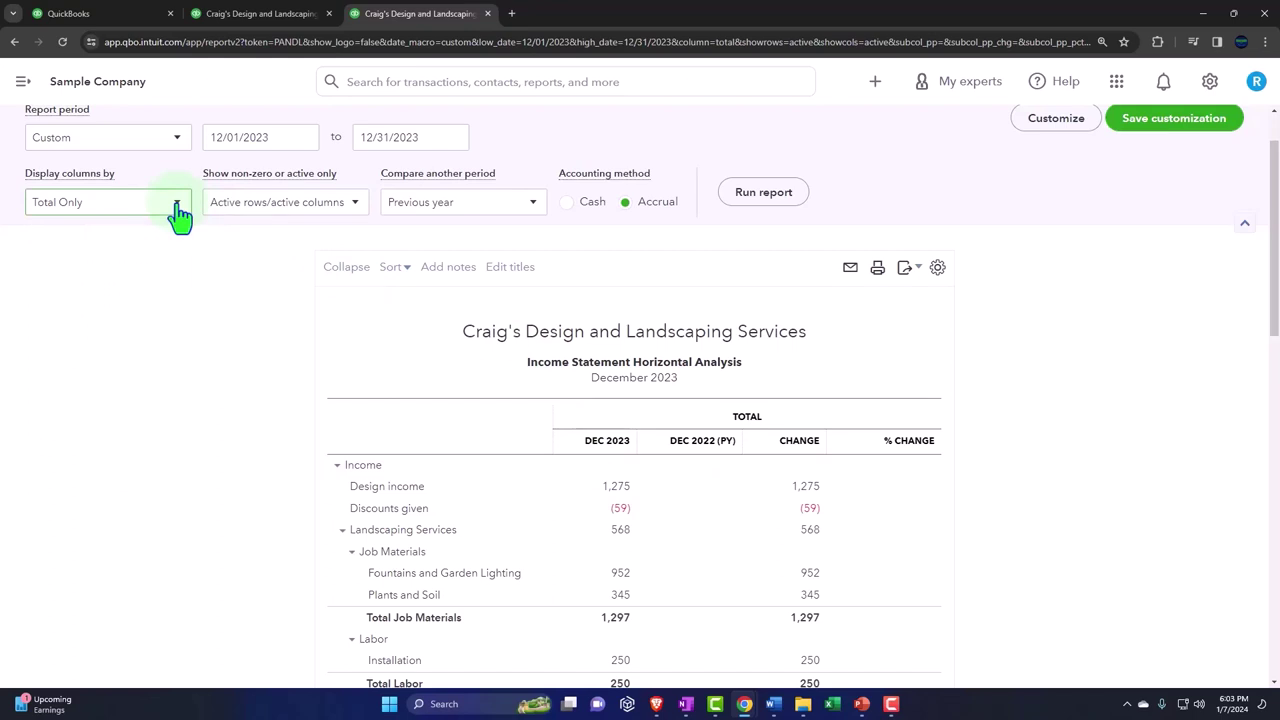
Return to the Reports tab showing the Custom reports list with Month End Reports
{"action": "left_click", "coordinate": [279, 19]}
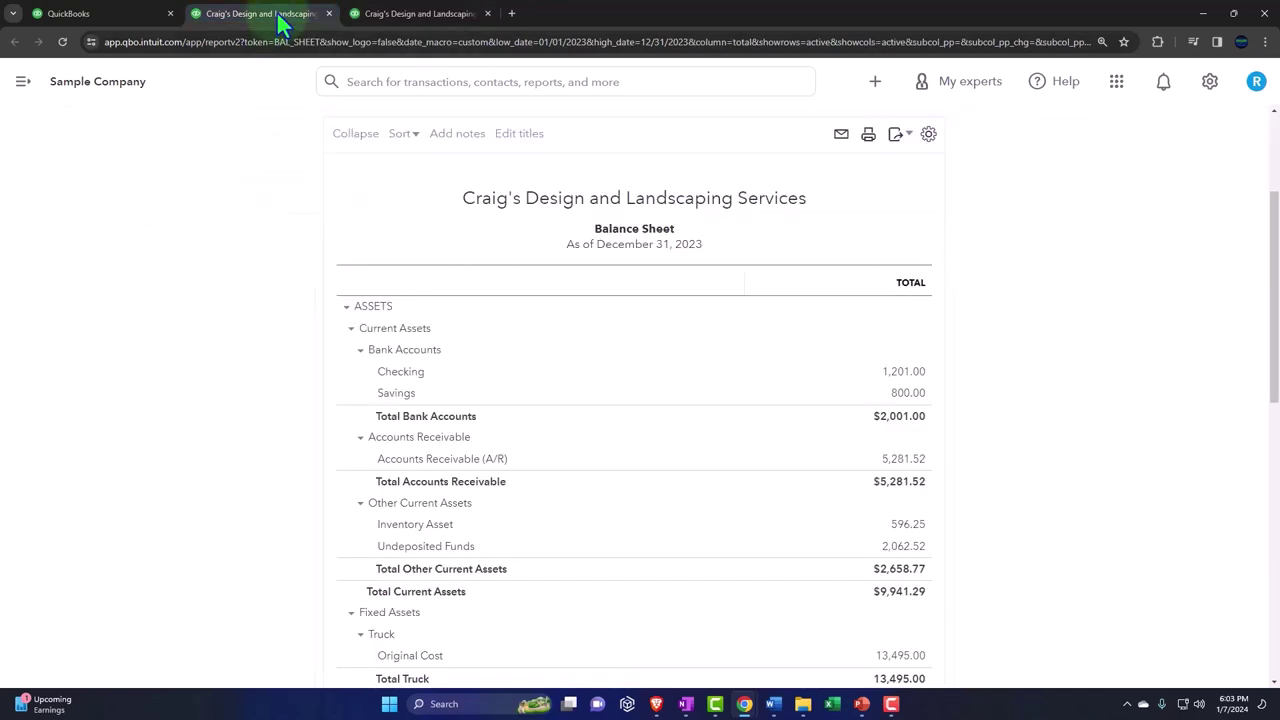
{"action": "left_click", "coordinate": [132, 15]}
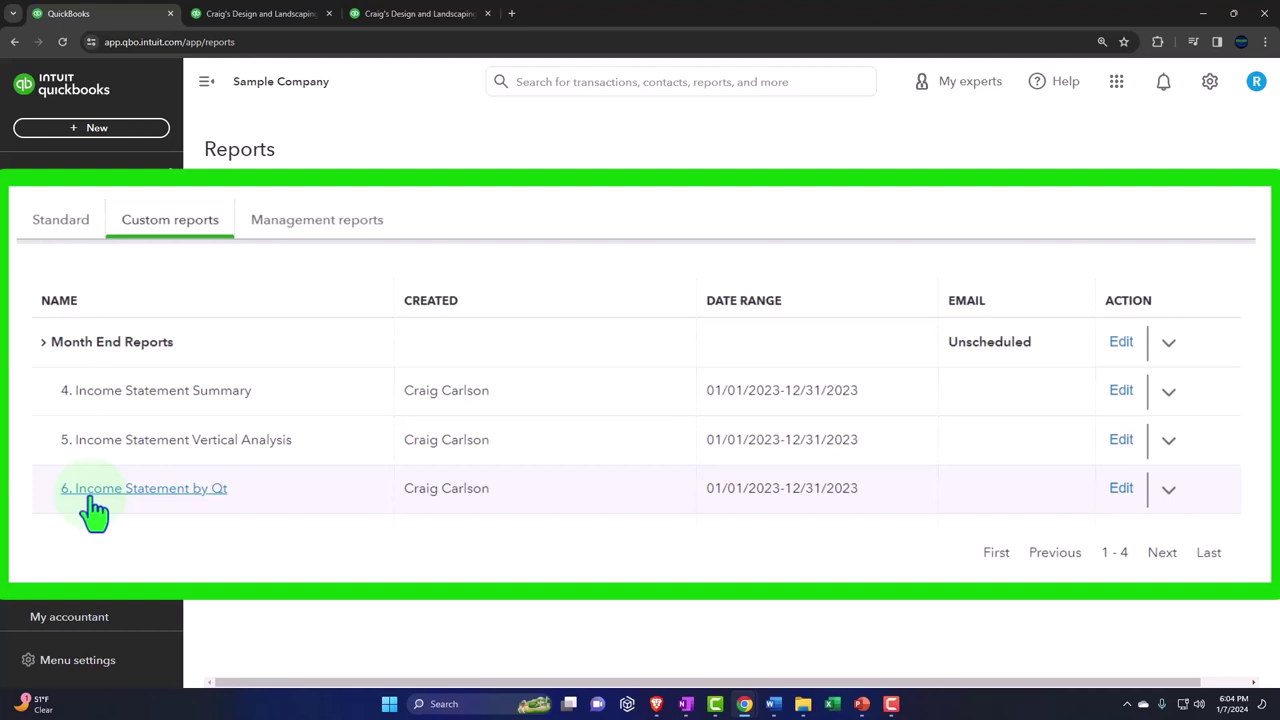
{"action": "left_click", "coordinate": [285, 237]}
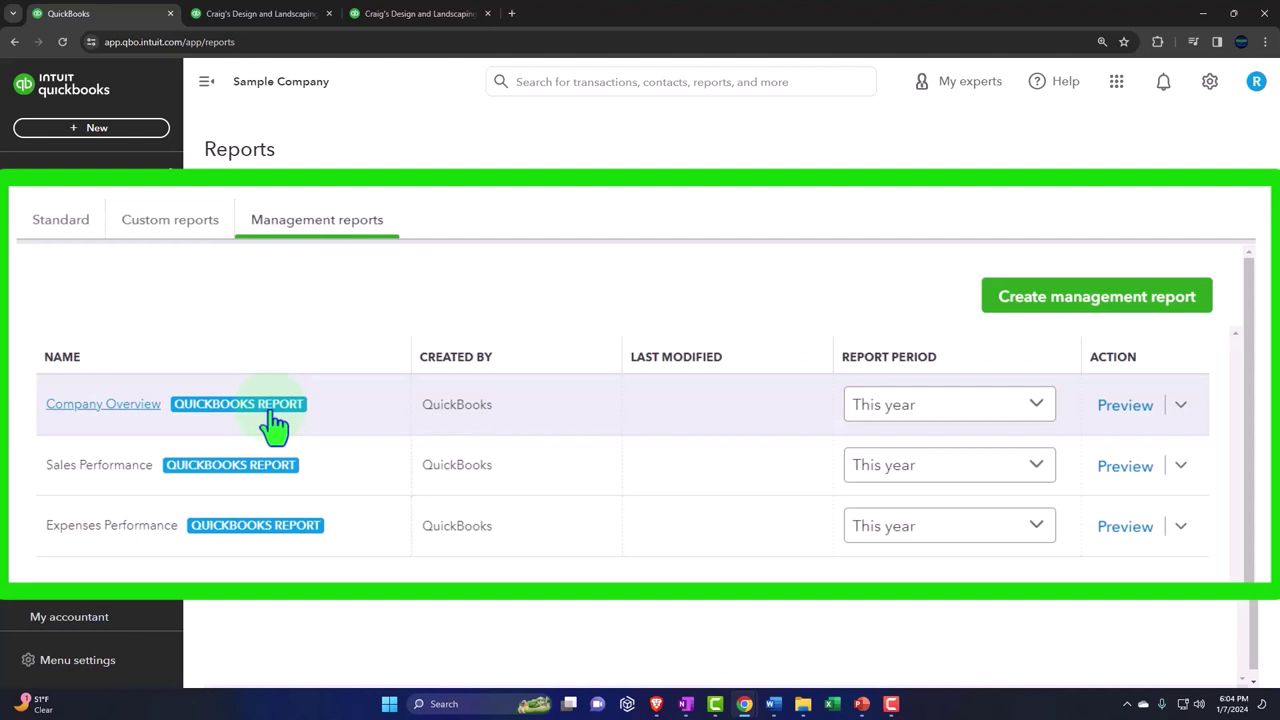
{"action": "left_click", "coordinate": [171, 234]}
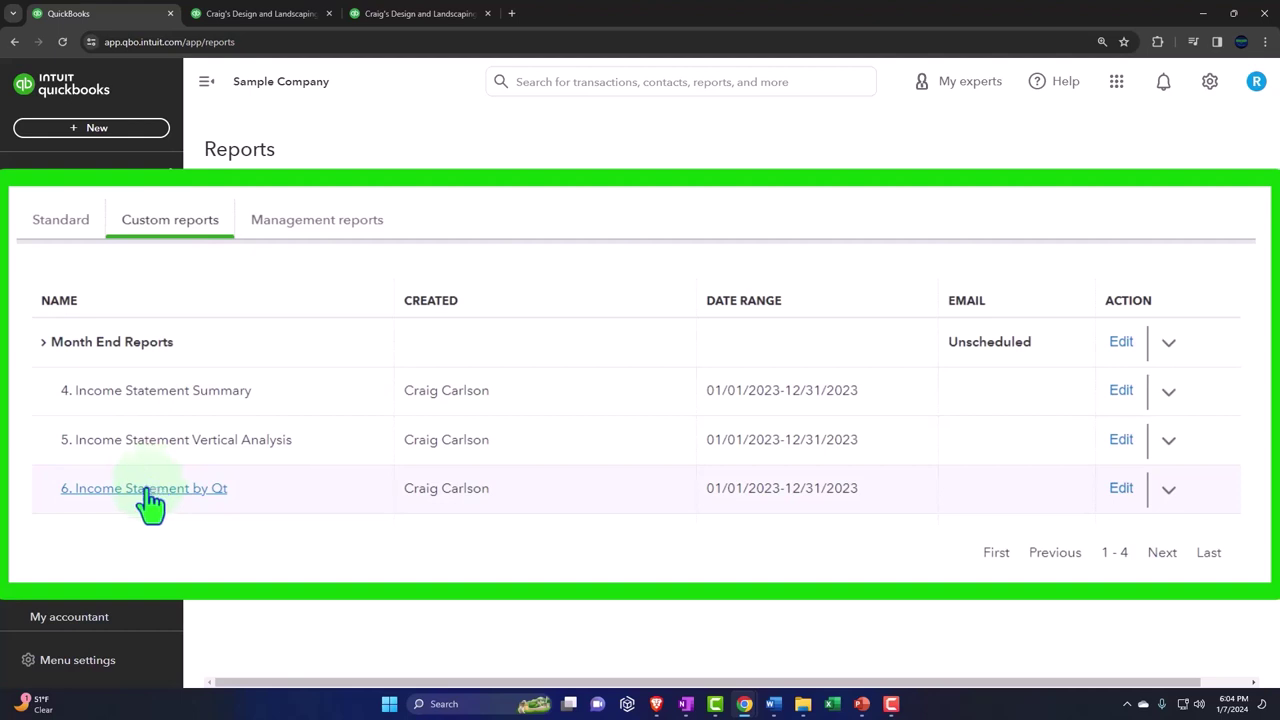
{"action": "left_click", "coordinate": [300, 228]}
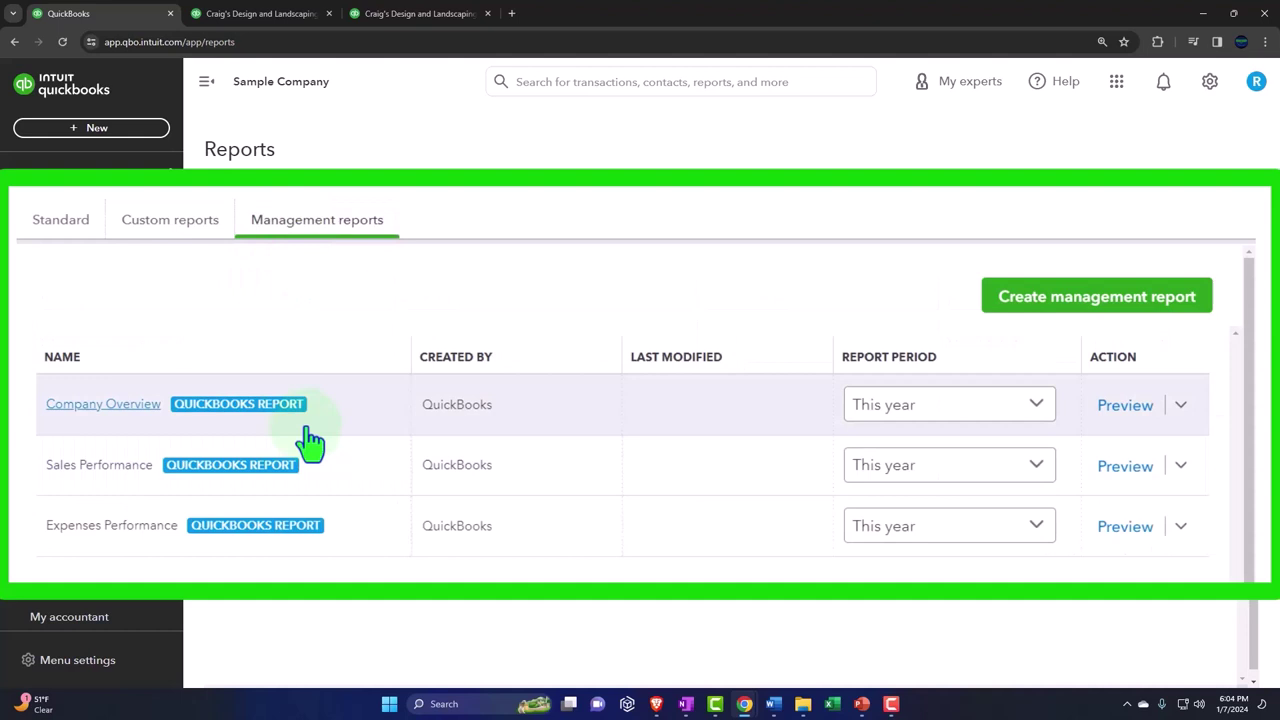
{"action": "left_click", "coordinate": [188, 243]}
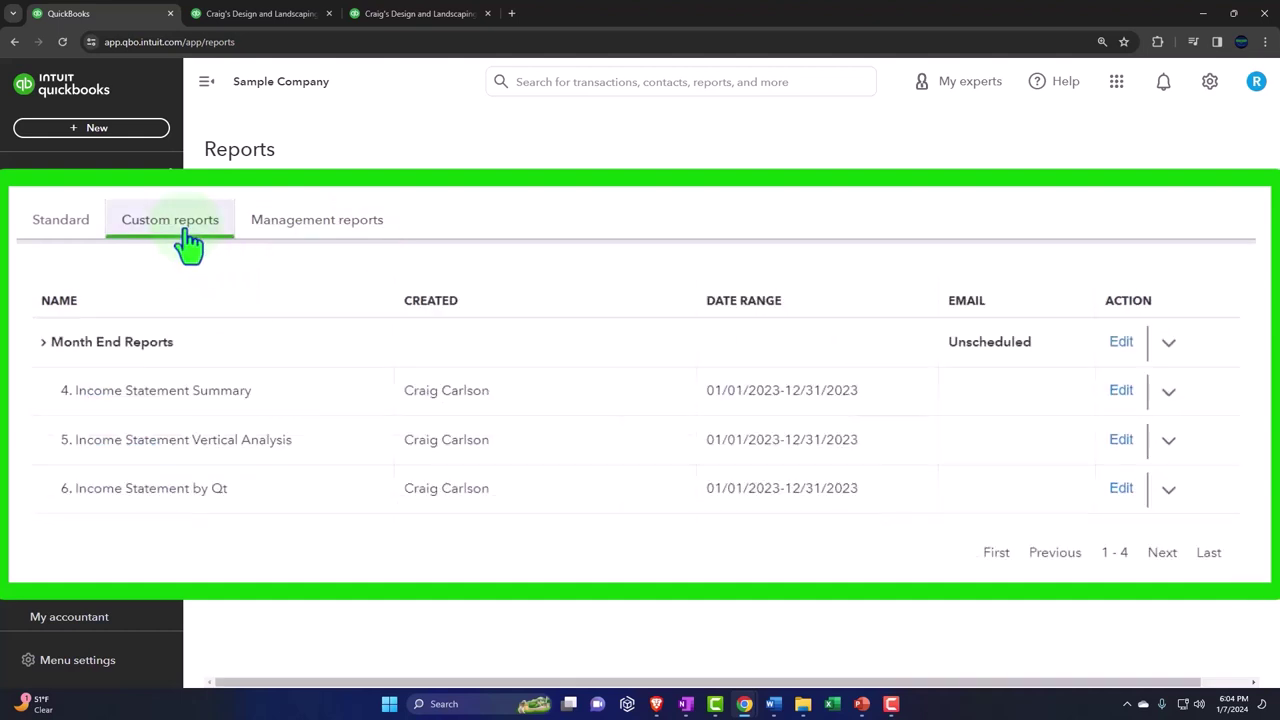